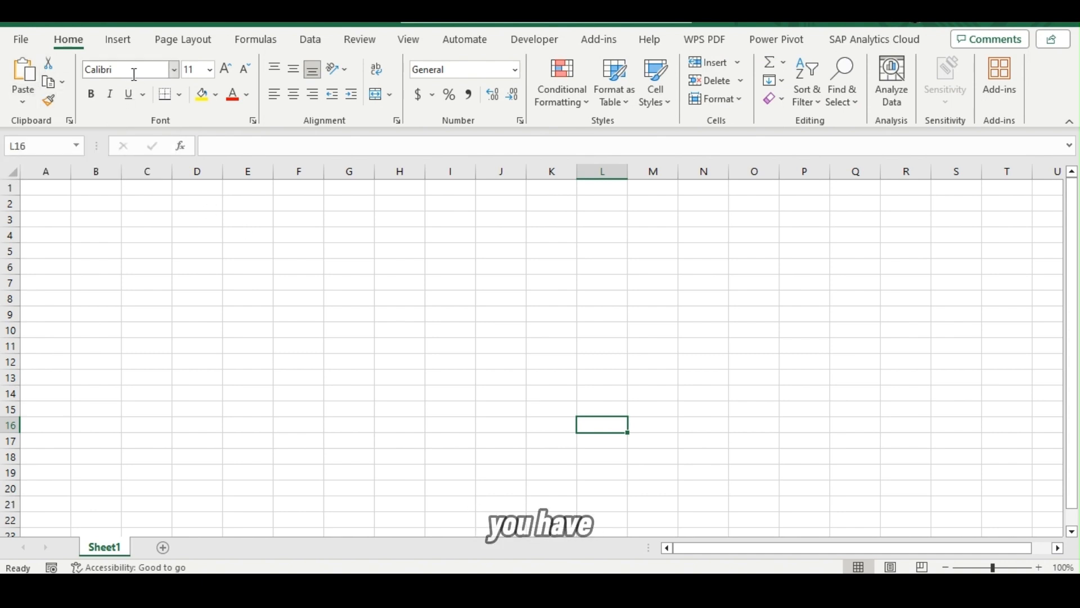
{"action": "left_click", "coordinate": [174, 70]}
{"action": "left_click", "coordinate": [371, 228]}
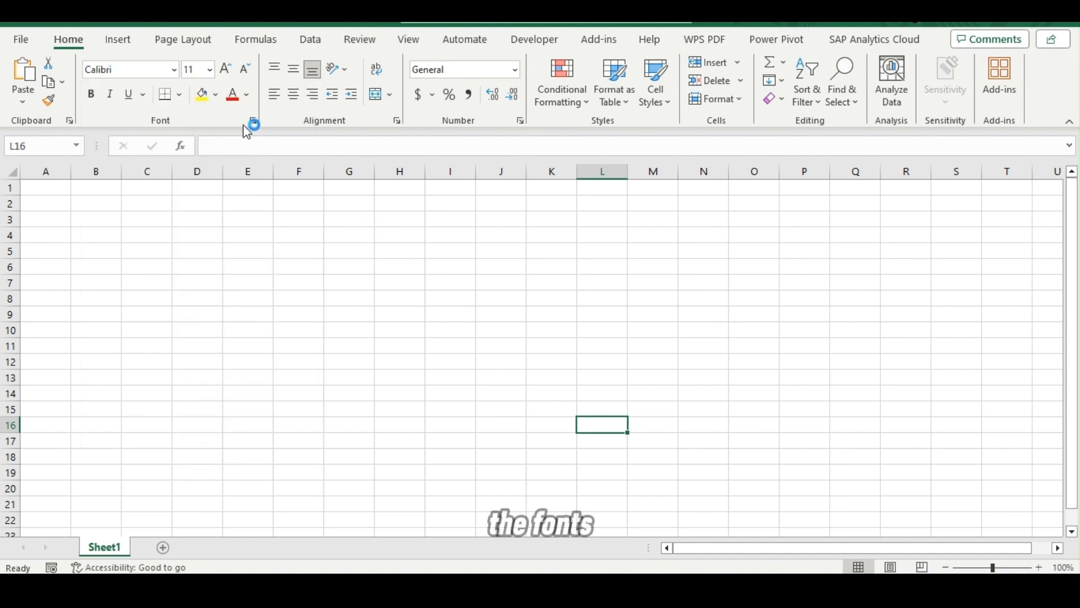
{"action": "left_click", "coordinate": [210, 71]}
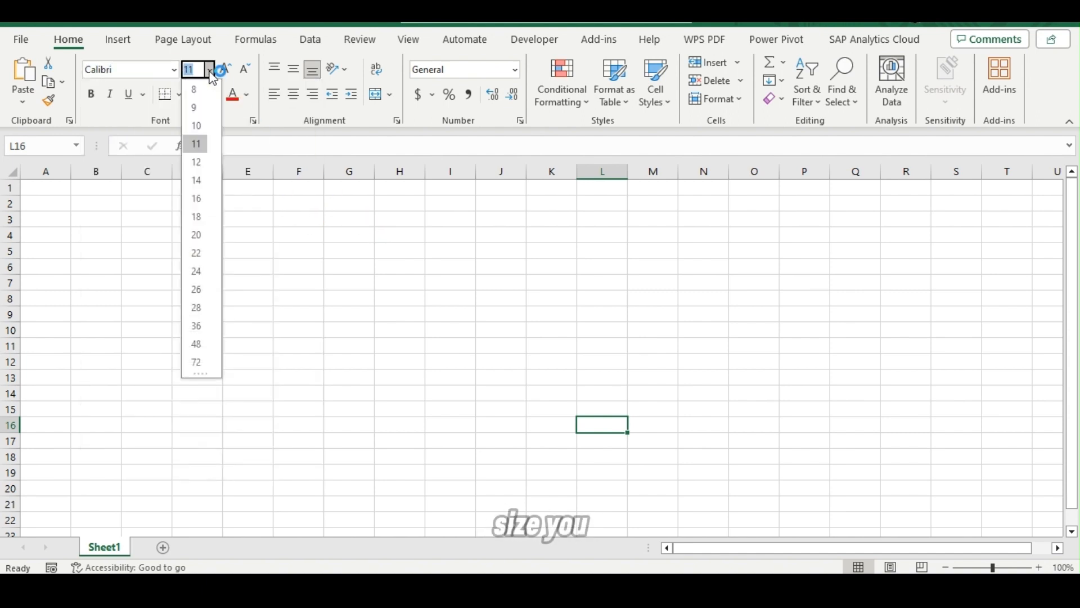
{"action": "left_click", "coordinate": [295, 197]}
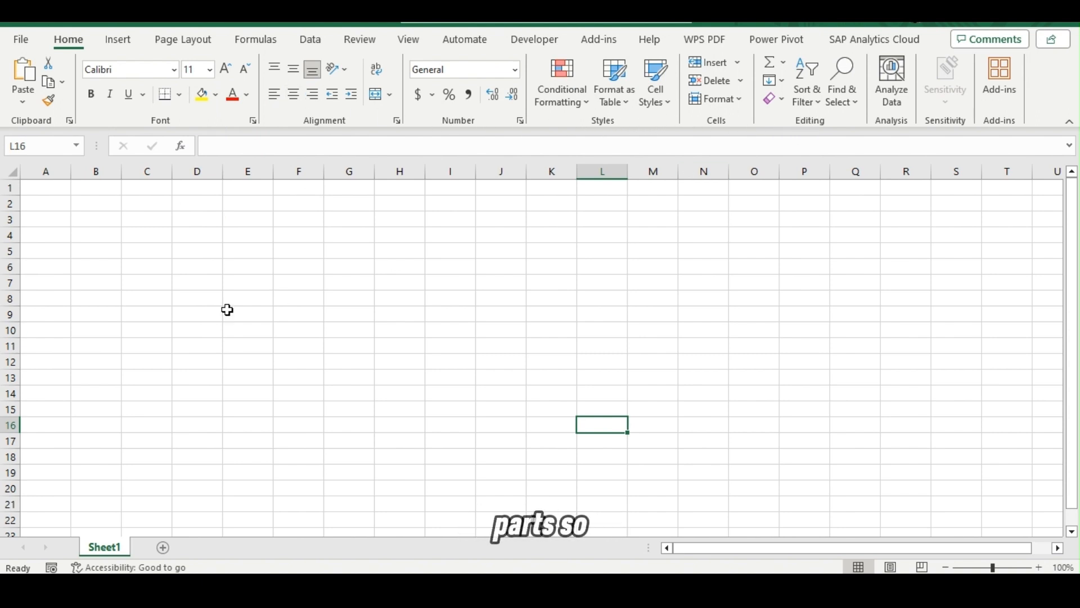
{"action": "left_click", "coordinate": [205, 313]}
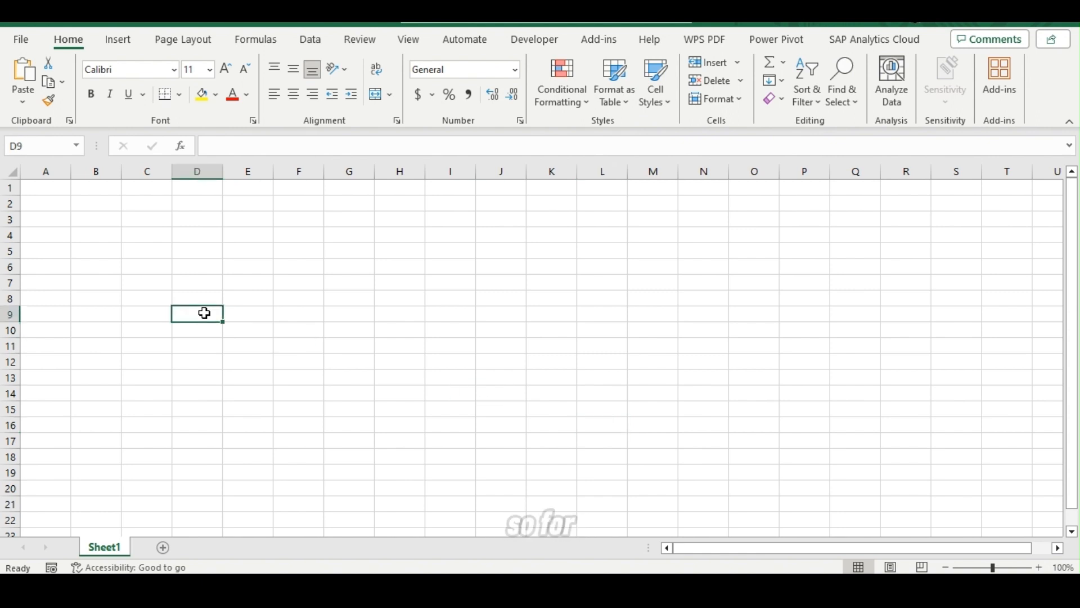
{"action": "left_click", "coordinate": [145, 254]}
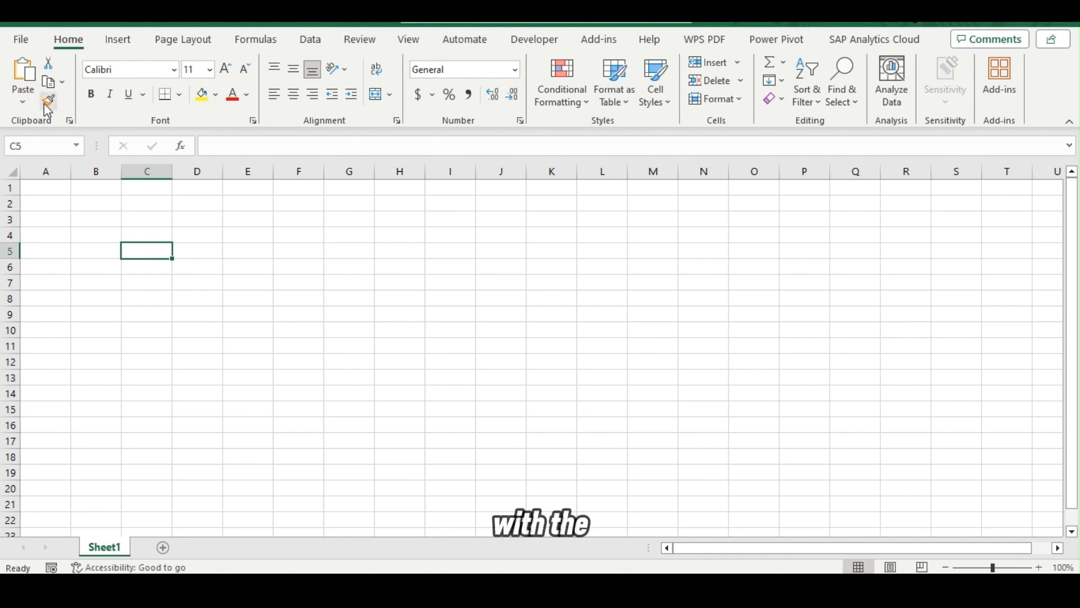
Enter the text "Africa" in cell C3.
{"action": "left_click", "coordinate": [149, 221]}
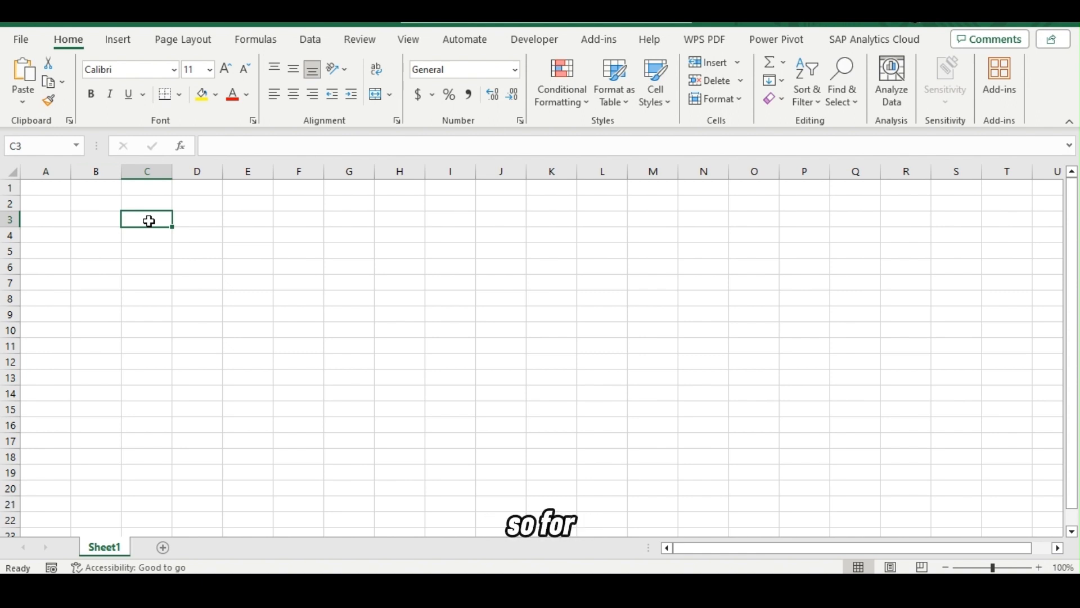
{"action": "type", "text": "Bana"}
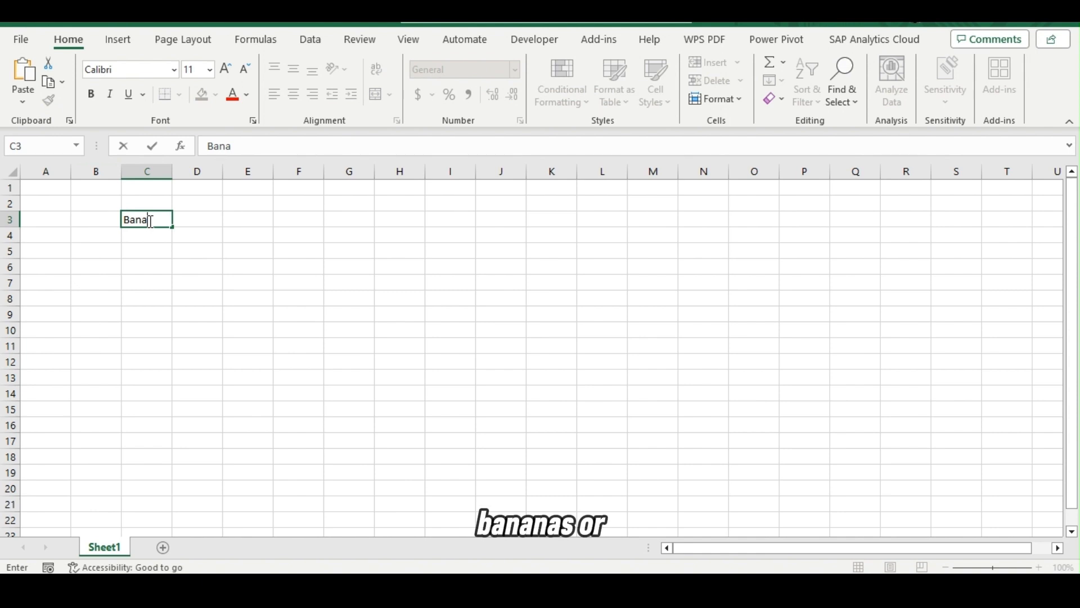
{"action": "key", "text": "Escape"}
{"action": "type", "text": "Afr"}
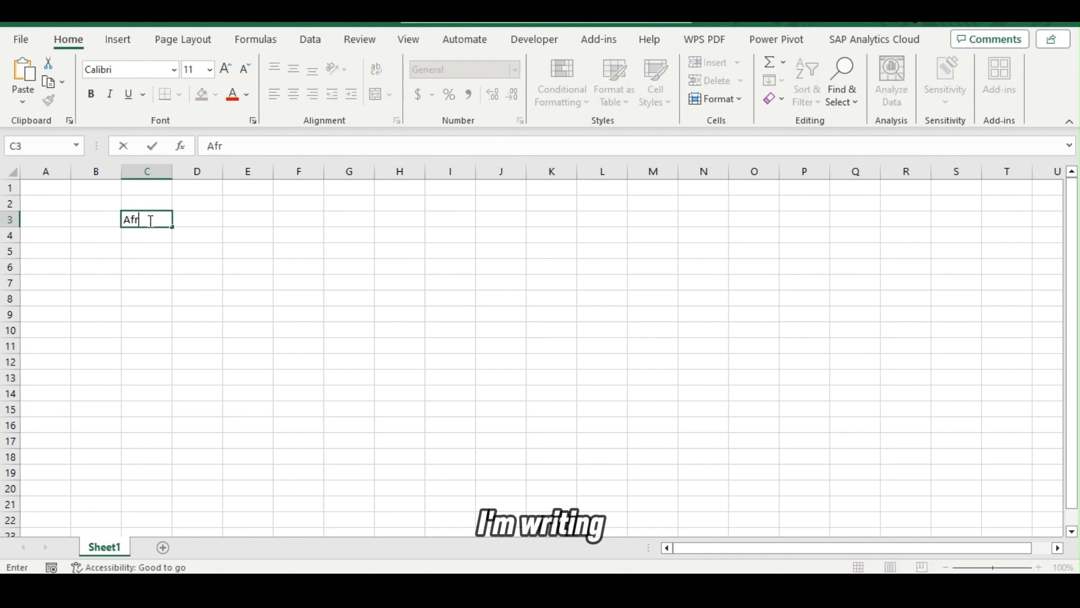
{"action": "type", "text": "ica"}
{"action": "key", "text": "Return"}
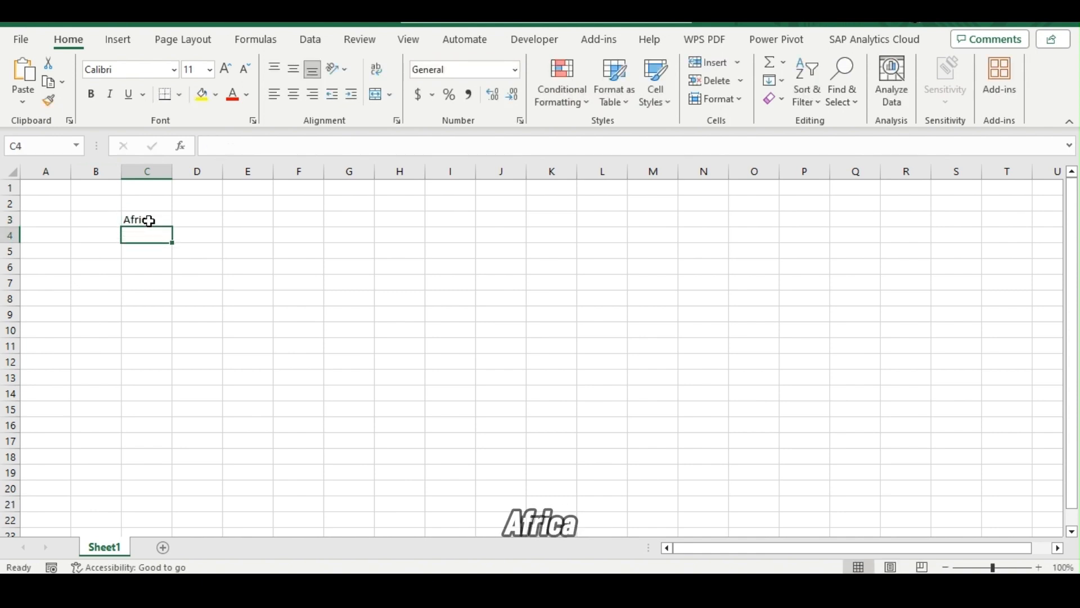
{"action": "left_click", "coordinate": [149, 221]}
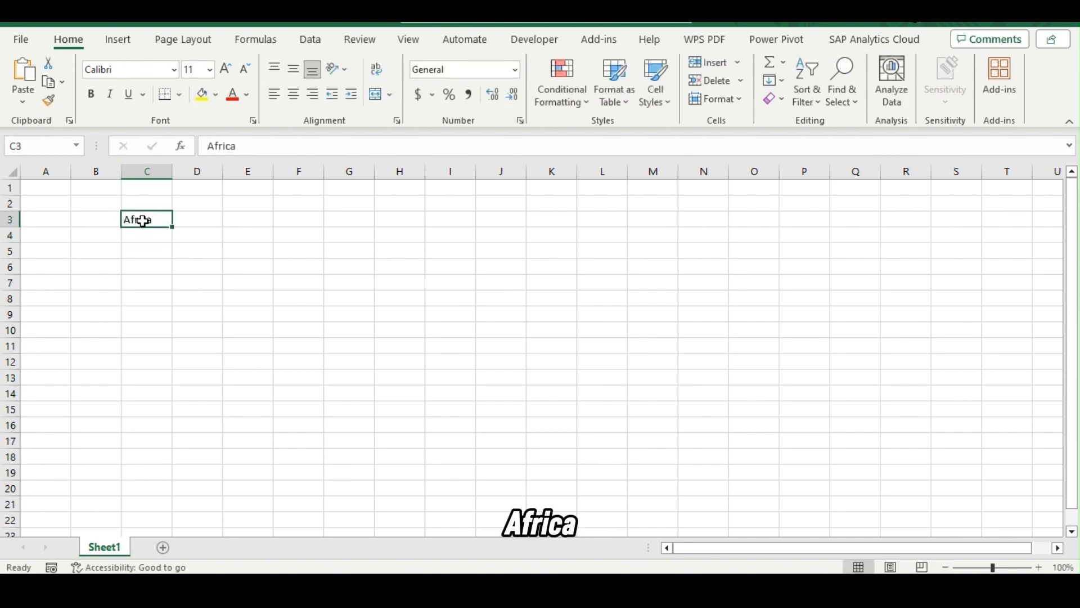
{"action": "left_click", "coordinate": [48, 84]}
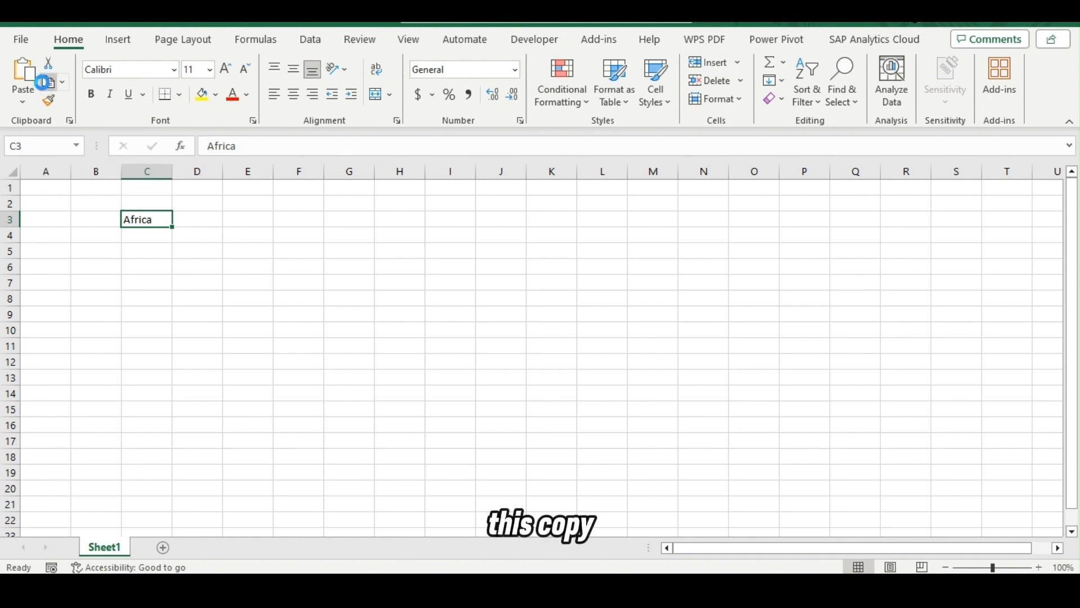
{"action": "left_click", "coordinate": [131, 236]}
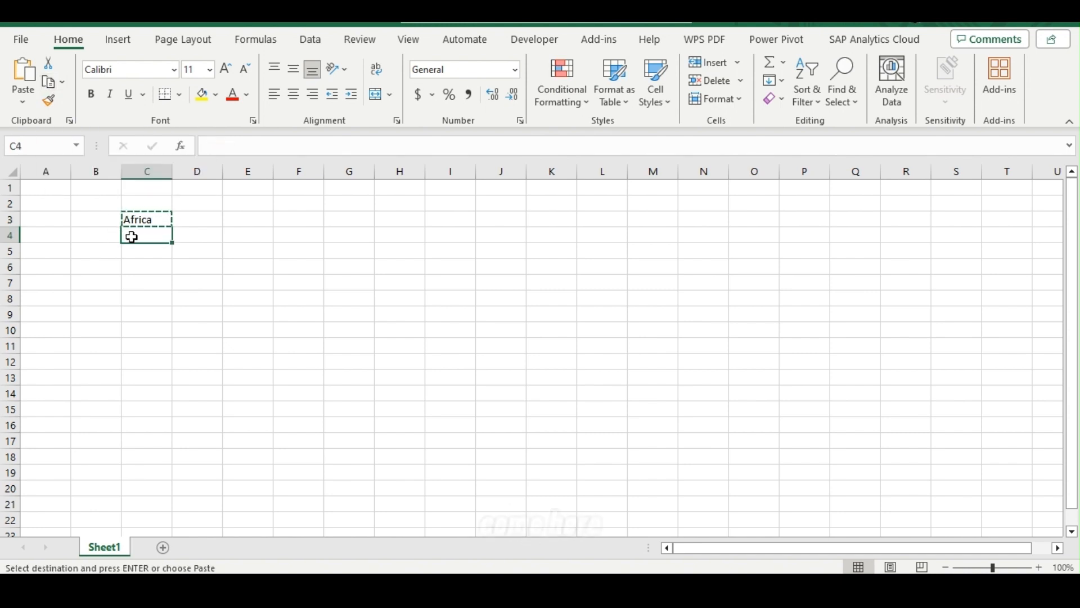
{"action": "left_click", "coordinate": [50, 63]}
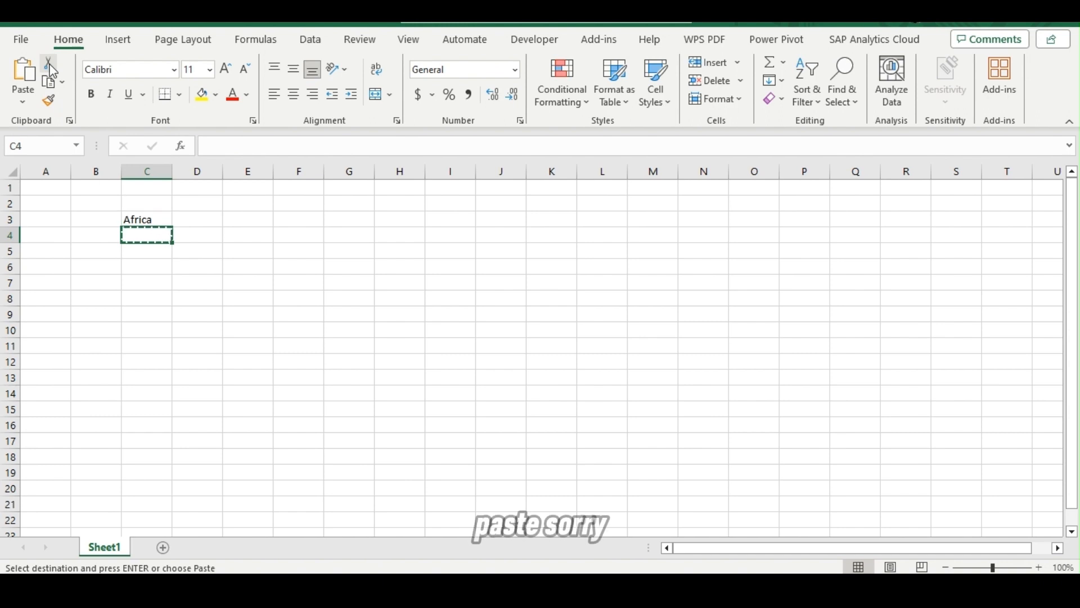
{"action": "left_click", "coordinate": [51, 102]}
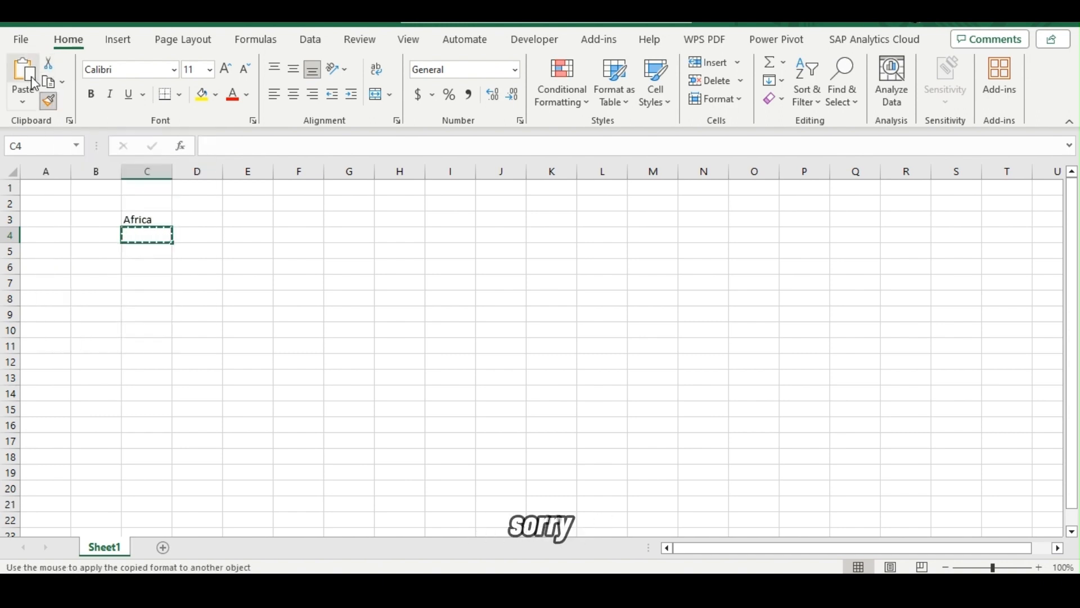
{"action": "left_click", "coordinate": [33, 81]}
Copy "Africa" from cell C3 into cell C4 and end the copy mode.
{"action": "left_click", "coordinate": [138, 215]}
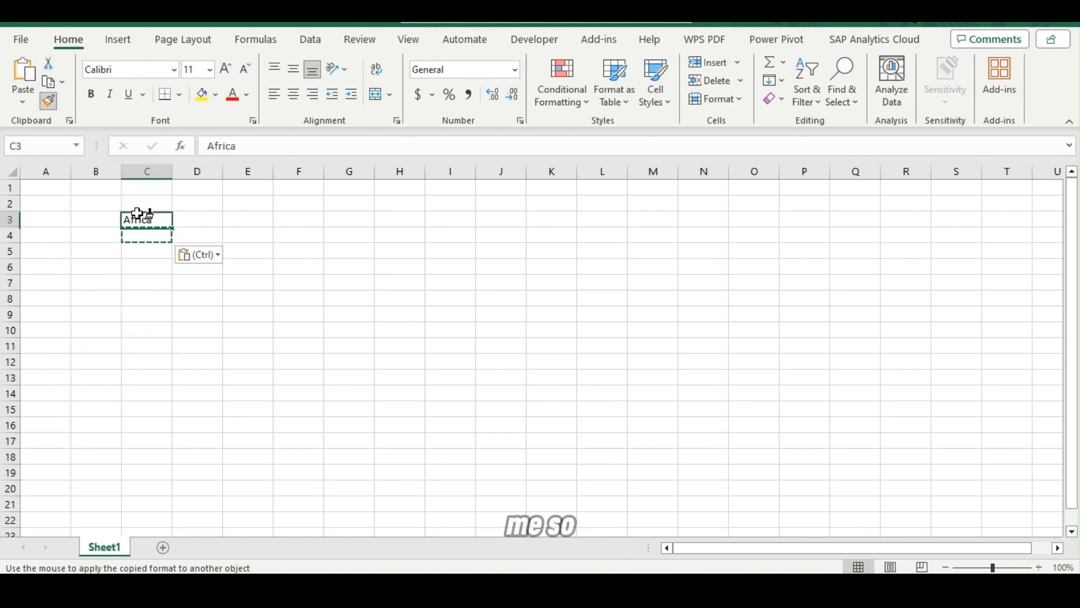
{"action": "left_click", "coordinate": [138, 215]}
{"action": "key", "text": "ctrl+c"}
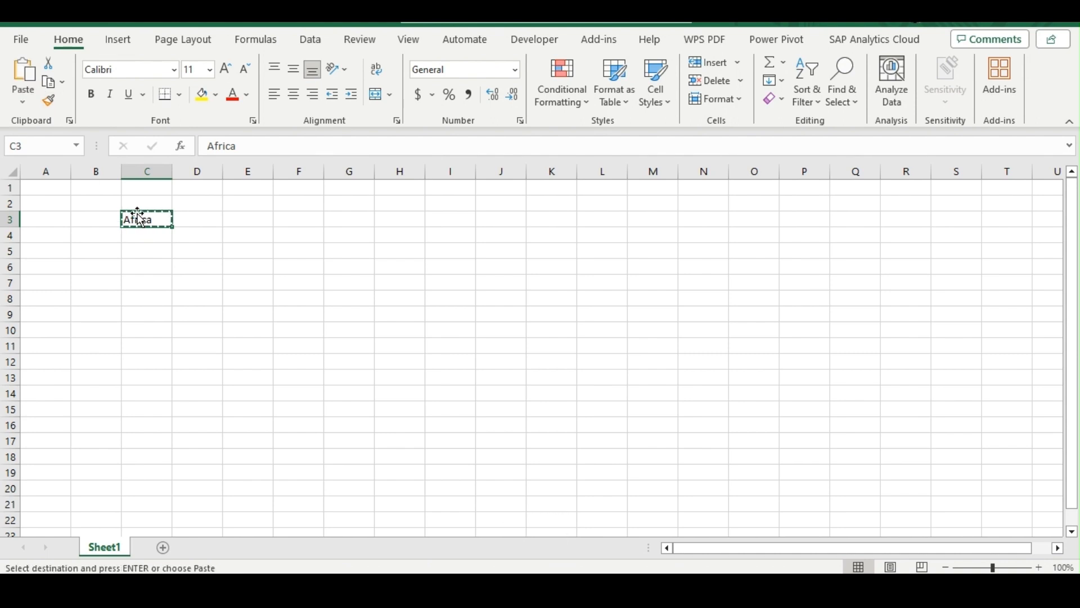
{"action": "left_click", "coordinate": [137, 232]}
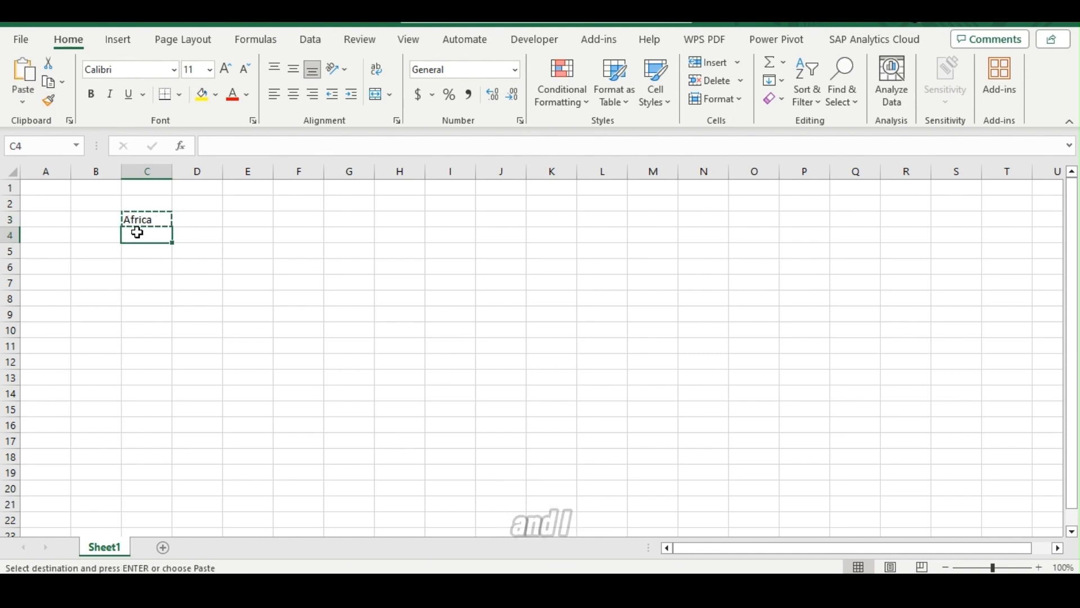
{"action": "left_click", "coordinate": [30, 74]}
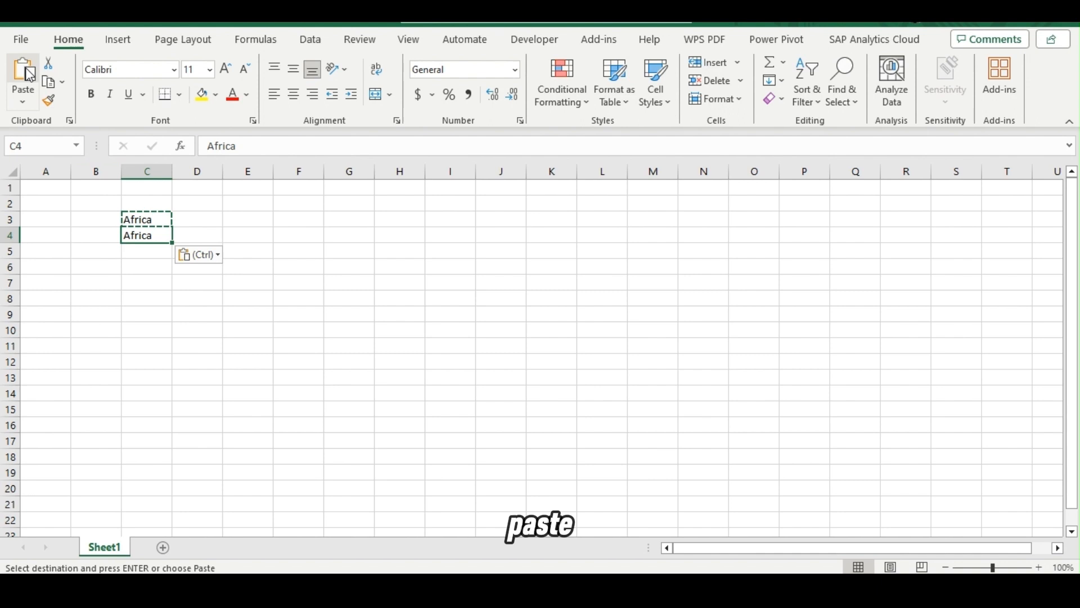
{"action": "left_click", "coordinate": [129, 254]}
{"action": "key", "text": "Escape"}
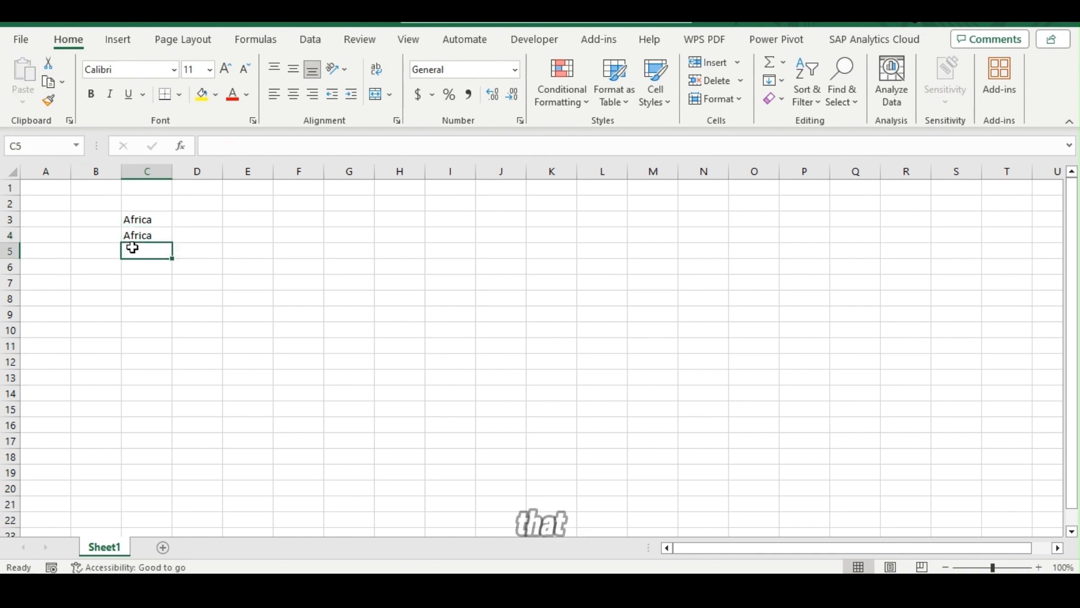
Enlarge the font of "Africa" in cell C3 by several sizes and shrink it back to size 11.
{"action": "left_click", "coordinate": [163, 222]}
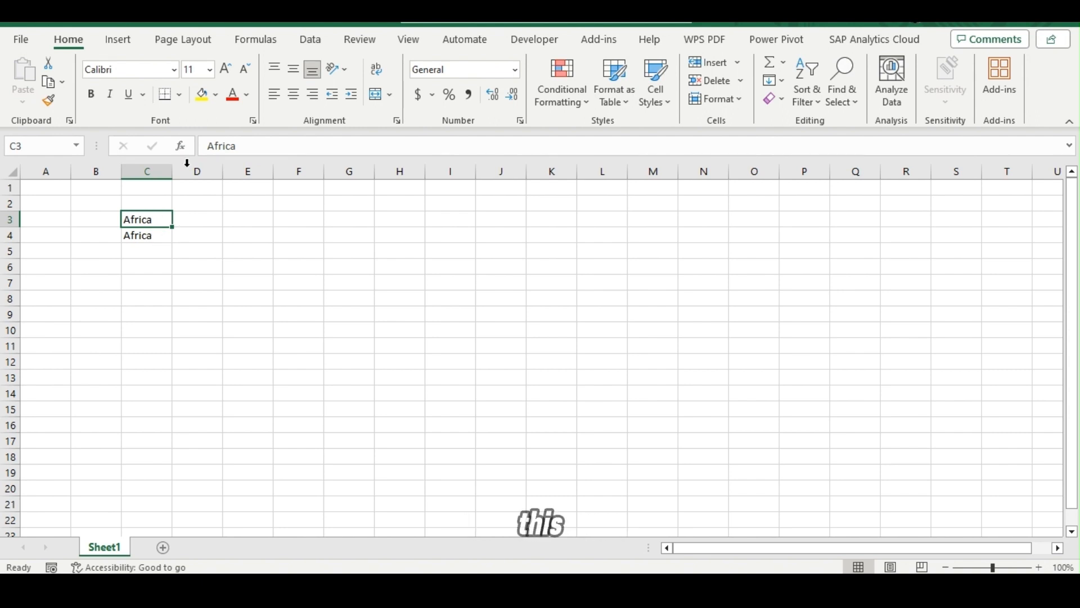
{"action": "left_click", "coordinate": [228, 70]}
{"action": "left_click", "coordinate": [228, 70]}
{"action": "left_click", "coordinate": [228, 70]}
{"action": "left_click", "coordinate": [228, 71]}
{"action": "left_click", "coordinate": [228, 71]}
{"action": "left_click", "coordinate": [228, 70]}
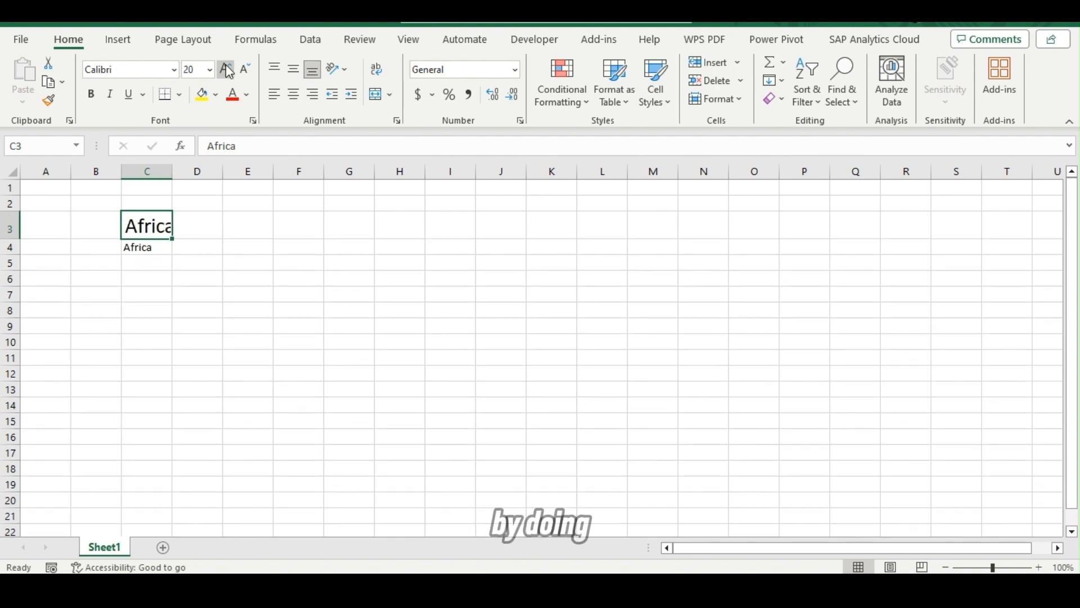
{"action": "left_click", "coordinate": [228, 71]}
{"action": "left_click", "coordinate": [227, 70]}
{"action": "left_click", "coordinate": [247, 72]}
{"action": "left_click", "coordinate": [247, 72]}
{"action": "left_click", "coordinate": [248, 72]}
{"action": "left_click", "coordinate": [248, 72]}
{"action": "left_click", "coordinate": [248, 72]}
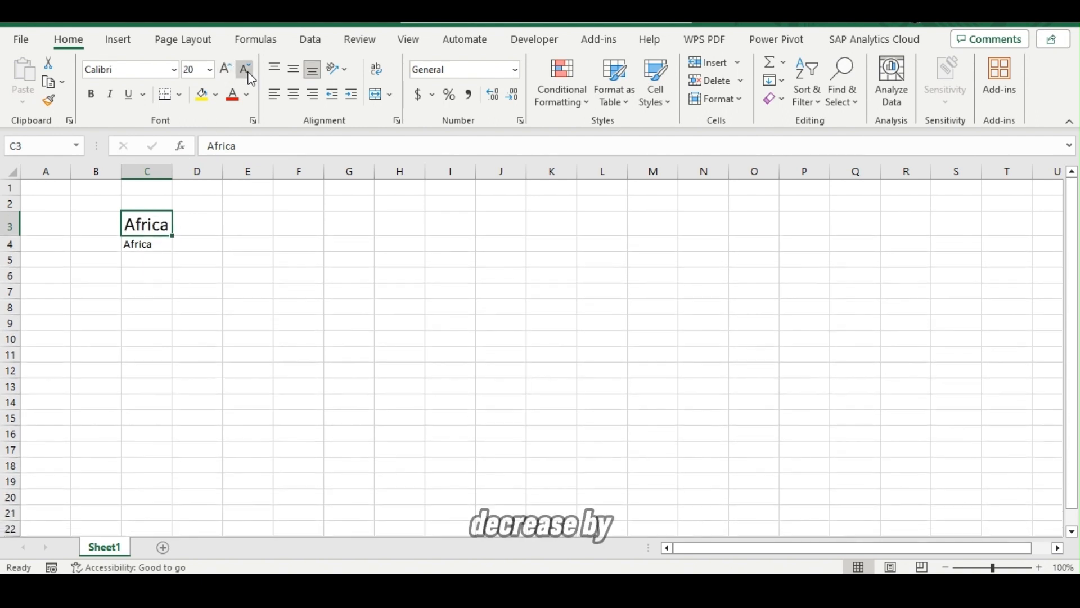
{"action": "left_click", "coordinate": [247, 72]}
{"action": "left_click", "coordinate": [247, 72]}
{"action": "left_click", "coordinate": [247, 72]}
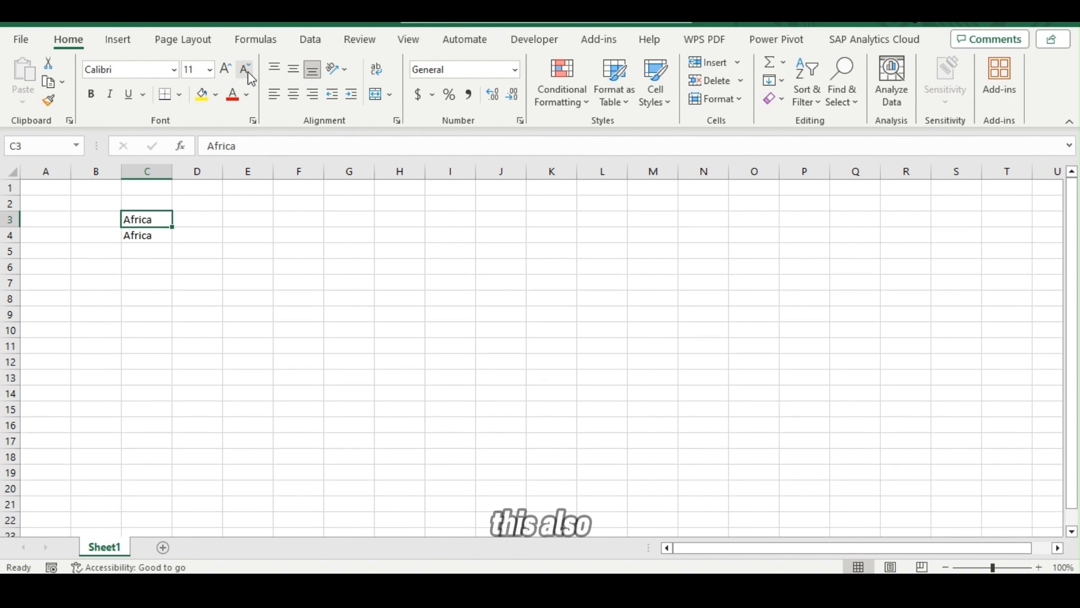
Fill cell C4 with yellow and set its text color to the dark blue-gray theme color.
{"action": "left_click", "coordinate": [164, 236]}
{"action": "left_click", "coordinate": [203, 95]}
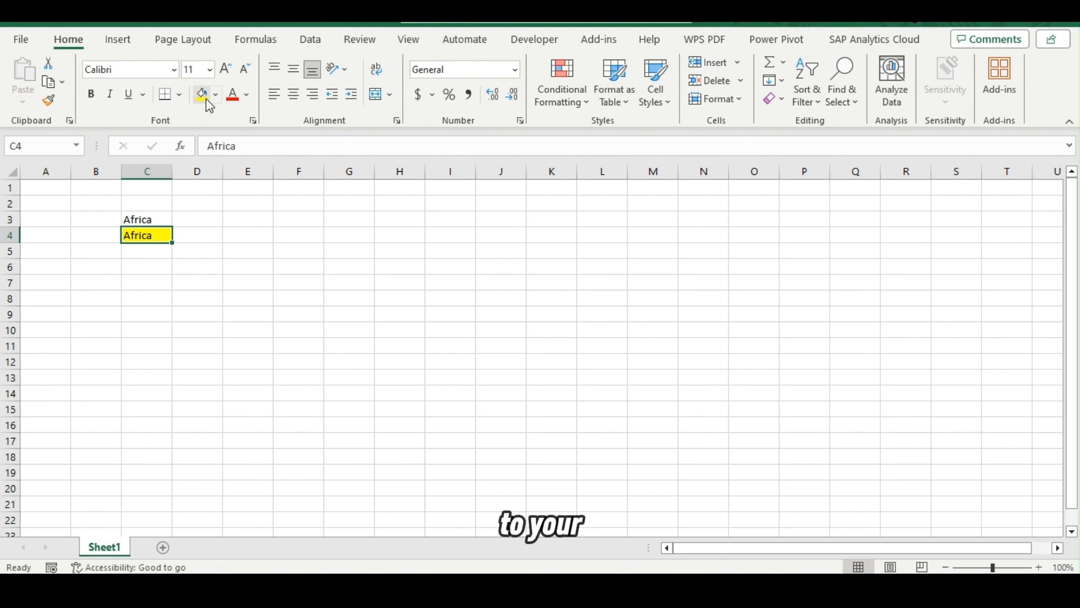
{"action": "left_click", "coordinate": [251, 99]}
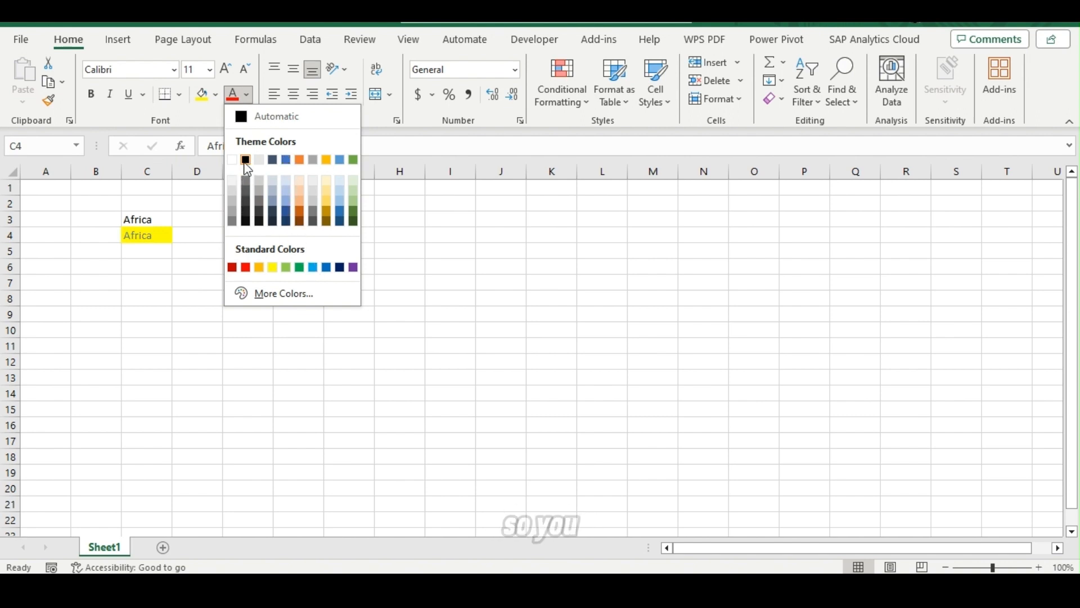
{"action": "left_click", "coordinate": [273, 161]}
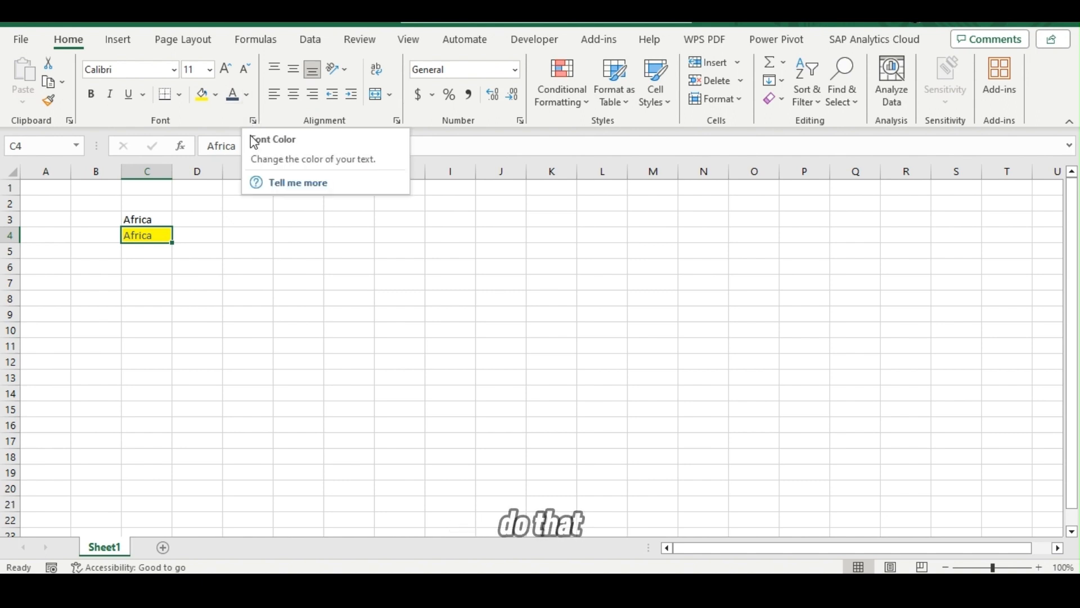
{"action": "left_click", "coordinate": [265, 279]}
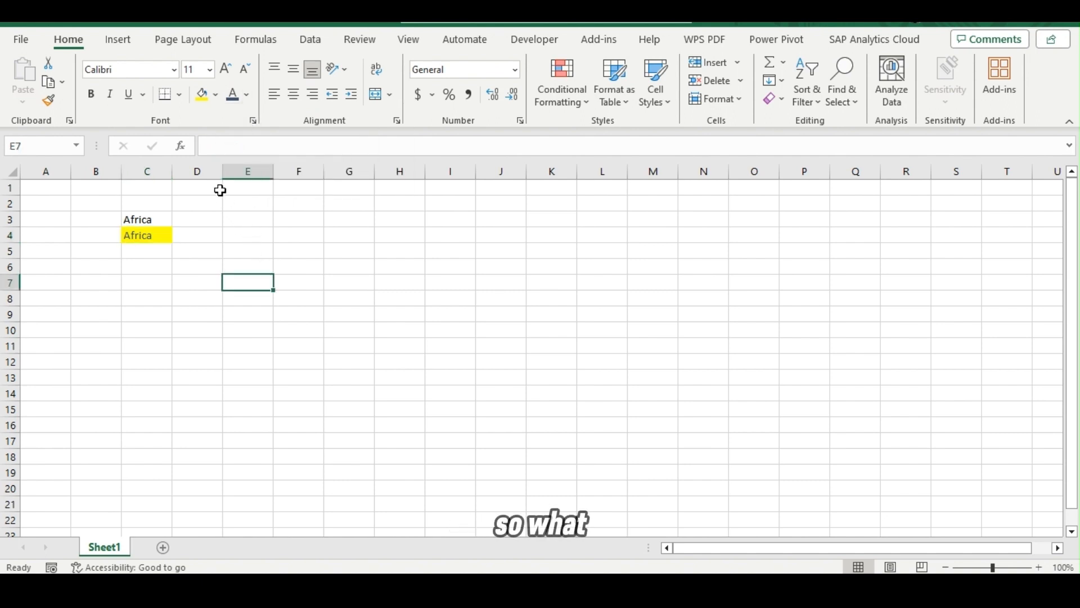
Enter the heading "Name" in cell E4.
{"action": "left_click", "coordinate": [241, 236]}
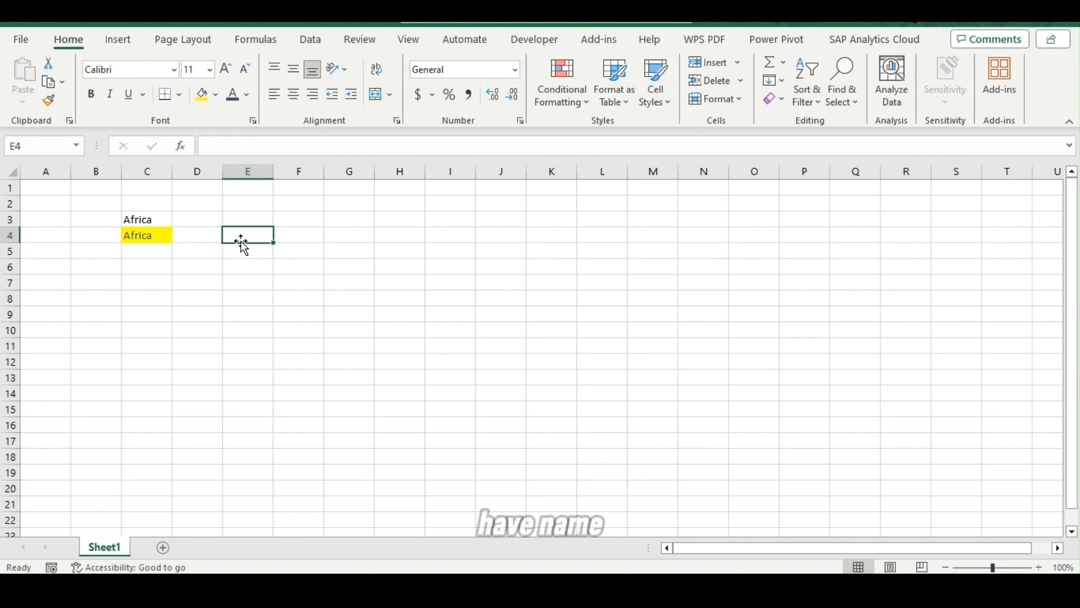
{"action": "type", "text": "Name"}
{"action": "key", "text": "Tab"}
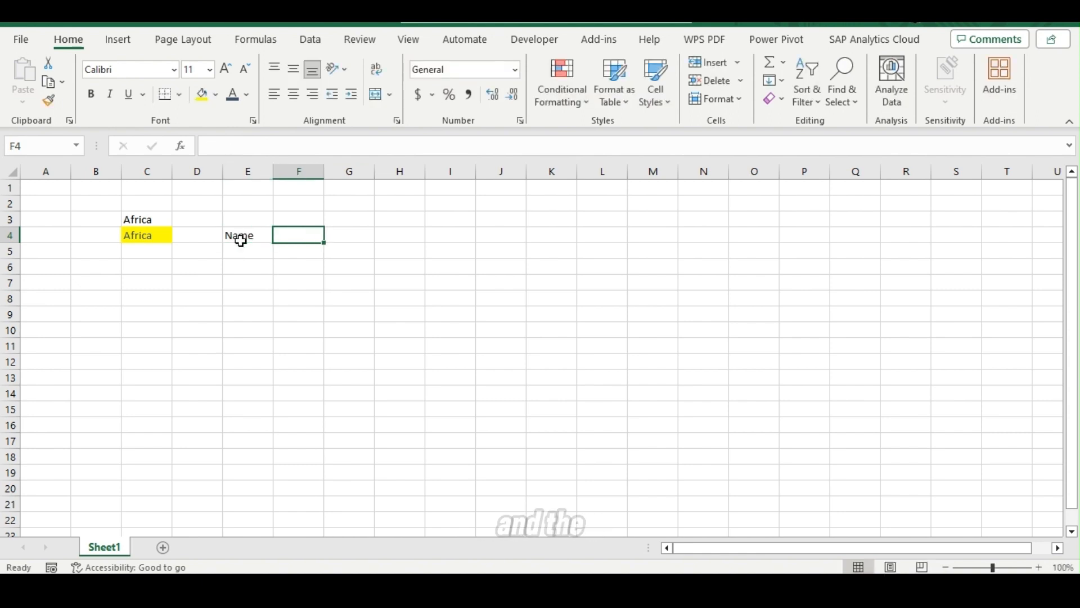
Enter the heading "West Africa Countries" in cell F4.
{"action": "type", "text": "West "}
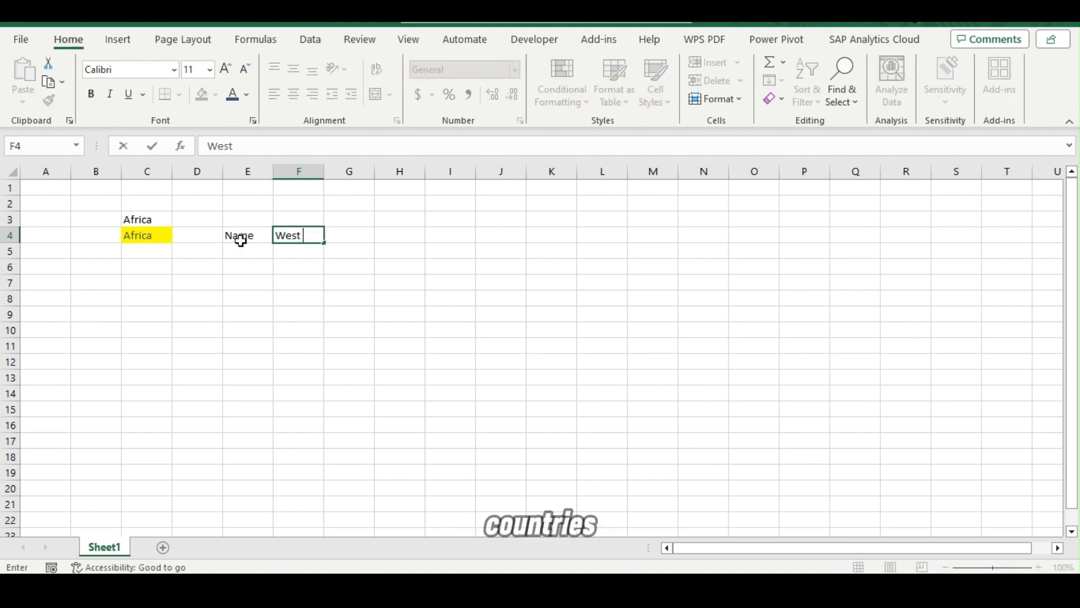
{"action": "type", "text": "Afri"}
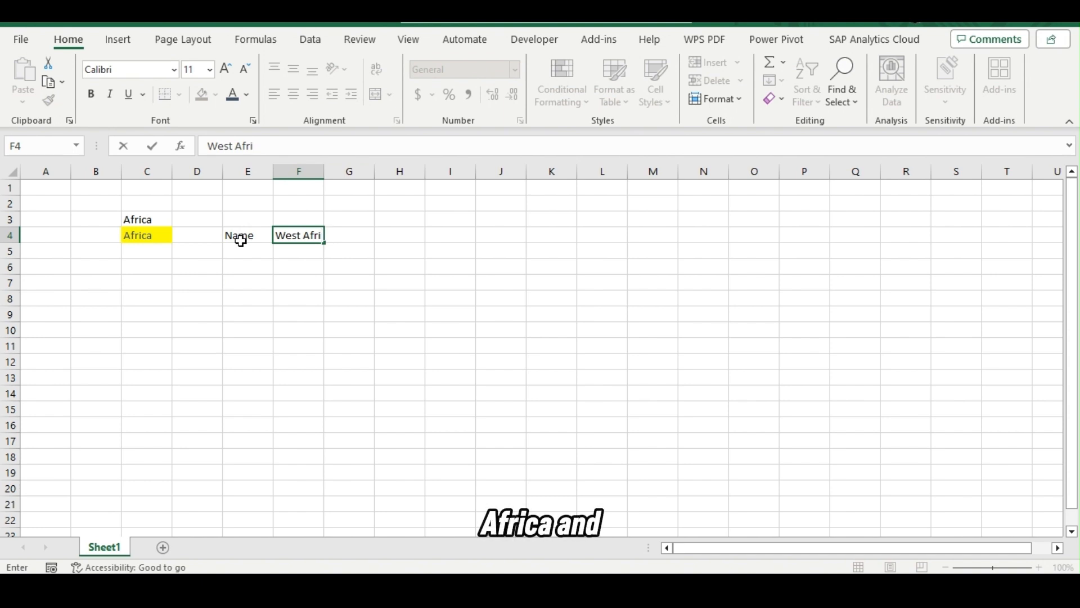
{"action": "type", "text": "ccan CC"}
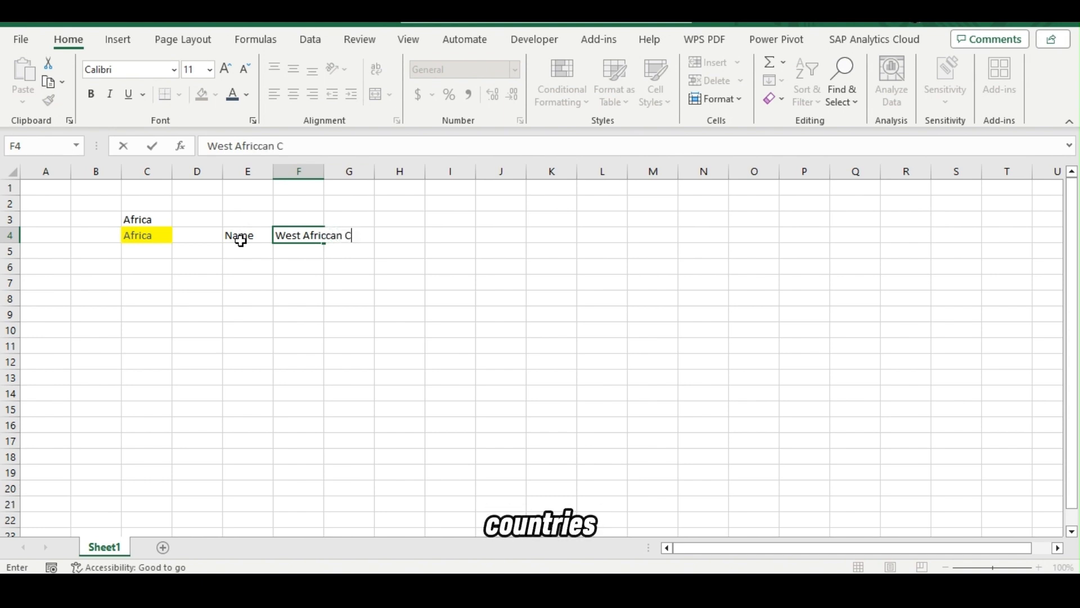
{"action": "key", "text": "BackSpace"}
{"action": "key", "text": "BackSpace"}
{"action": "key", "text": "BackSpace"}
{"action": "key", "text": "BackSpace"}
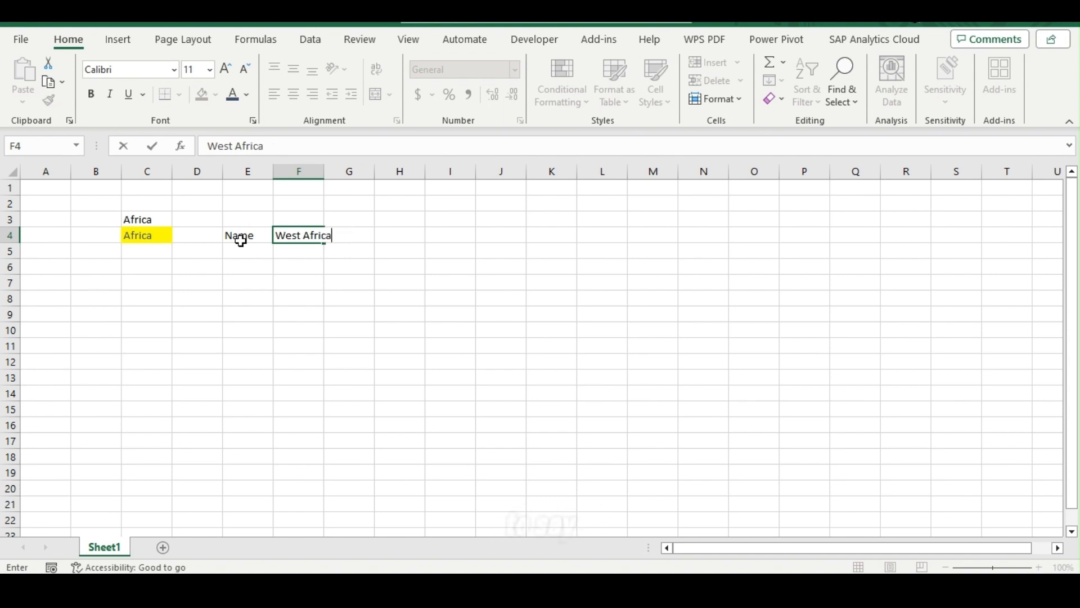
{"action": "type", "text": "Co"}
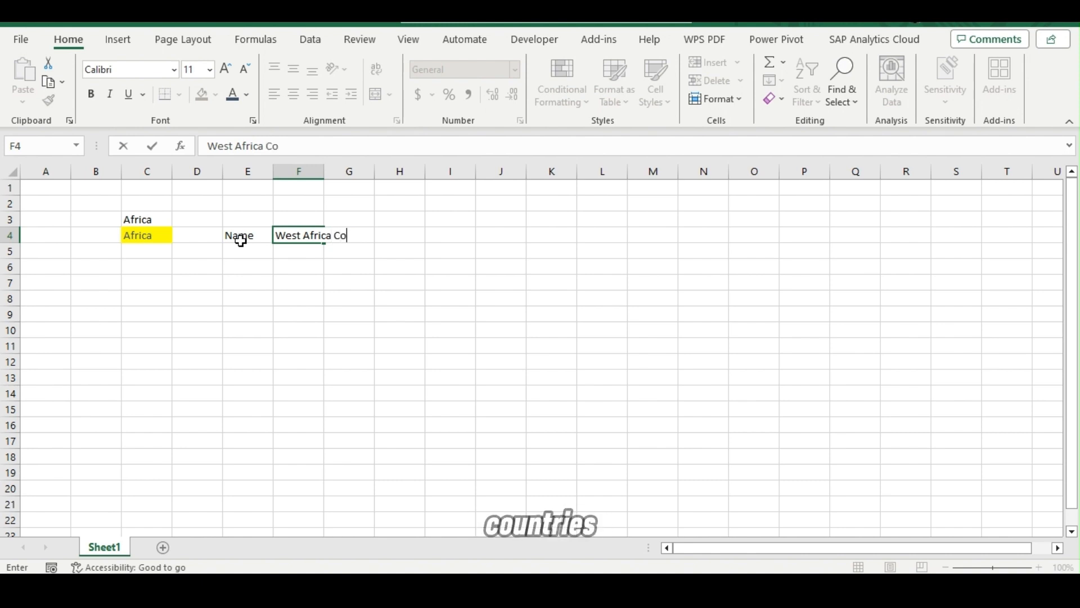
{"action": "type", "text": "untries"}
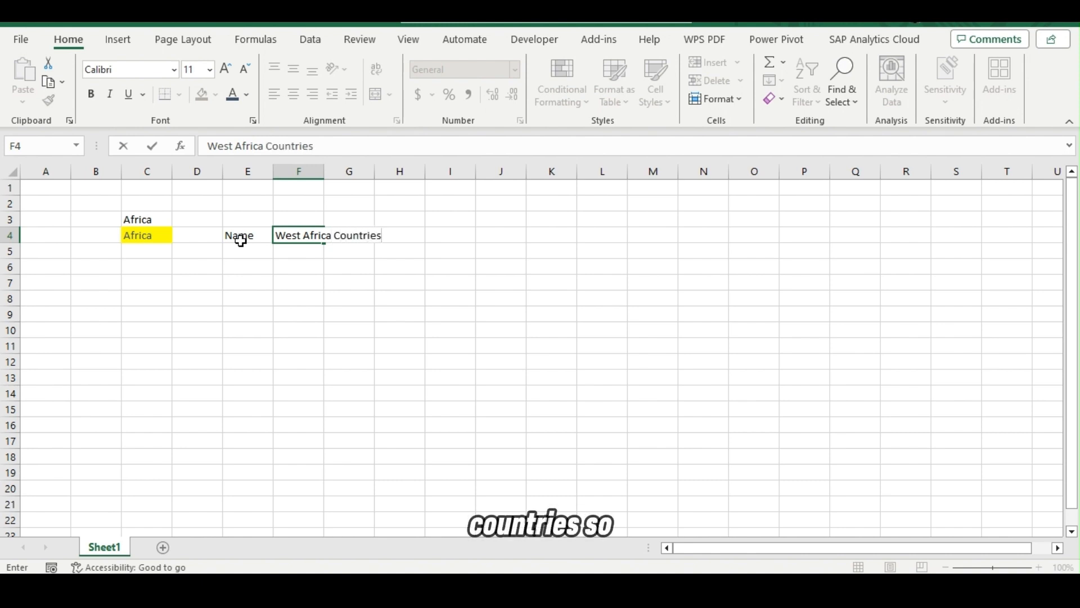
{"action": "left_click", "coordinate": [244, 248]}
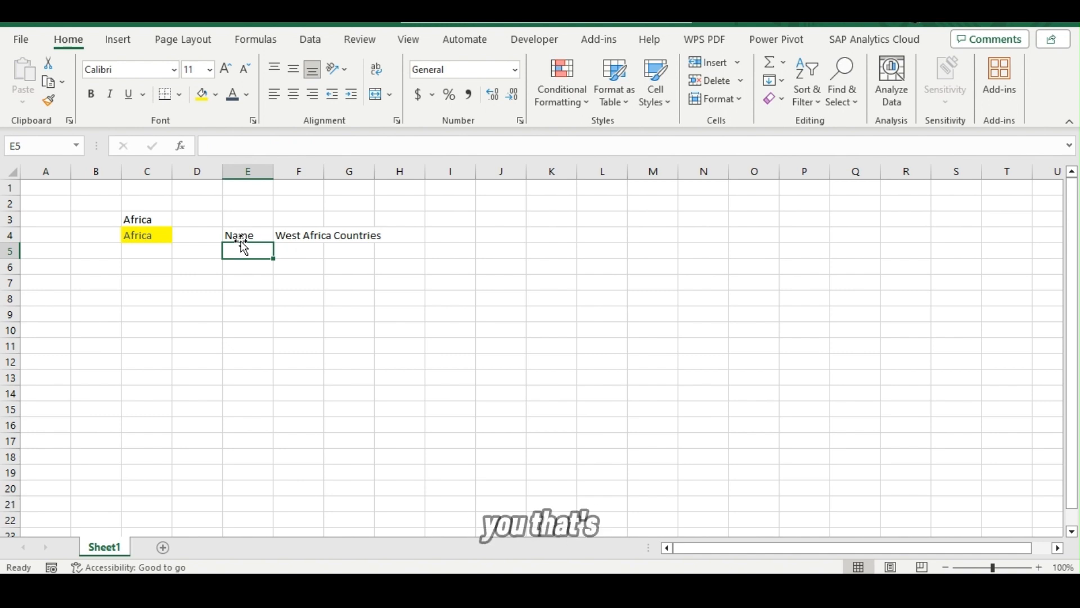
Replace the heading in cell E4 with "S/n".
{"action": "left_click", "coordinate": [242, 235]}
{"action": "type", "text": "S"}
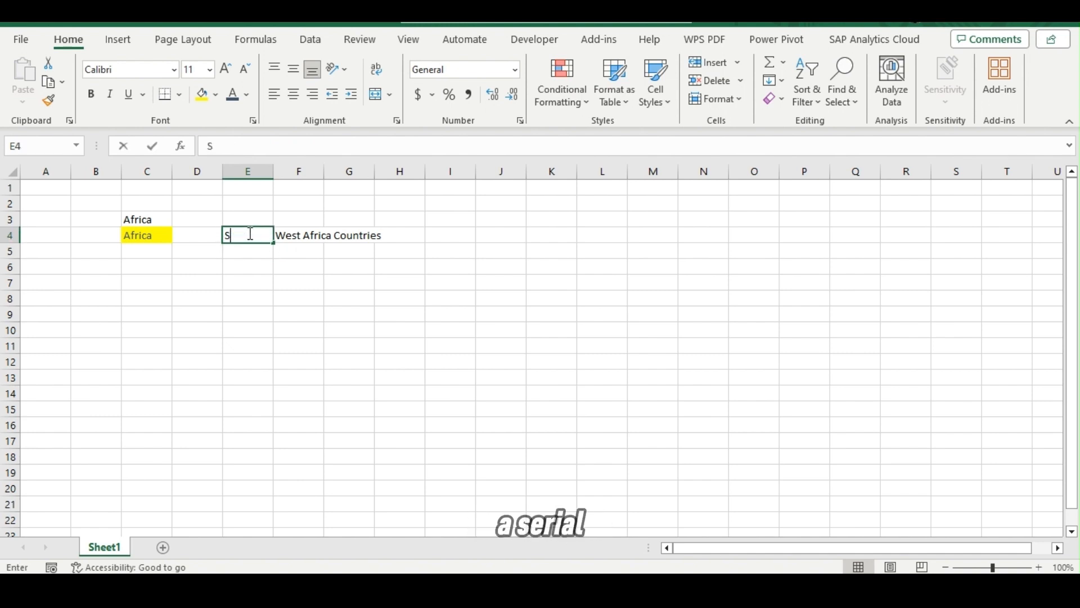
{"action": "type", "text": "?%"}
{"action": "key", "text": "BackSpace"}
{"action": "key", "text": "BackSpace"}
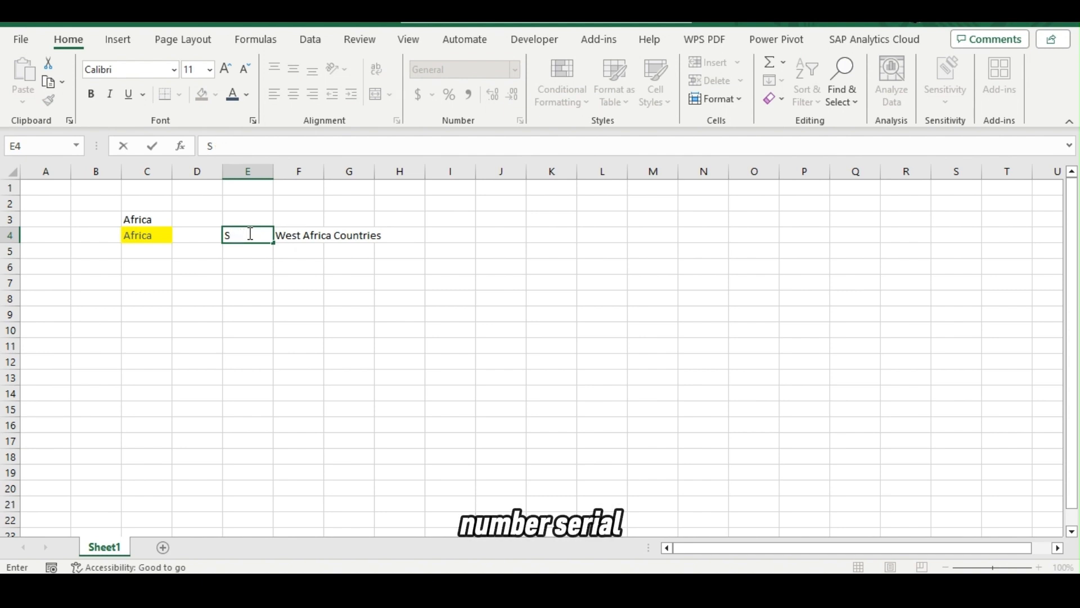
{"action": "type", "text": "/n"}
{"action": "key", "text": "Return"}
Enter the serial numbers 1, 2, 3 and 4 in cells E5 to E8.
{"action": "type", "text": "1"}
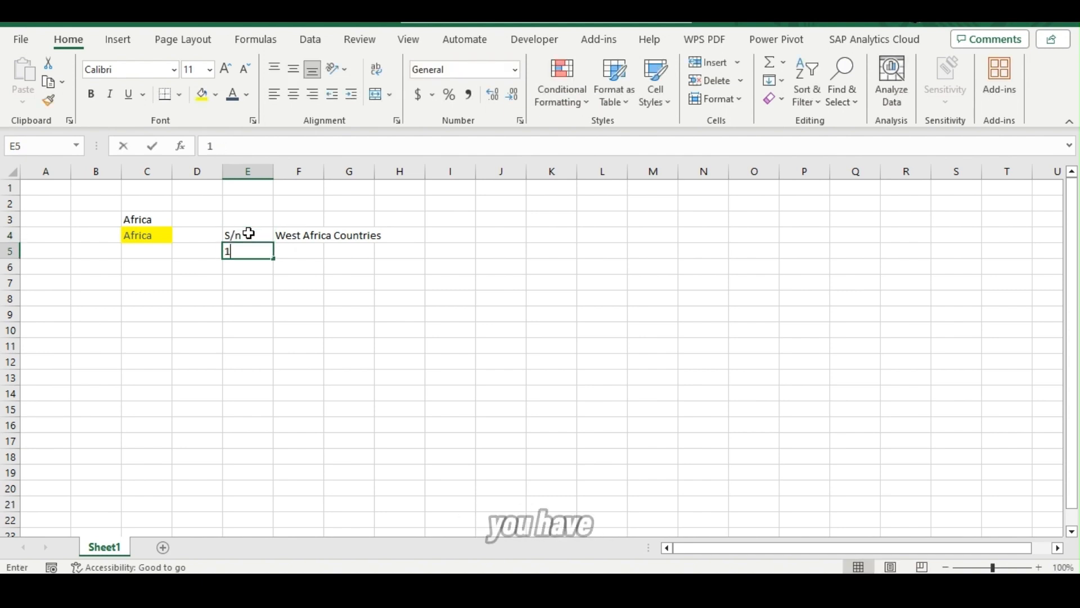
{"action": "key", "text": "Return"}
{"action": "type", "text": "2"}
{"action": "key", "text": "Return"}
{"action": "type", "text": "3"}
{"action": "key", "text": "Return"}
{"action": "type", "text": "4"}
{"action": "key", "text": "Return"}
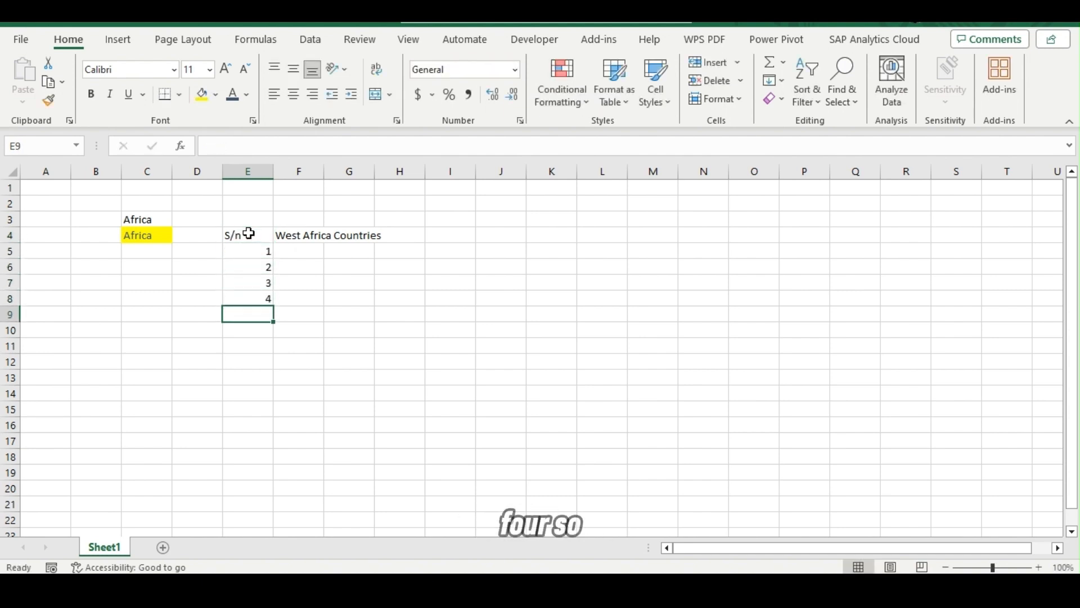
{"action": "key", "text": "Up"}
Enter Cameroon, Nigeria, Ghana and Togo in cells F5 to F8 and autofit the width of column F.
{"action": "left_click", "coordinate": [308, 249]}
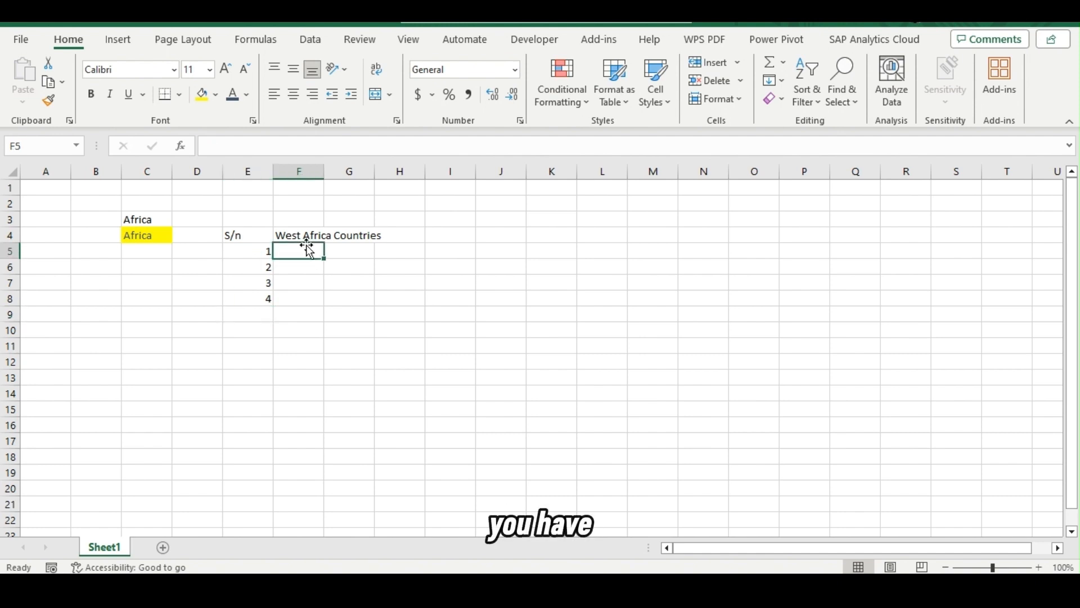
{"action": "type", "text": "Cam"}
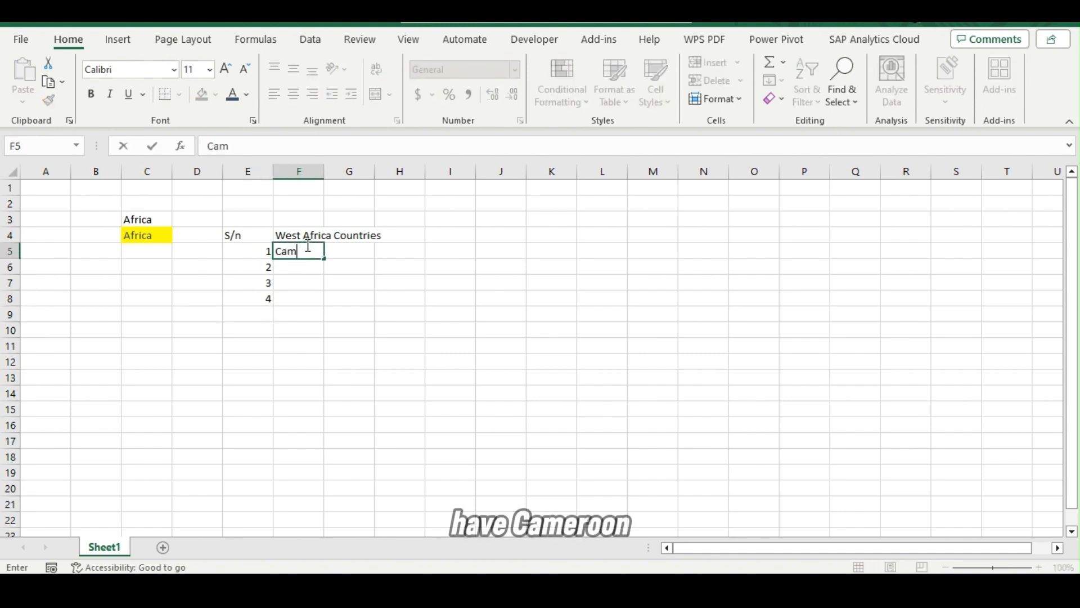
{"action": "type", "text": "eroon"}
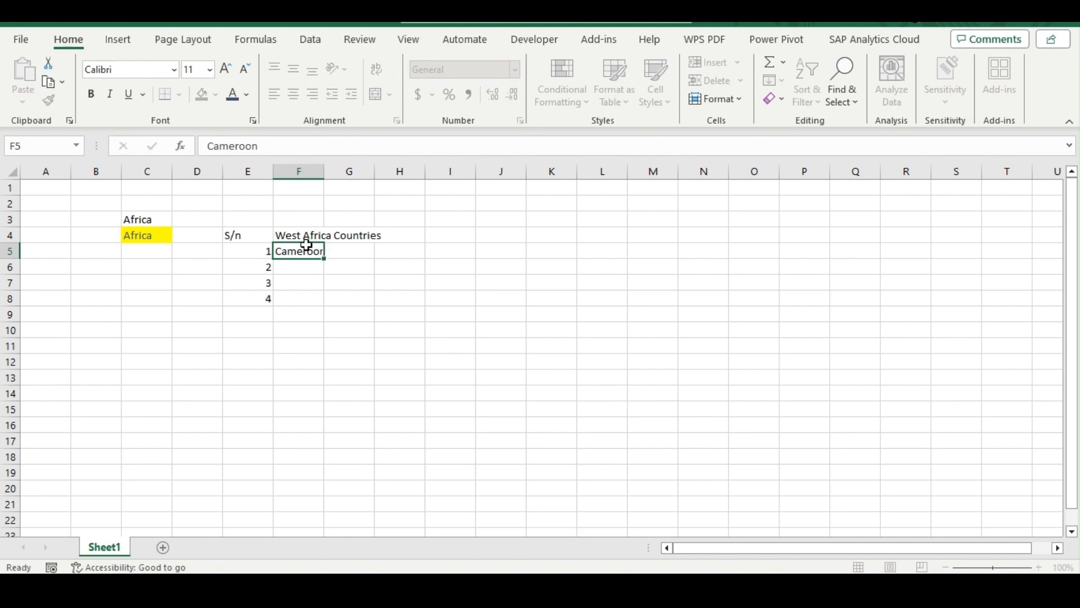
{"action": "key", "text": "Return"}
{"action": "type", "text": "Nigeria"}
{"action": "key", "text": "Return"}
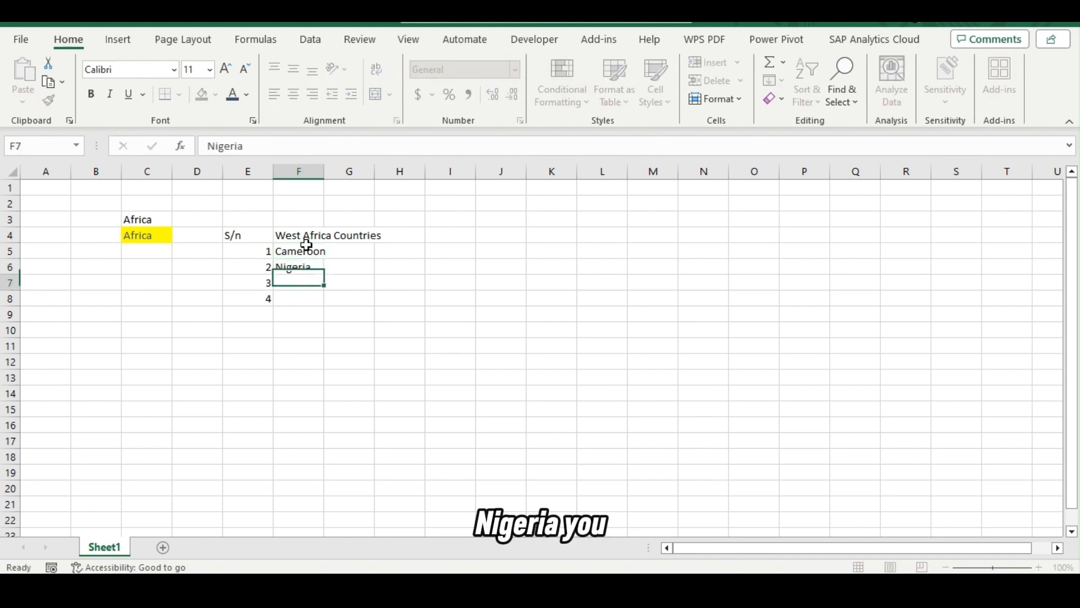
{"action": "type", "text": "Ghna"}
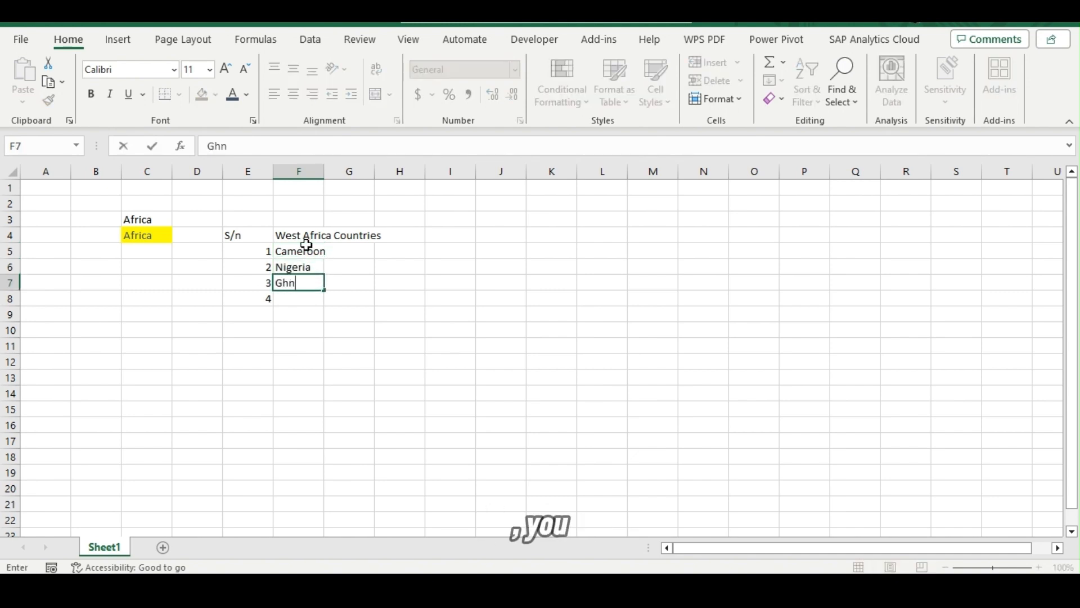
{"action": "key", "text": "BackSpace"}
{"action": "key", "text": "BackSpace"}
{"action": "type", "text": "ana"}
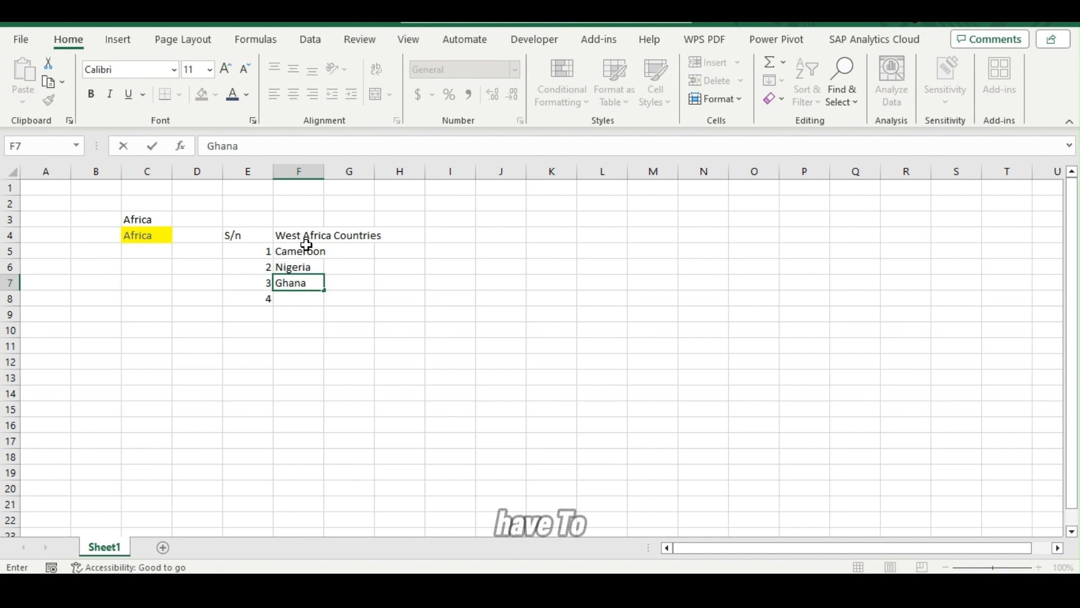
{"action": "key", "text": "Return"}
{"action": "type", "text": "Togo"}
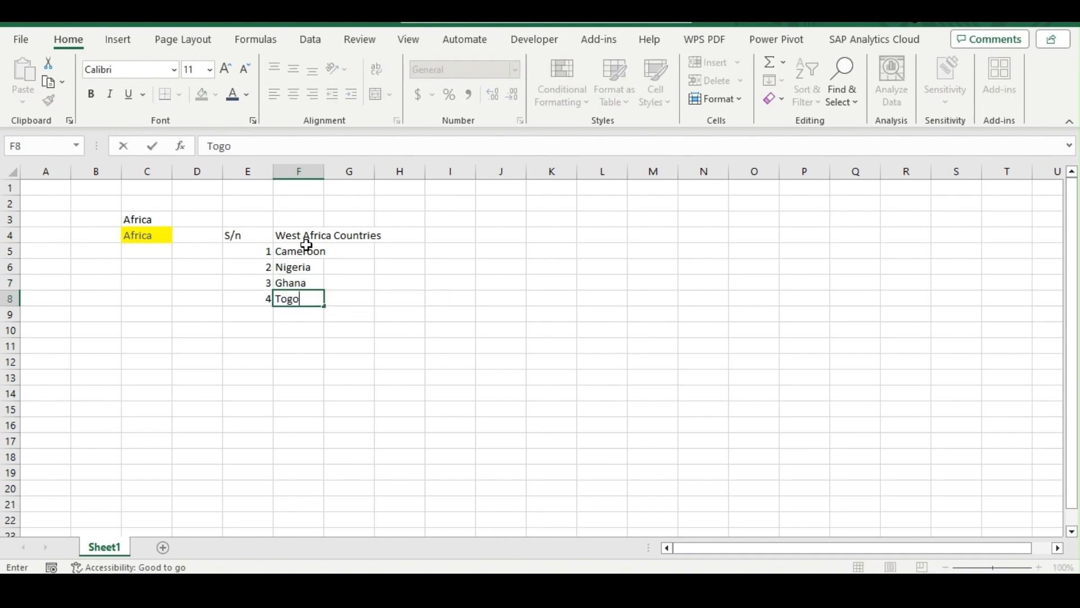
{"action": "key", "text": "Return"}
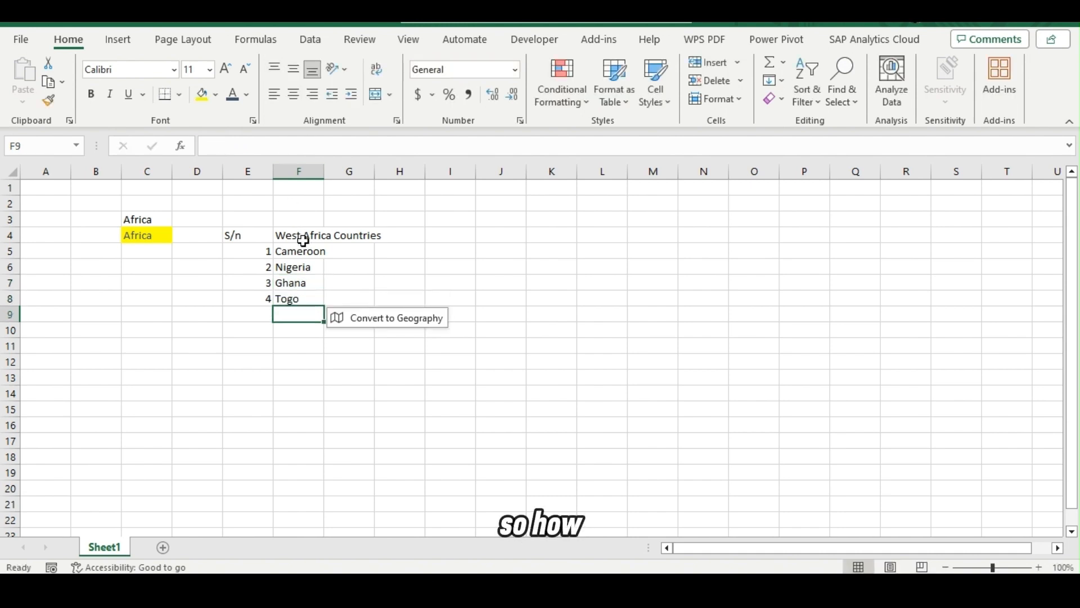
{"action": "double_click", "coordinate": [325, 172]}
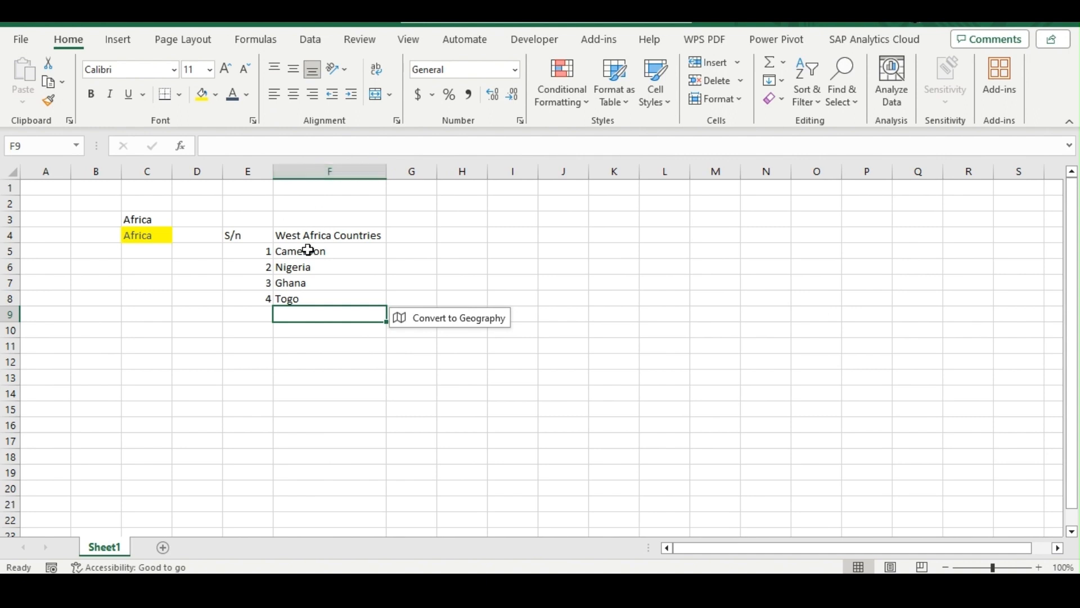
Select the table range E4:F8 and try center, right and left horizontal alignment on it.
{"action": "left_click", "coordinate": [257, 236]}
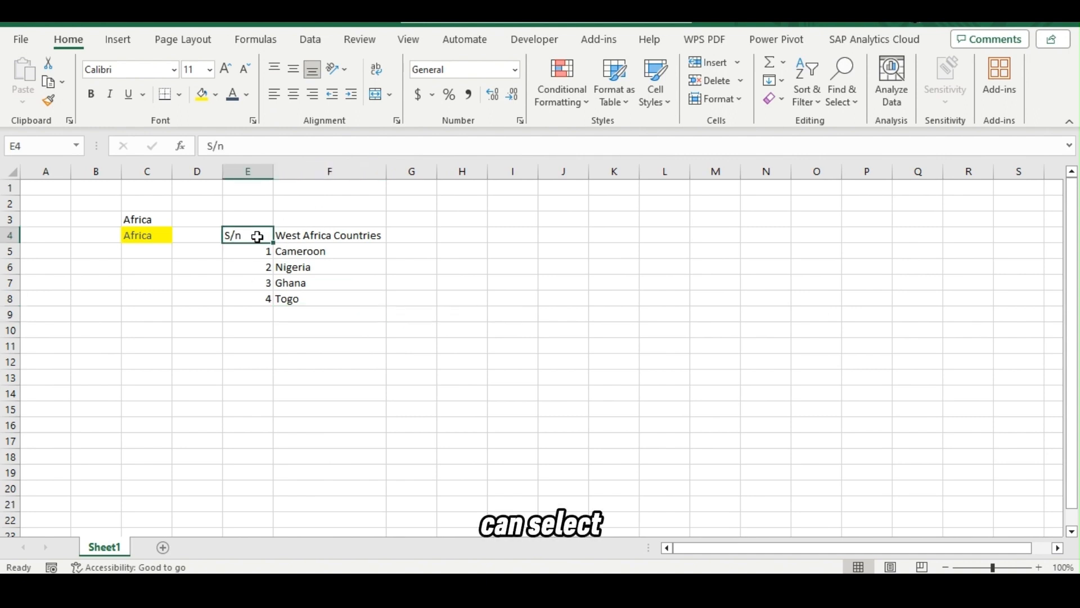
{"action": "key", "text": "shift+Right"}
{"action": "key", "text": "shift+Down"}
{"action": "key", "text": "shift+Down"}
{"action": "key", "text": "shift+Down"}
{"action": "key", "text": "shift+Down"}
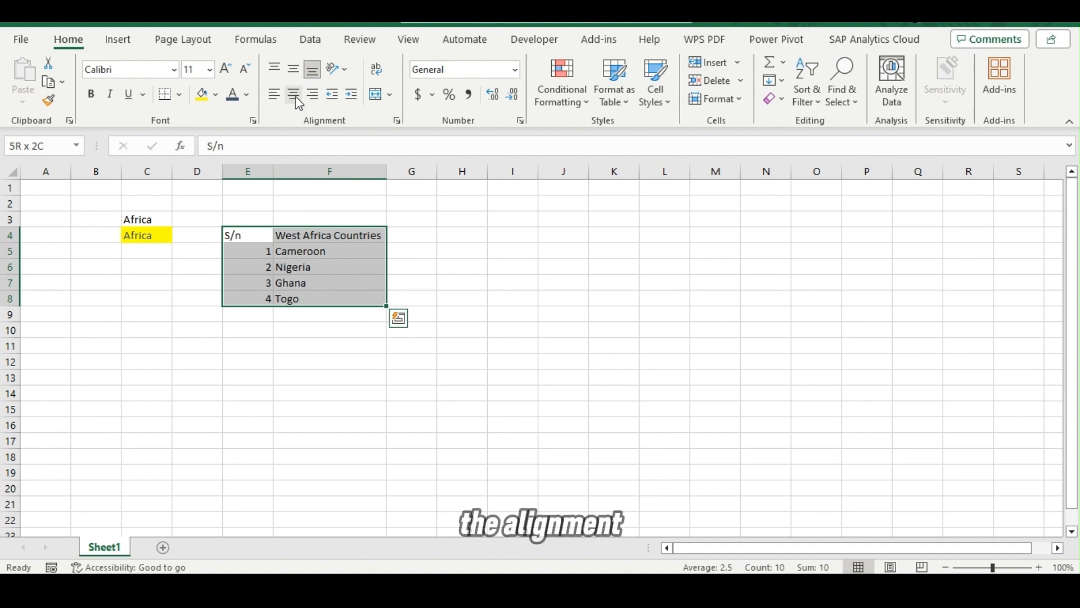
{"action": "left_click", "coordinate": [297, 100]}
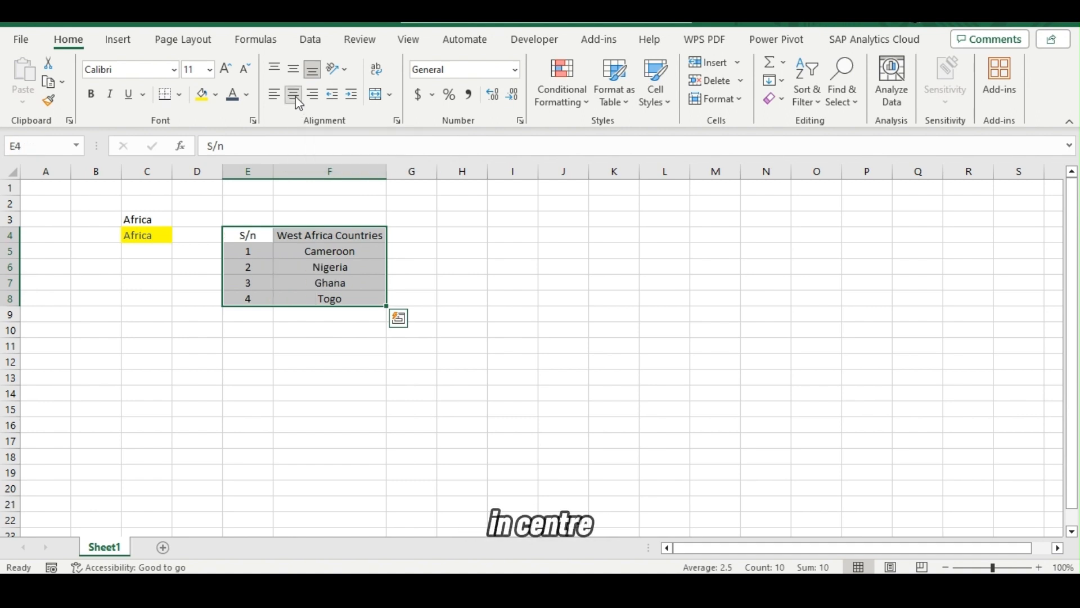
{"action": "left_click", "coordinate": [315, 100]}
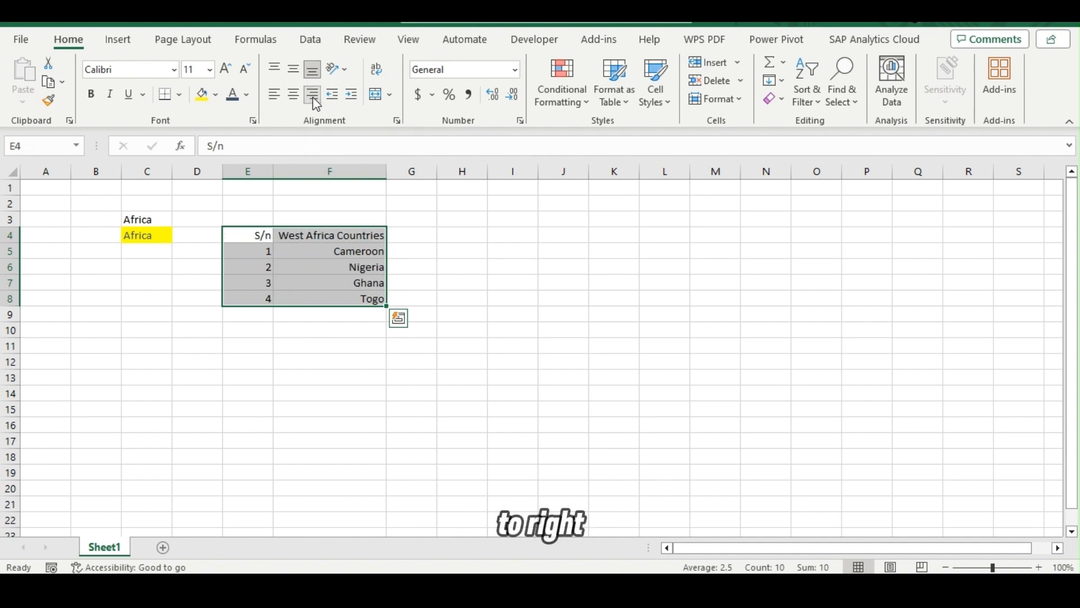
{"action": "left_click", "coordinate": [275, 96]}
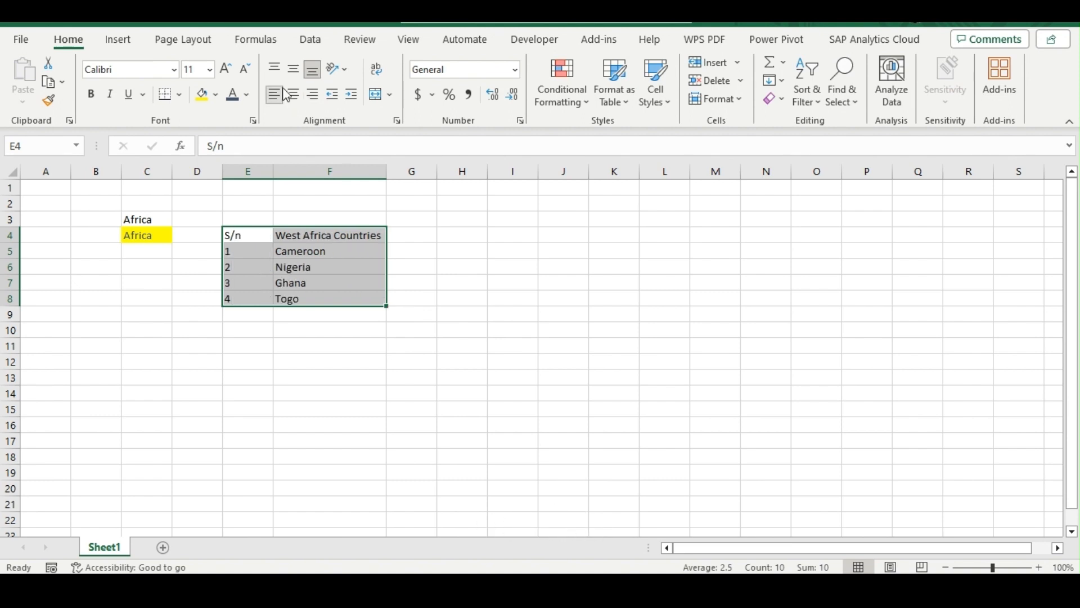
Set the table range E4:F8 to middle vertical and centered horizontal alignment, and deselect it.
{"action": "left_click", "coordinate": [292, 73]}
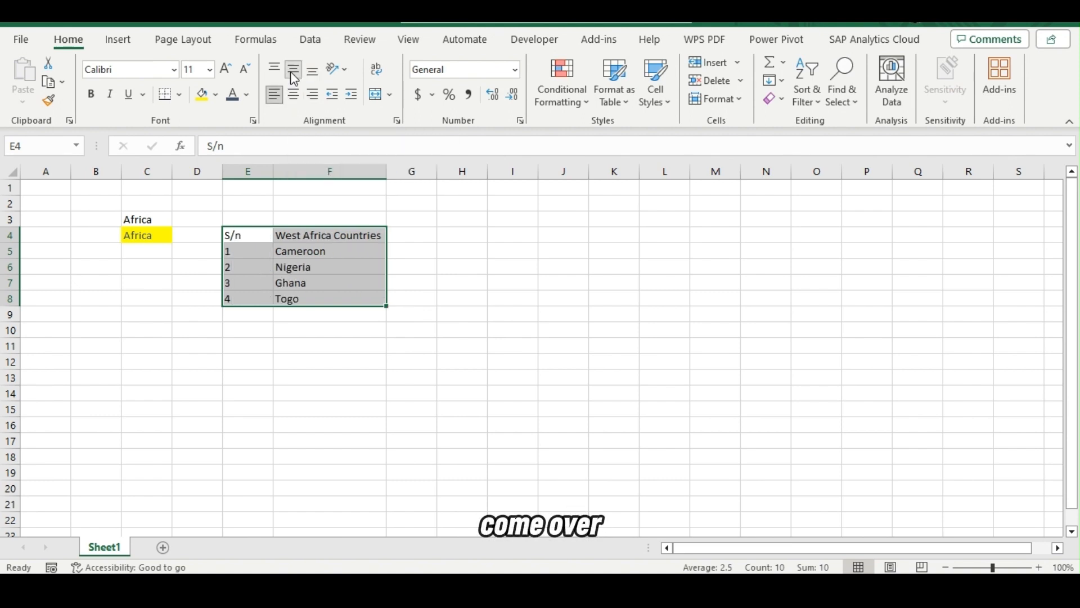
{"action": "left_click", "coordinate": [278, 70]}
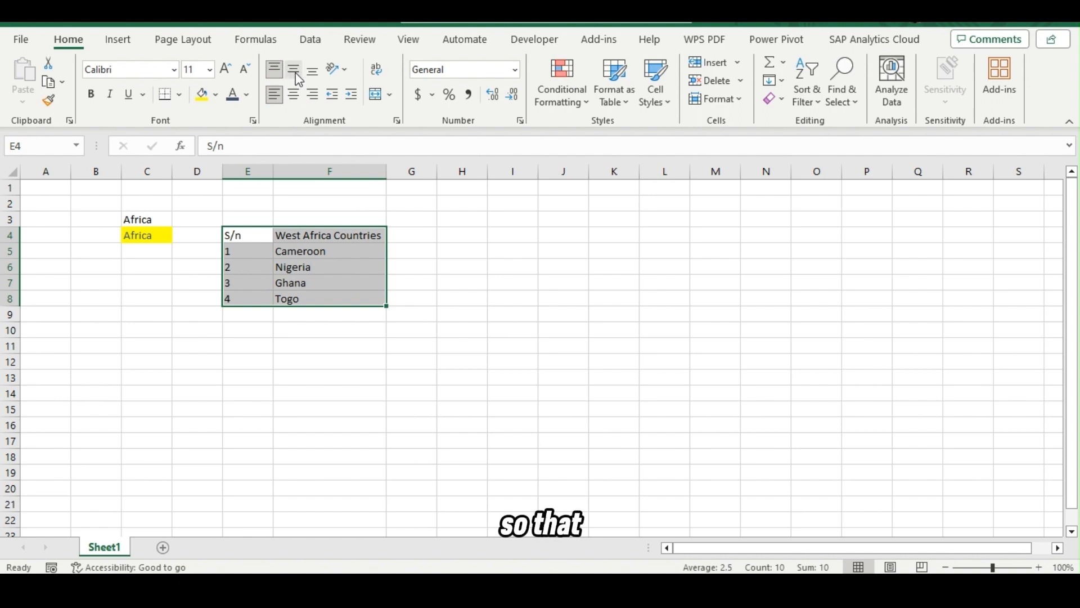
{"action": "left_click", "coordinate": [295, 72]}
{"action": "left_click", "coordinate": [296, 95]}
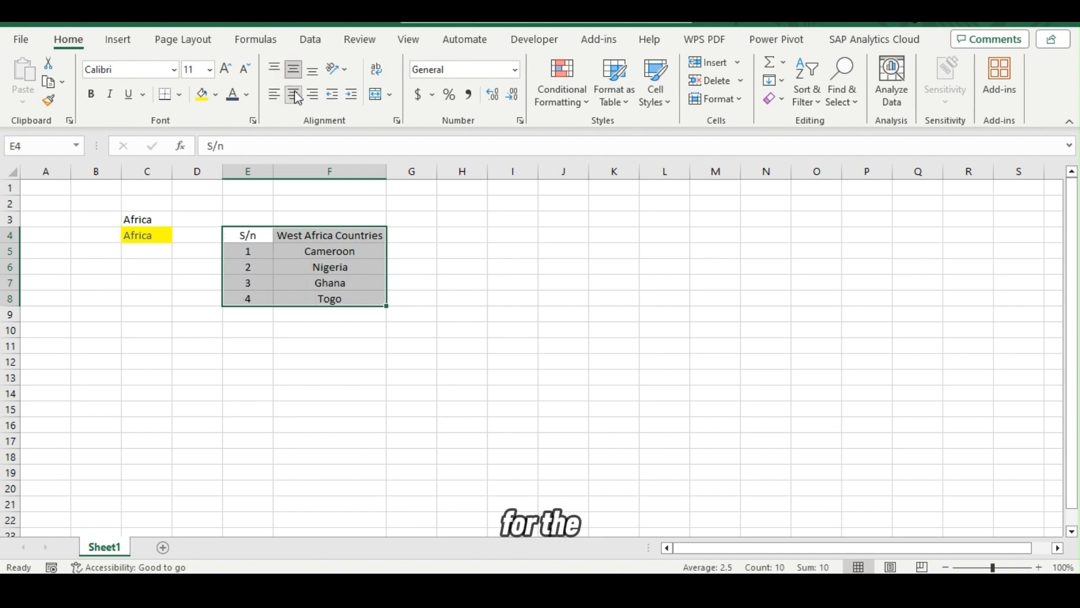
{"action": "left_click", "coordinate": [373, 248]}
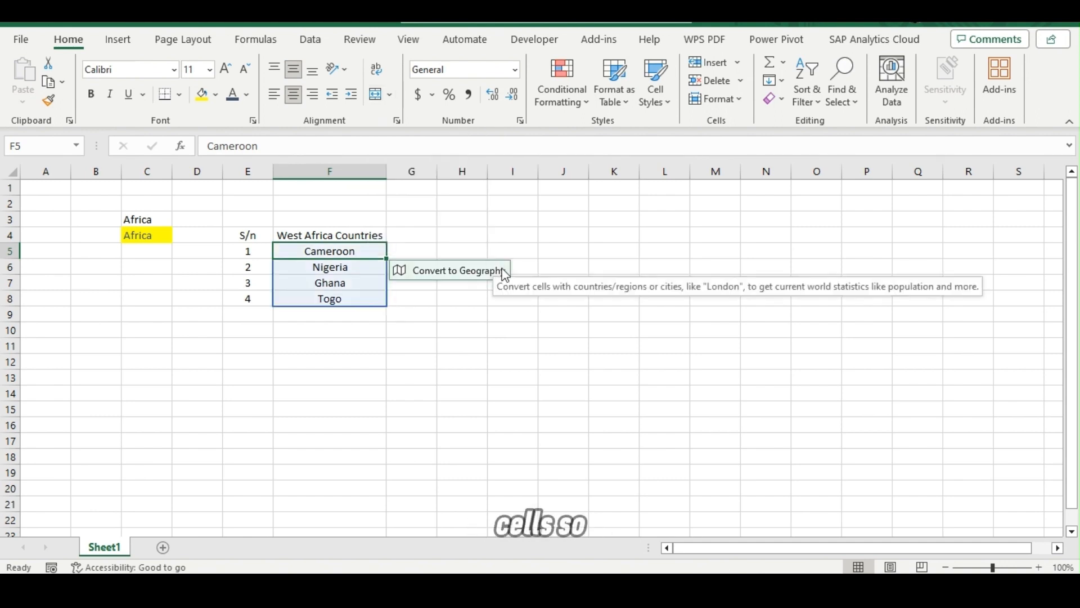
{"action": "left_click", "coordinate": [474, 314]}
Enter "South Africa is big" in cell I4 and reselect that cell.
{"action": "left_click", "coordinate": [506, 235]}
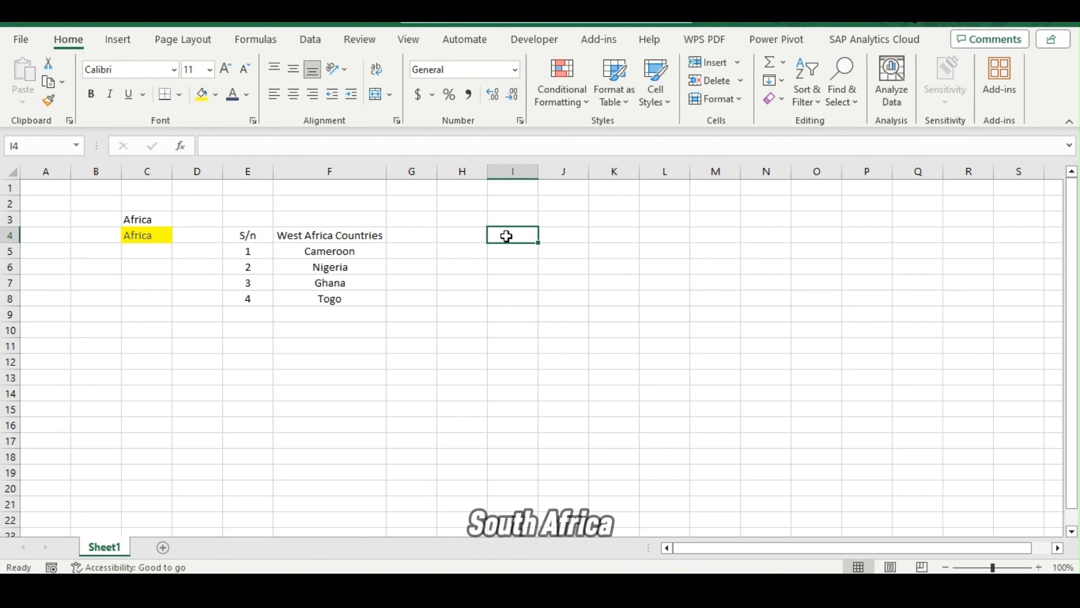
{"action": "type", "text": "So"}
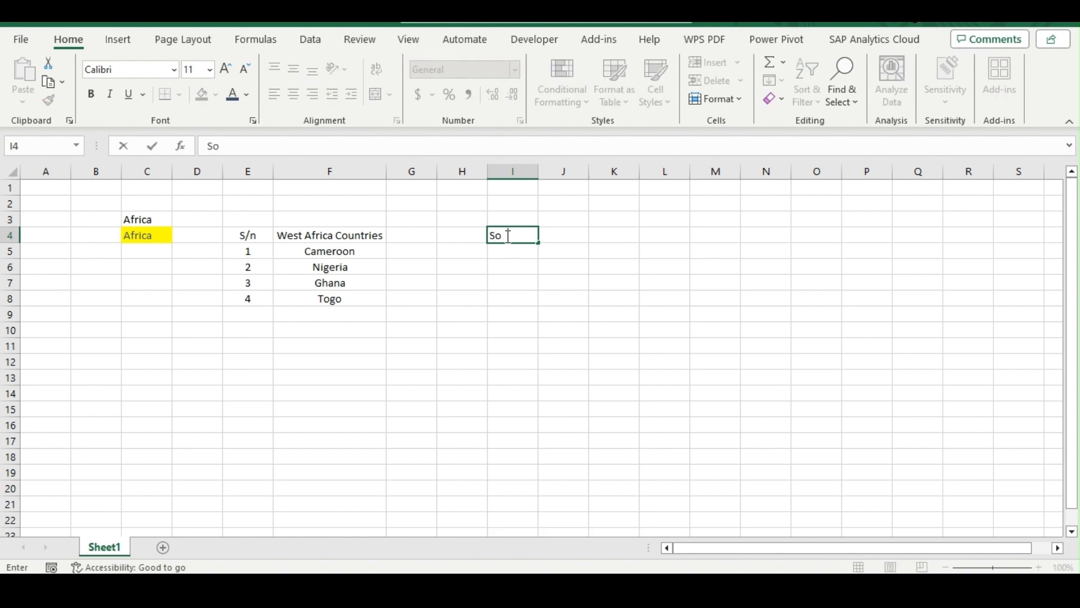
{"action": "type", "text": "uth Afri"}
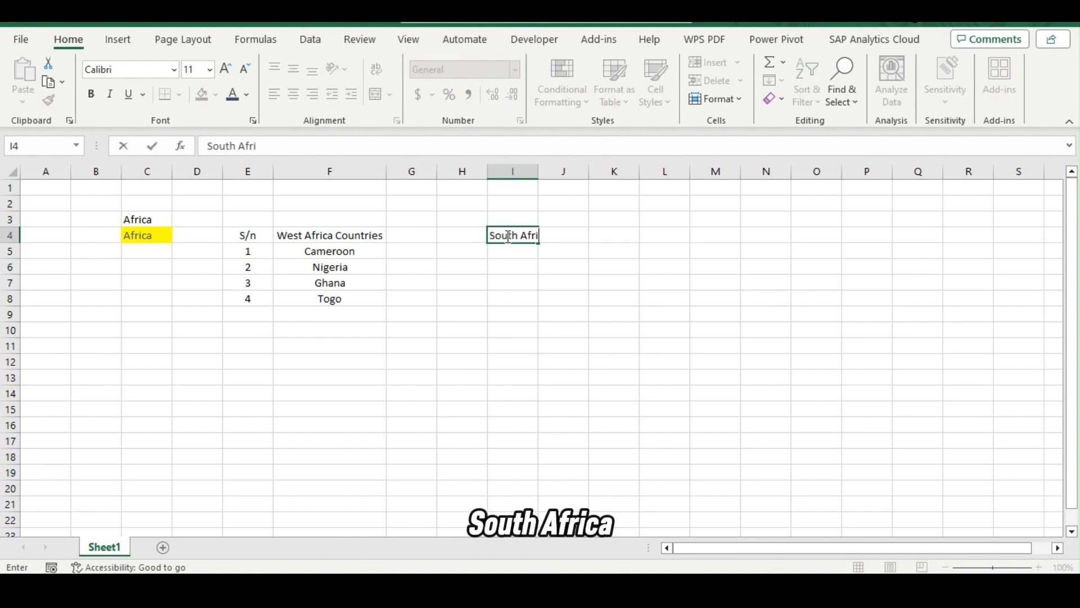
{"action": "type", "text": "ca i"}
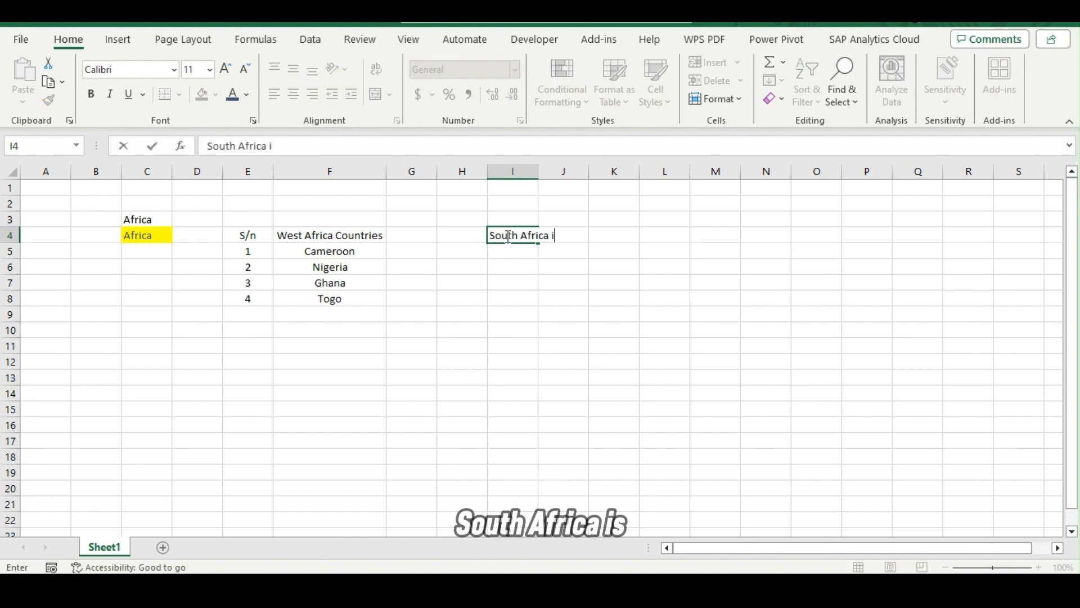
{"action": "type", "text": "s big"}
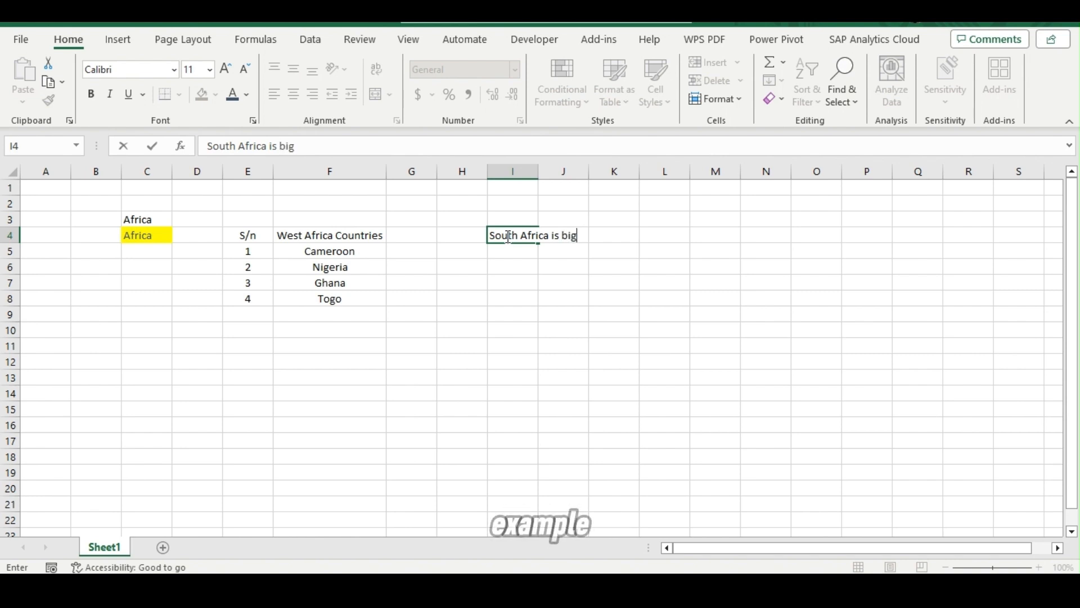
{"action": "key", "text": "Return"}
{"action": "left_click", "coordinate": [512, 237]}
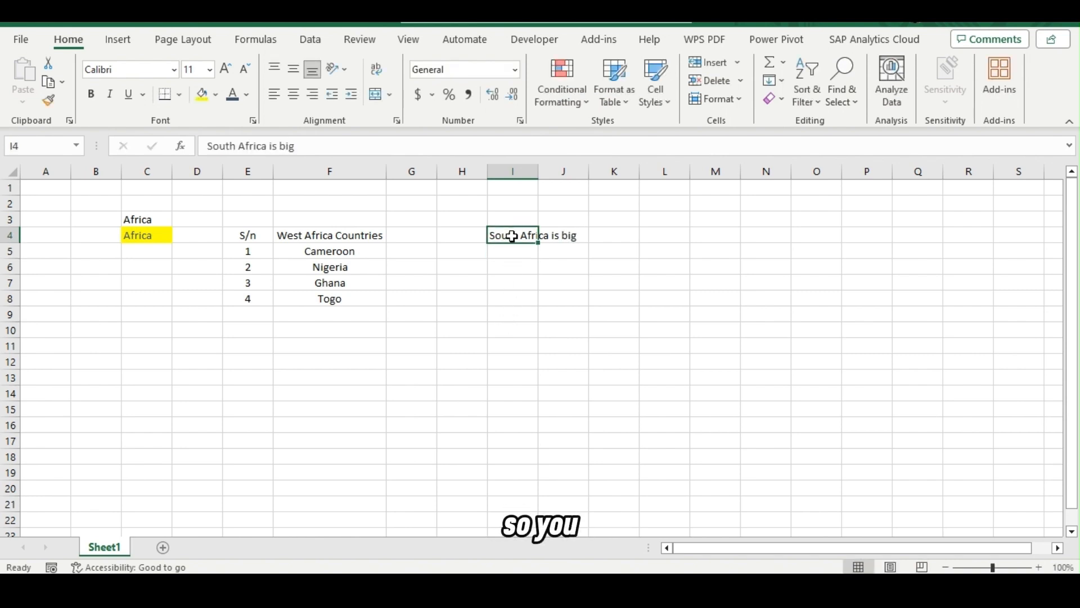
Merge and center cells I4:J4, which hold the text "South Africa is big".
{"action": "left_click_drag", "start_coordinate": [512, 236], "coordinate": [562, 236]}
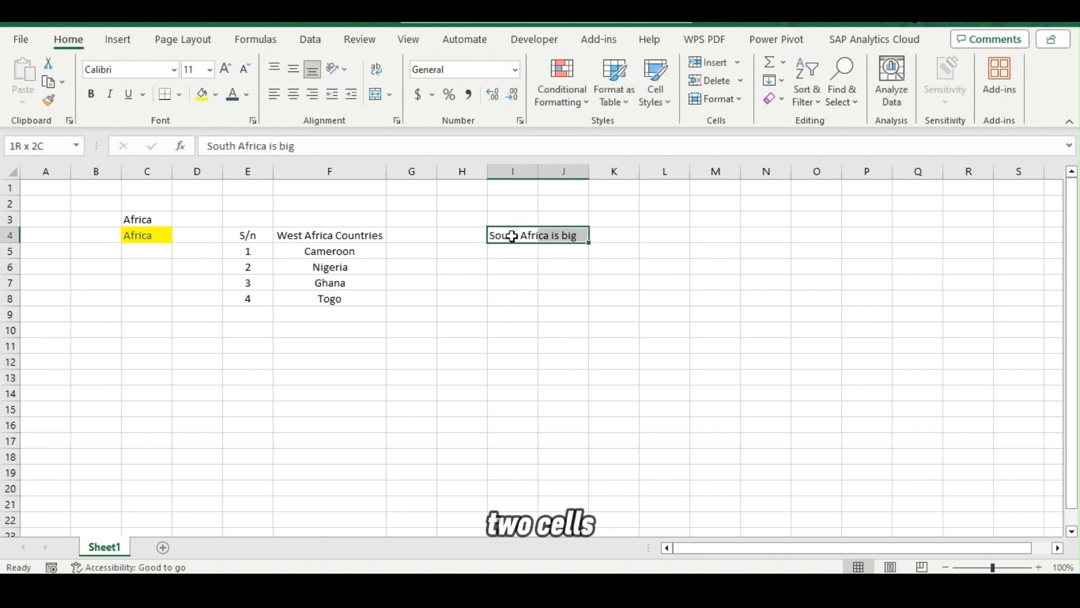
{"action": "left_click", "coordinate": [376, 95]}
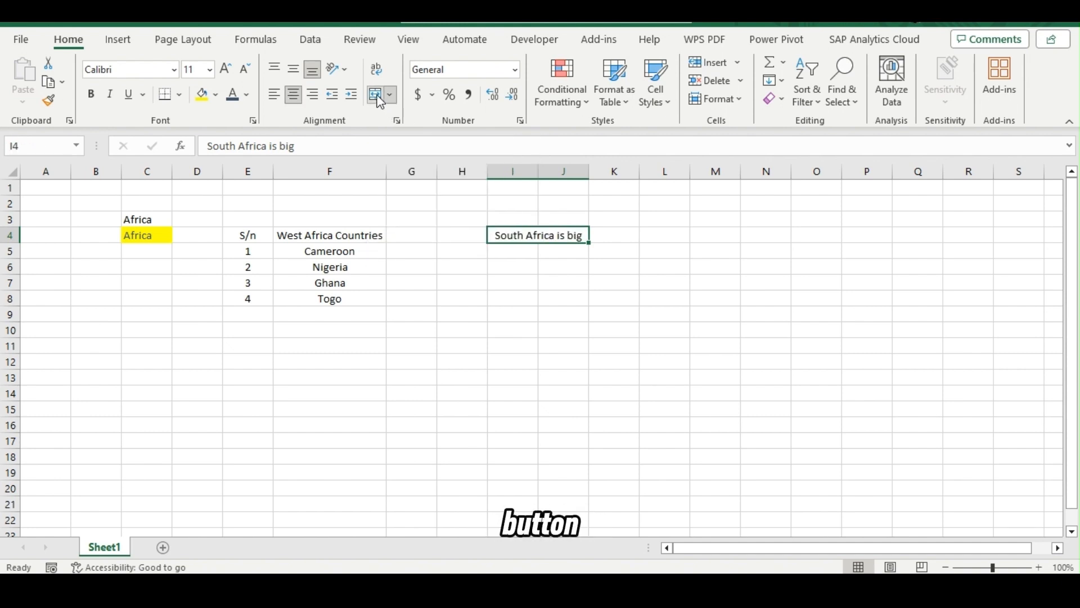
{"action": "left_click", "coordinate": [506, 310]}
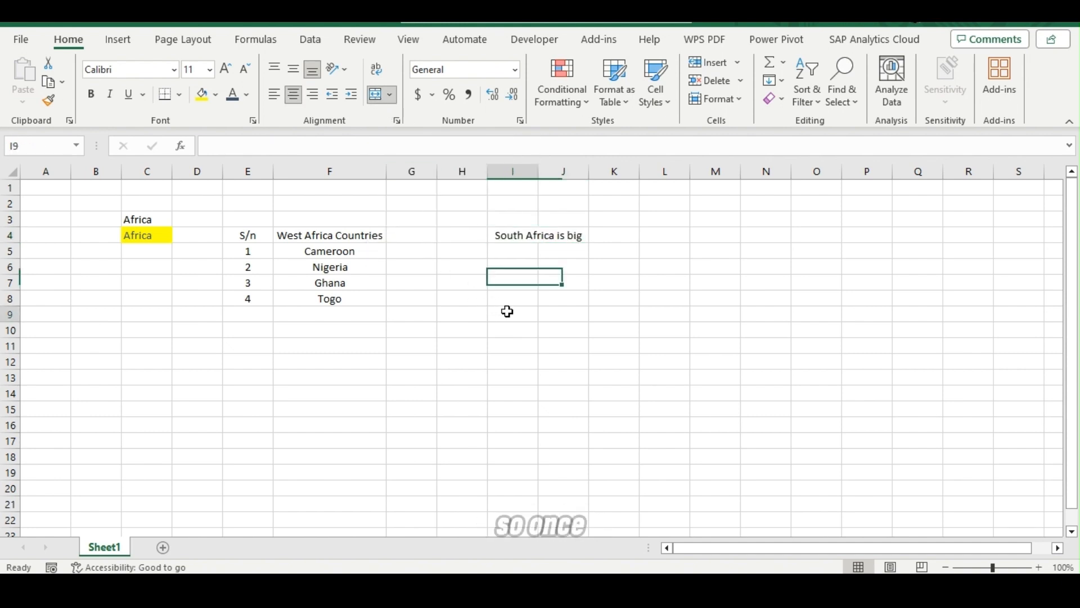
{"action": "left_click", "coordinate": [511, 234]}
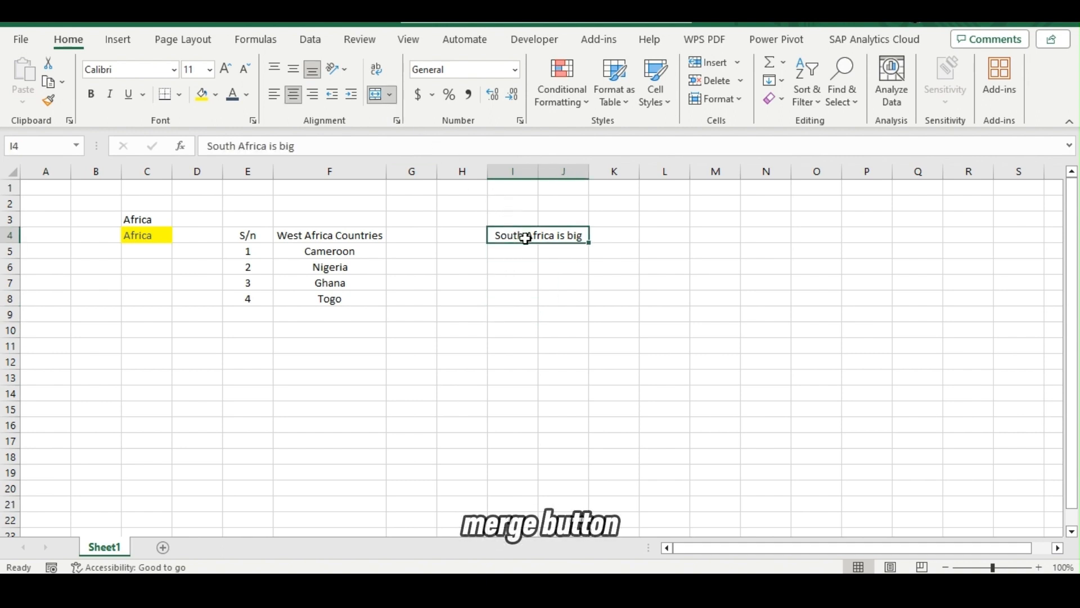
{"action": "left_click", "coordinate": [475, 284]}
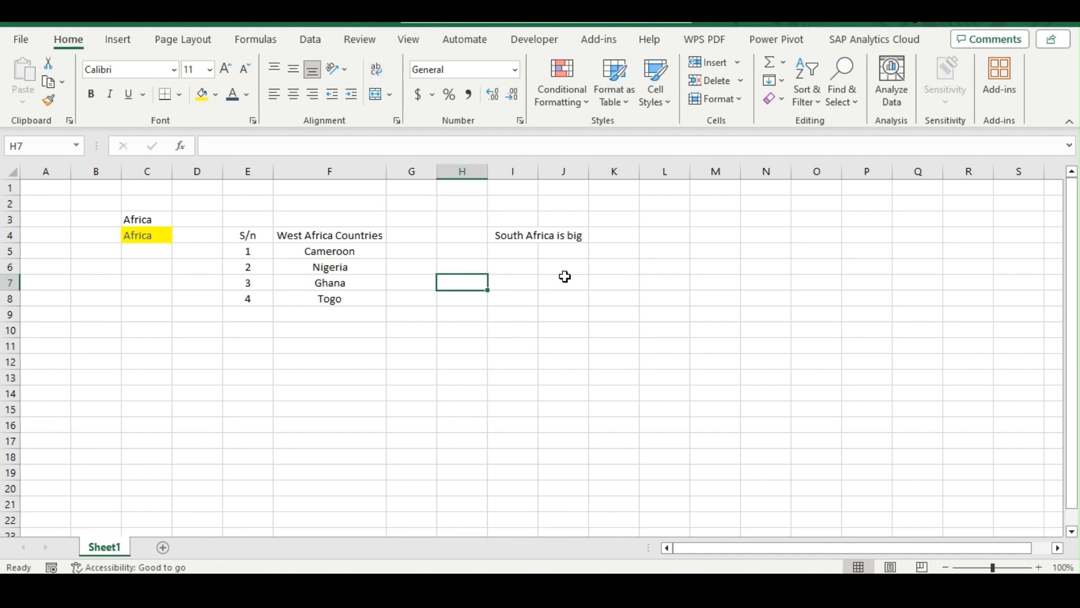
Enter "Nigeria is the giant of Africa" in cell I7.
{"action": "left_click", "coordinate": [526, 285]}
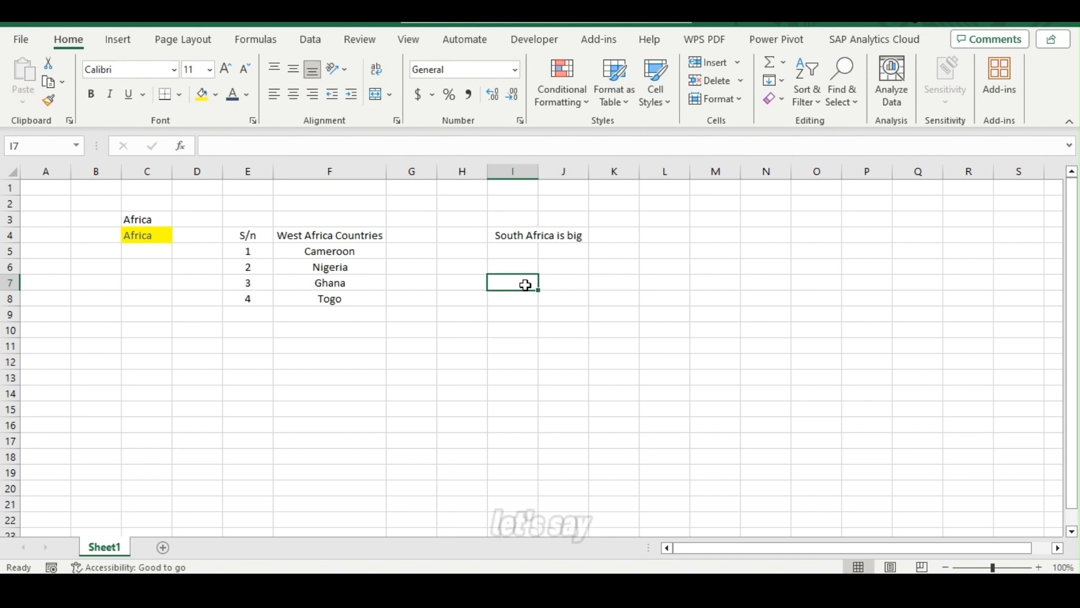
{"action": "type", "text": "Nigeria"}
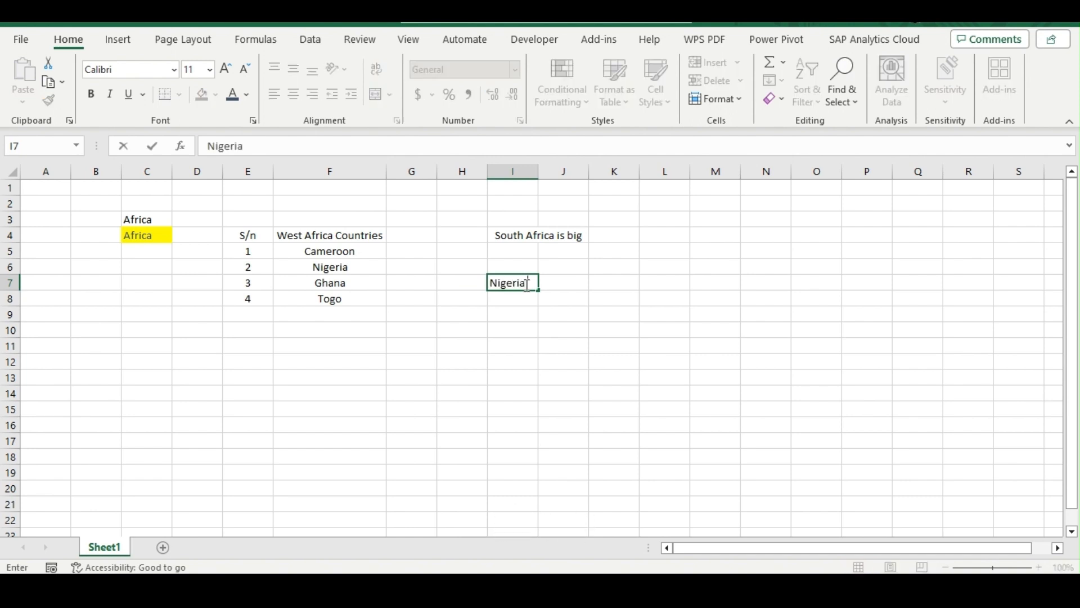
{"action": "type", "text": " is the gian"}
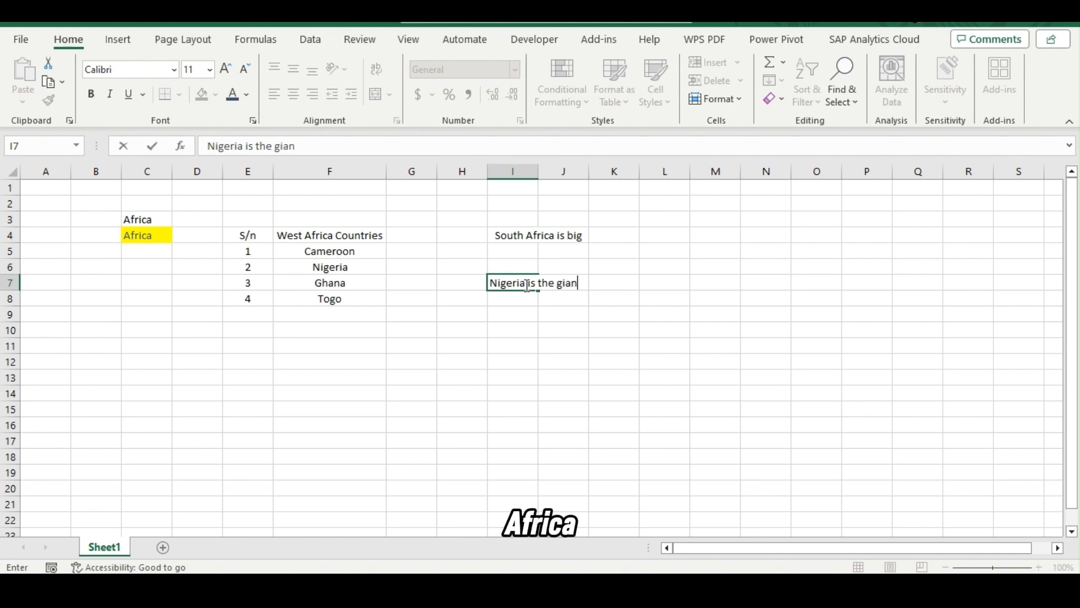
{"action": "type", "text": "t of Africa"}
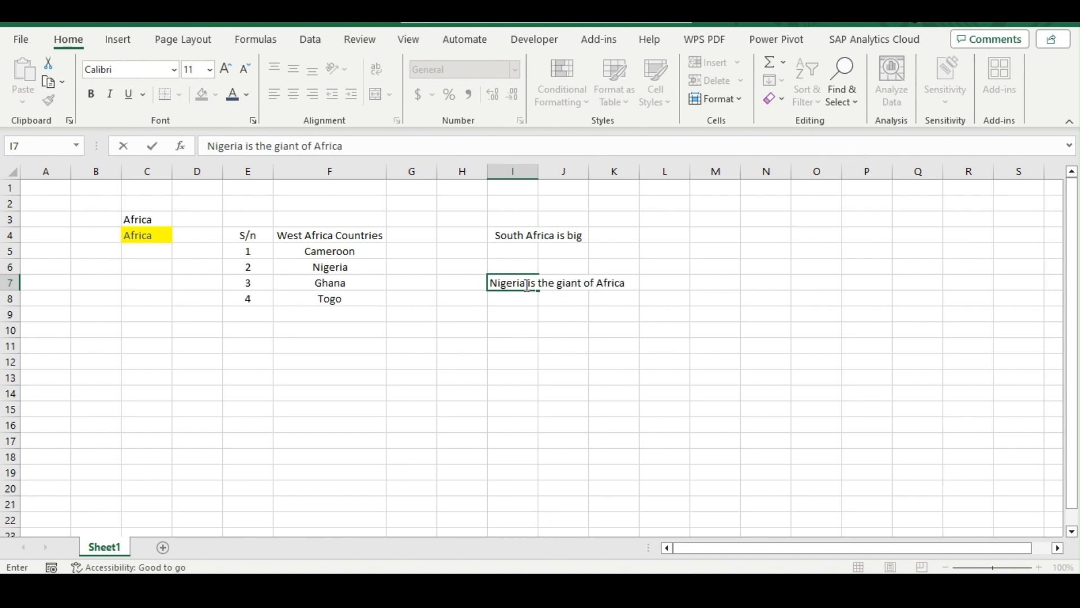
{"action": "key", "text": "Return"}
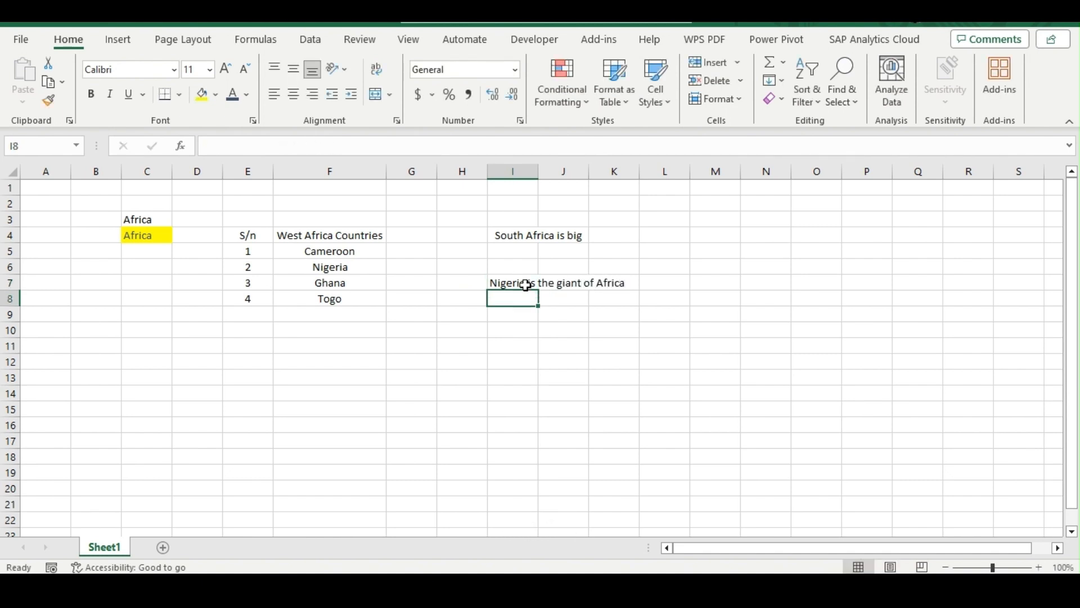
Try text wrapping on cell I7 and turn it off again.
{"action": "left_click", "coordinate": [525, 285]}
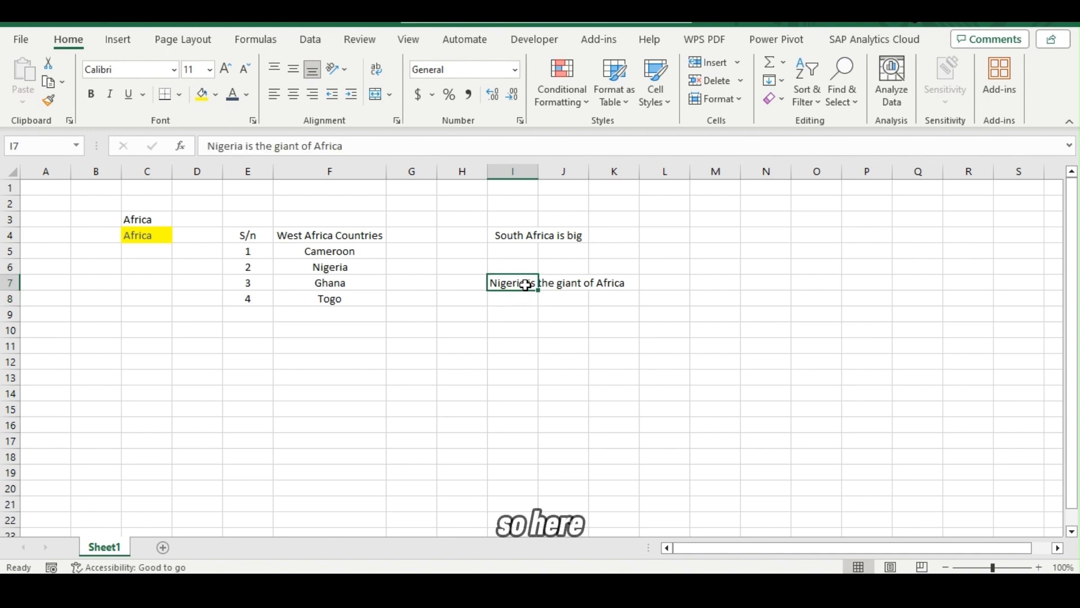
{"action": "left_click", "coordinate": [380, 68]}
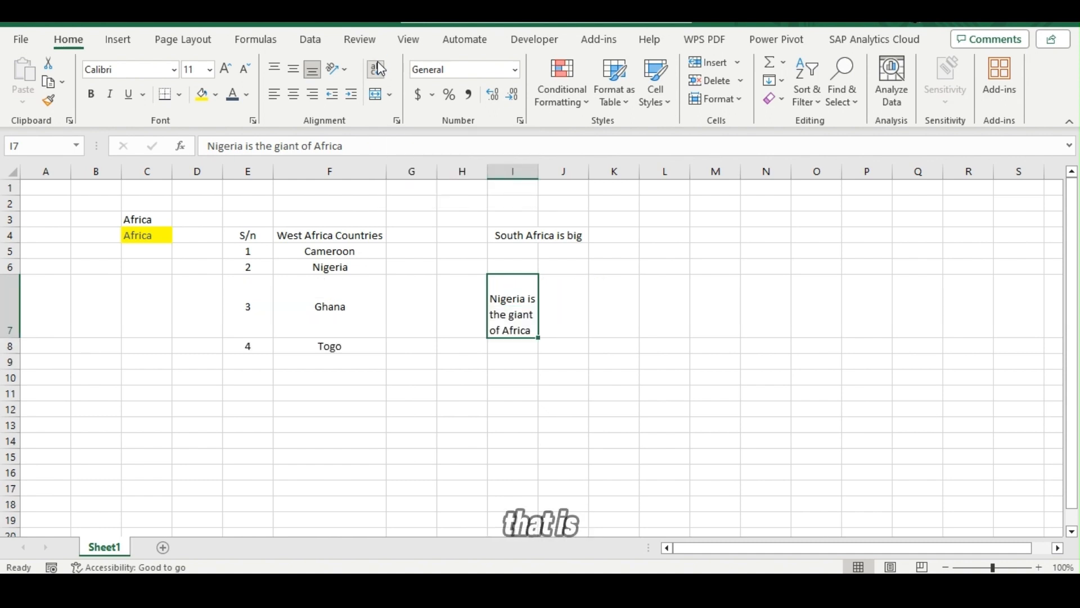
{"action": "left_click", "coordinate": [381, 69]}
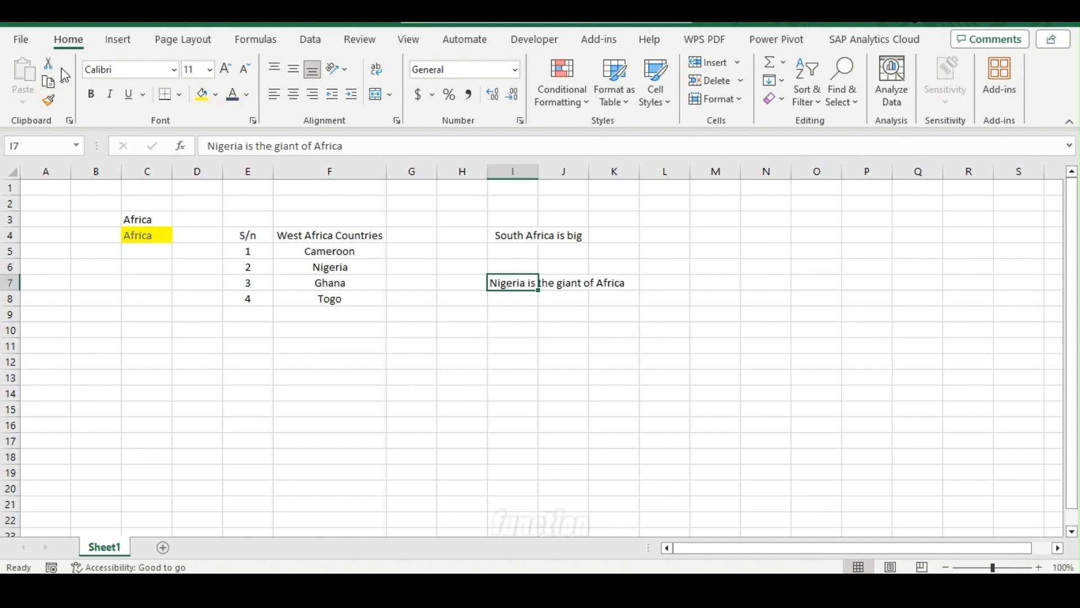
Make the text in cell I7 bold and italic, and deselect the cell.
{"action": "left_click", "coordinate": [92, 96]}
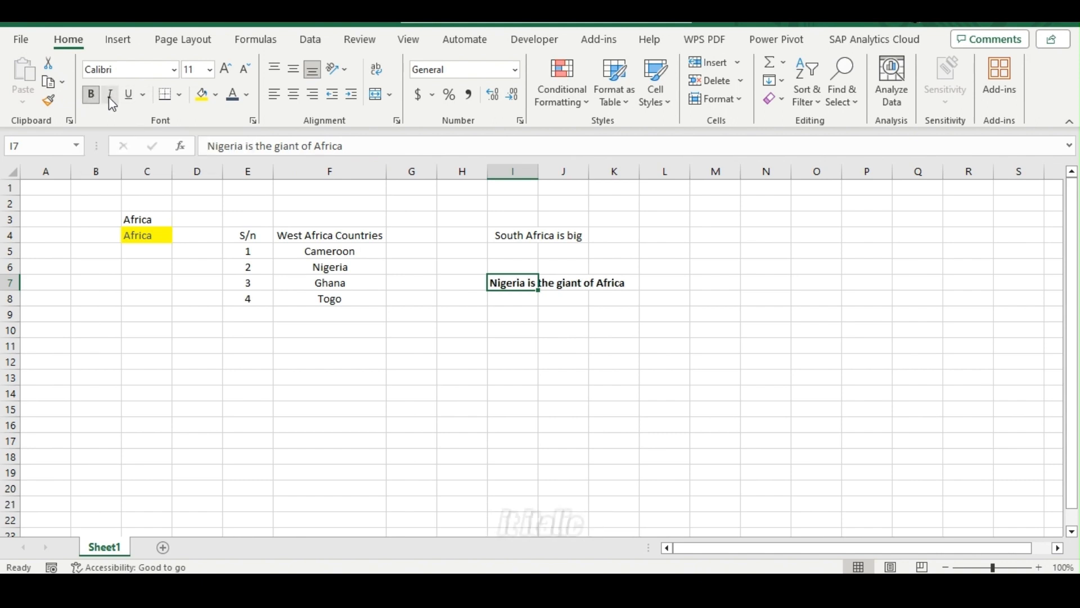
{"action": "left_click", "coordinate": [109, 97]}
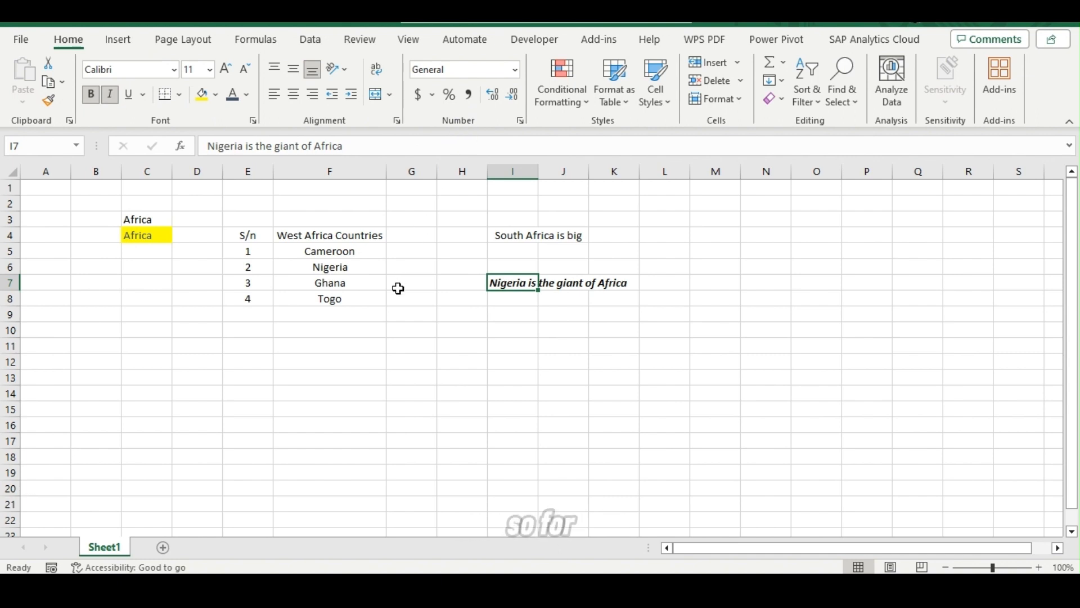
{"action": "left_click", "coordinate": [409, 339]}
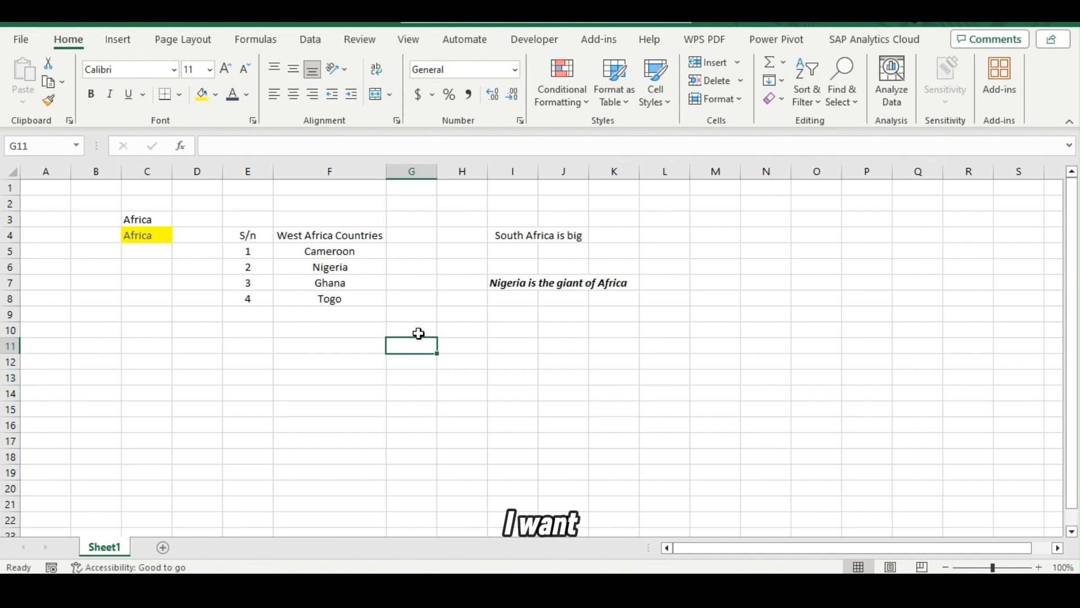
Enter the column header "% in Population" in cell G4, beside West Africa Countries.
{"action": "left_click", "coordinate": [411, 239]}
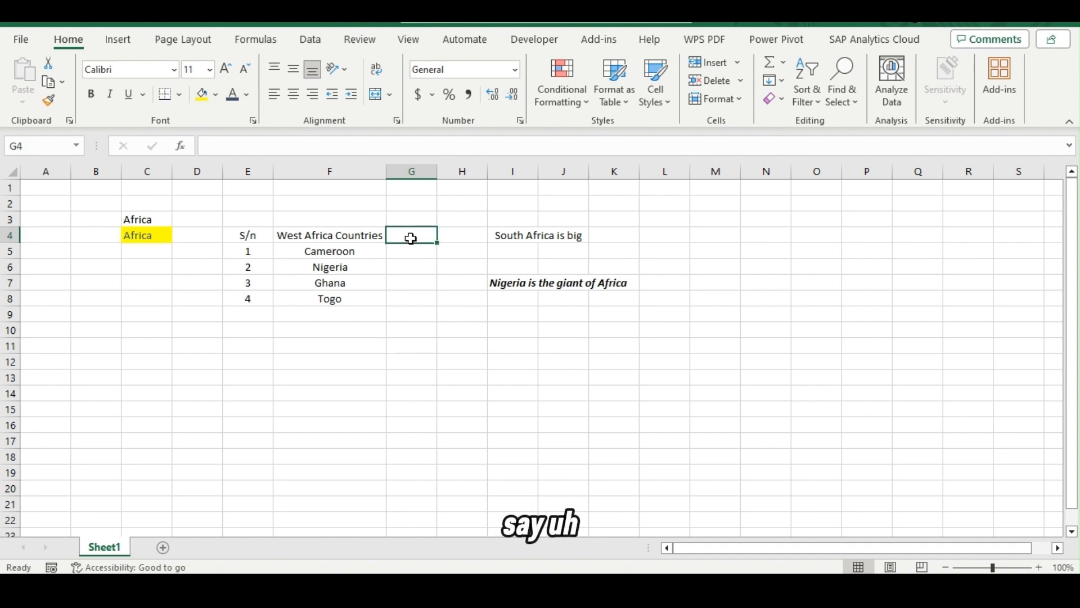
{"action": "type", "text": "POp"}
{"action": "key", "text": "BackSpace"}
{"action": "key", "text": "BackSpace"}
{"action": "type", "text": "p"}
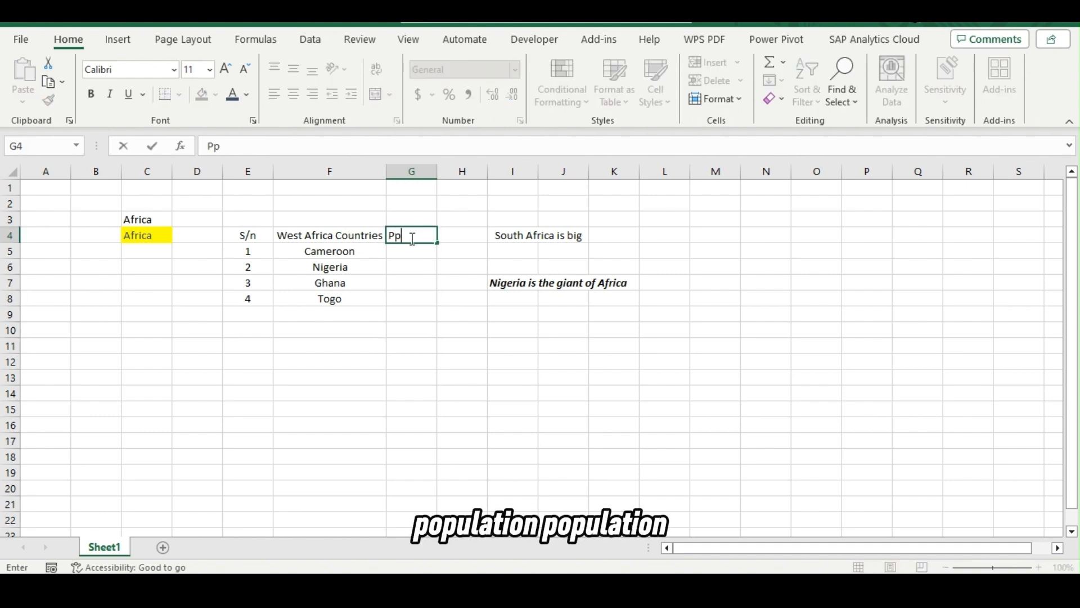
{"action": "key", "text": "BackSpace"}
{"action": "key", "text": "BackSpace"}
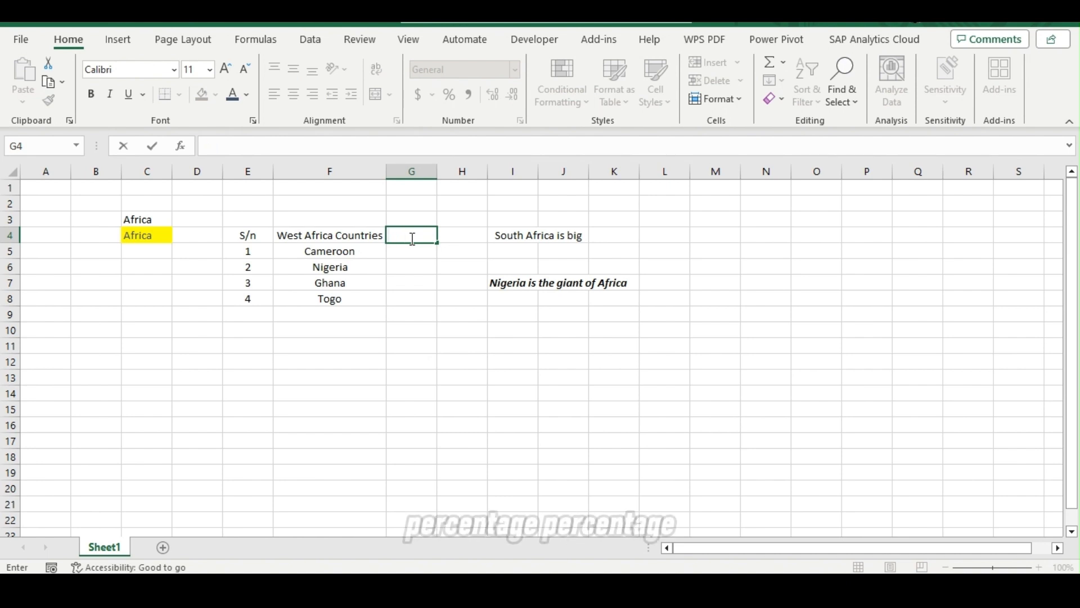
{"action": "type", "text": "%"}
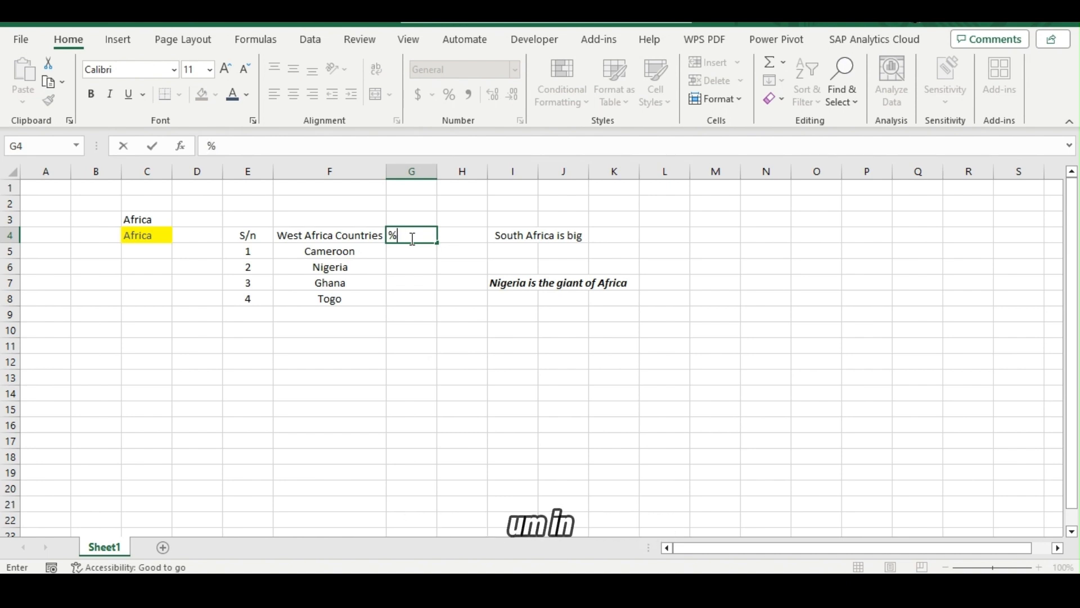
{"action": "type", "text": " in P"}
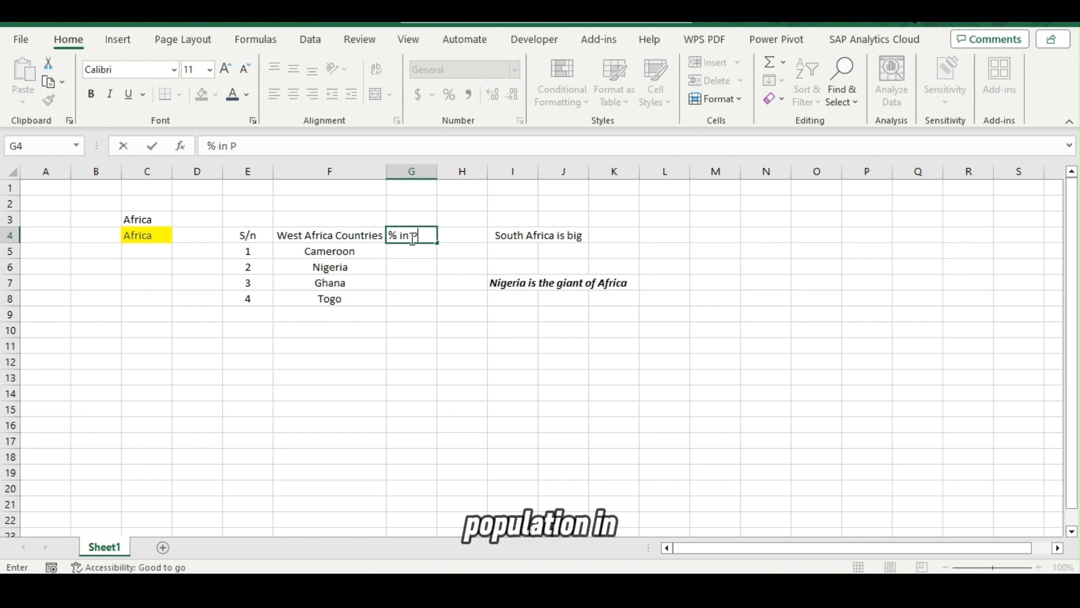
{"action": "type", "text": "Opulation"}
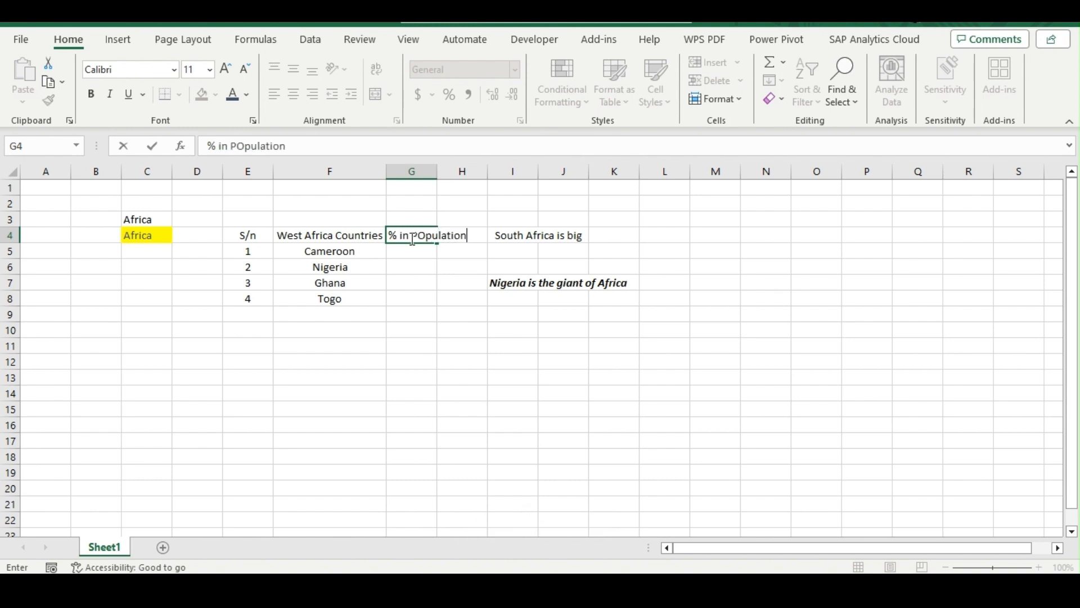
{"action": "key", "text": "Return"}
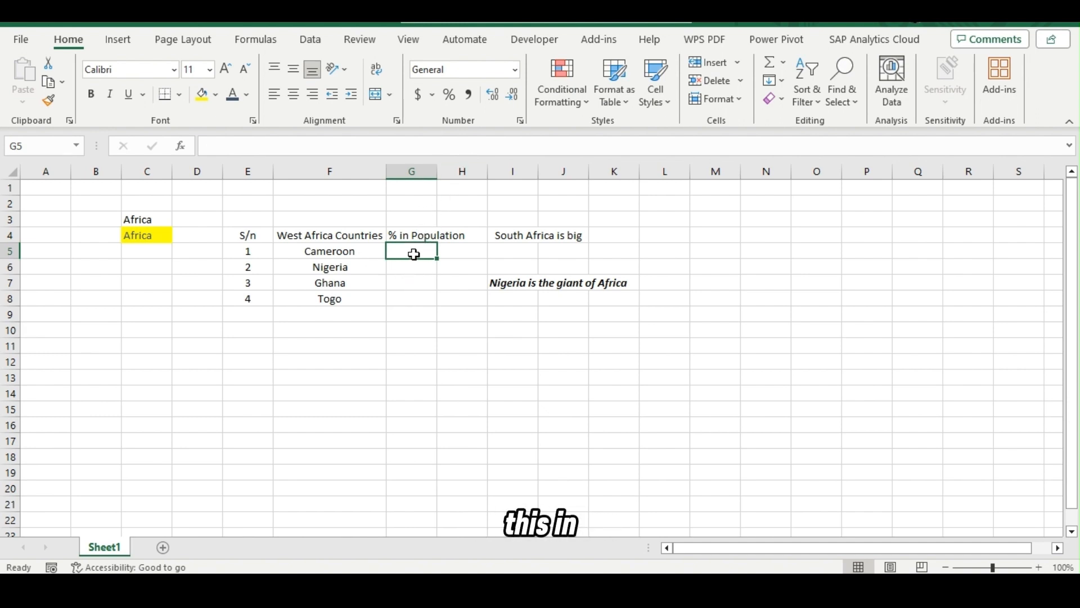
Apply the percentage number format to cells G5:G8.
{"action": "key", "text": "shift+Down"}
{"action": "key", "text": "shift+Down"}
{"action": "key", "text": "shift+Down"}
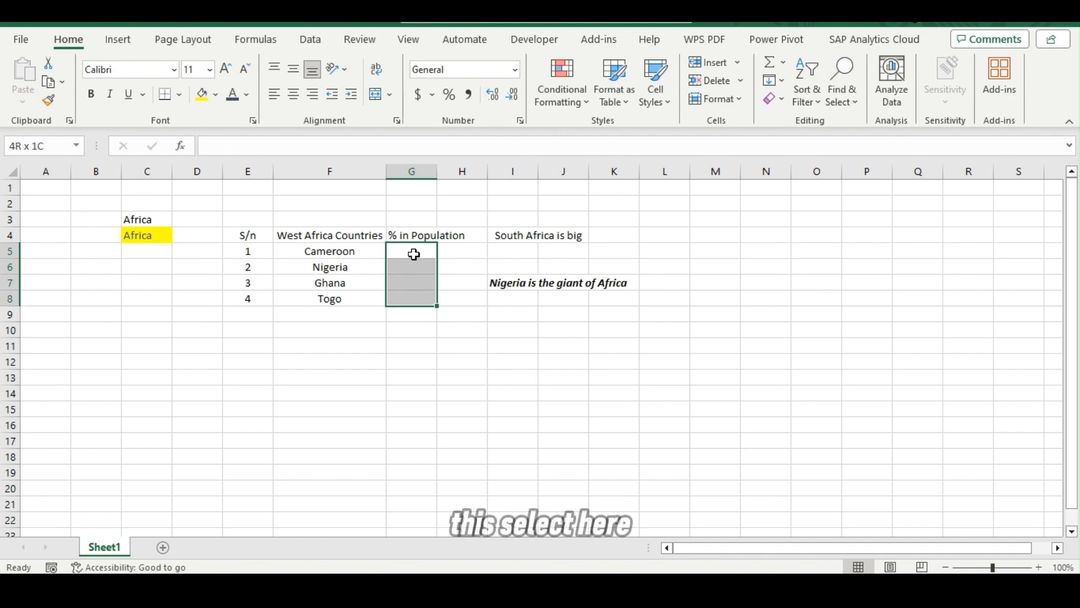
{"action": "left_click", "coordinate": [415, 249]}
{"action": "key", "text": "shift+Down"}
{"action": "key", "text": "shift+Down"}
{"action": "key", "text": "shift+Down"}
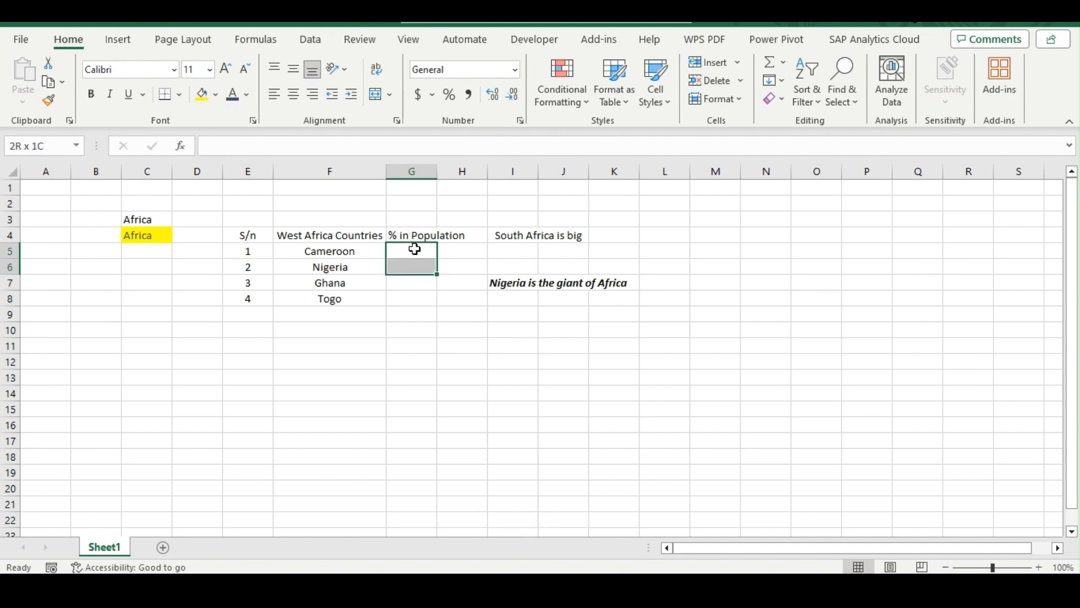
{"action": "left_click", "coordinate": [450, 102]}
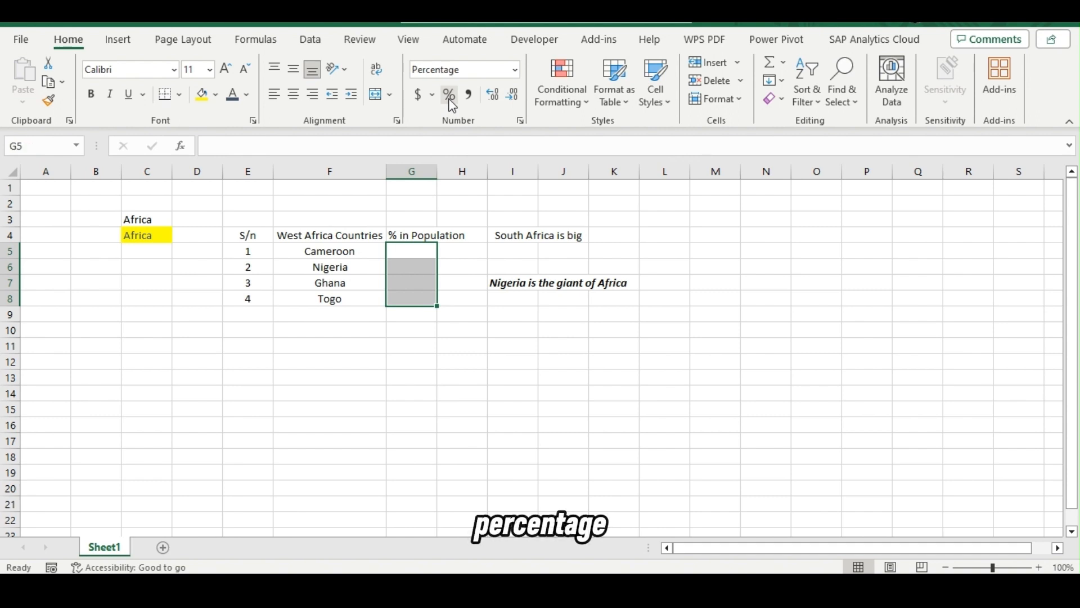
Enter 20%, 40%, 30% and 21% in cells G5 to G8 for Cameroon, Nigeria, Ghana and Togo.
{"action": "left_click", "coordinate": [409, 254]}
{"action": "type", "text": "20"}
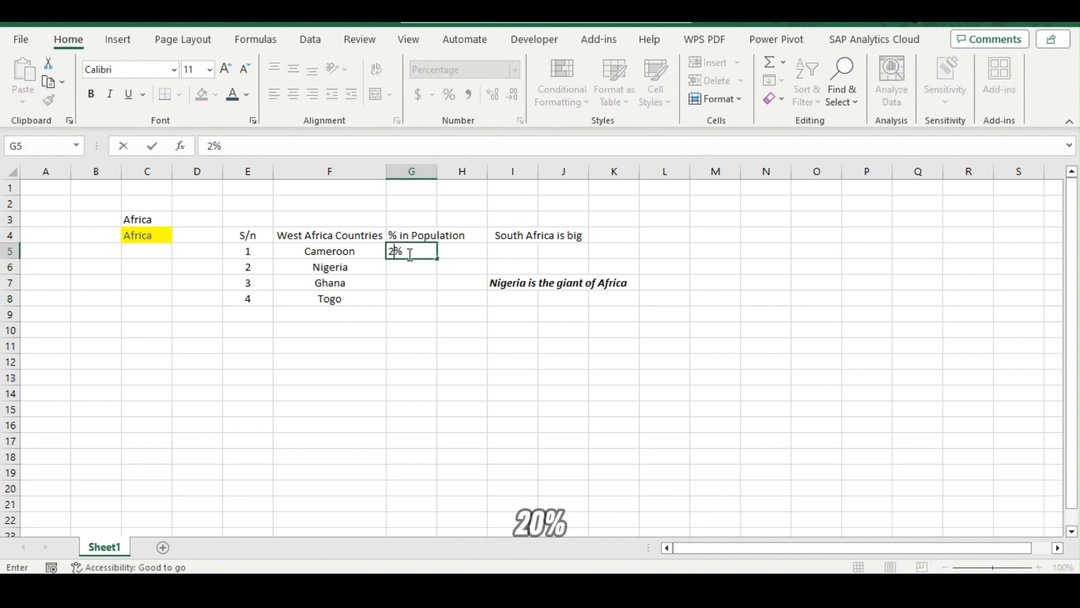
{"action": "key", "text": "Return"}
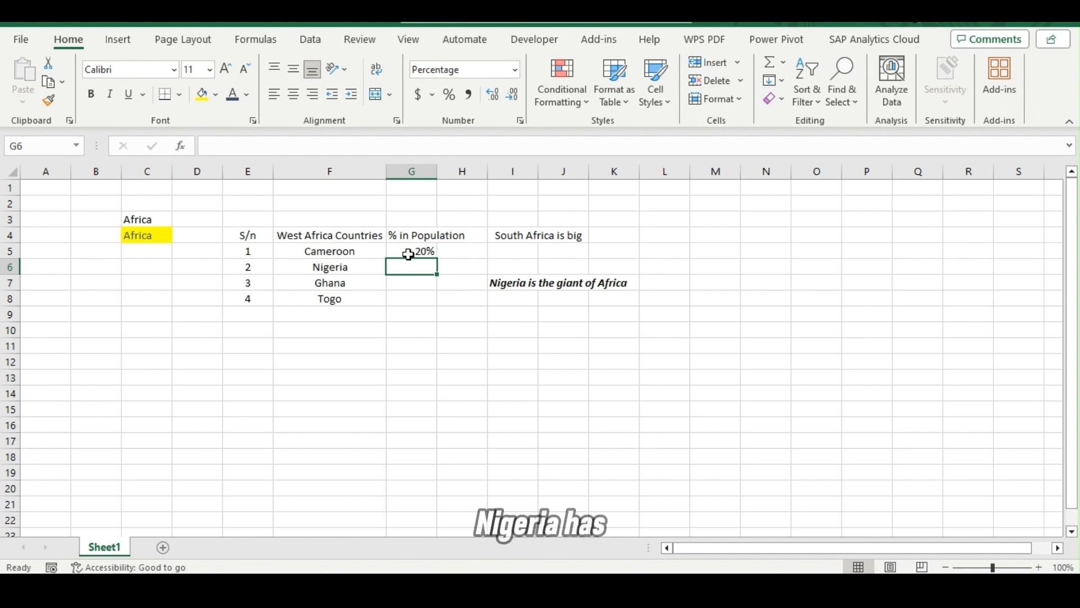
{"action": "type", "text": "40"}
{"action": "key", "text": "Return"}
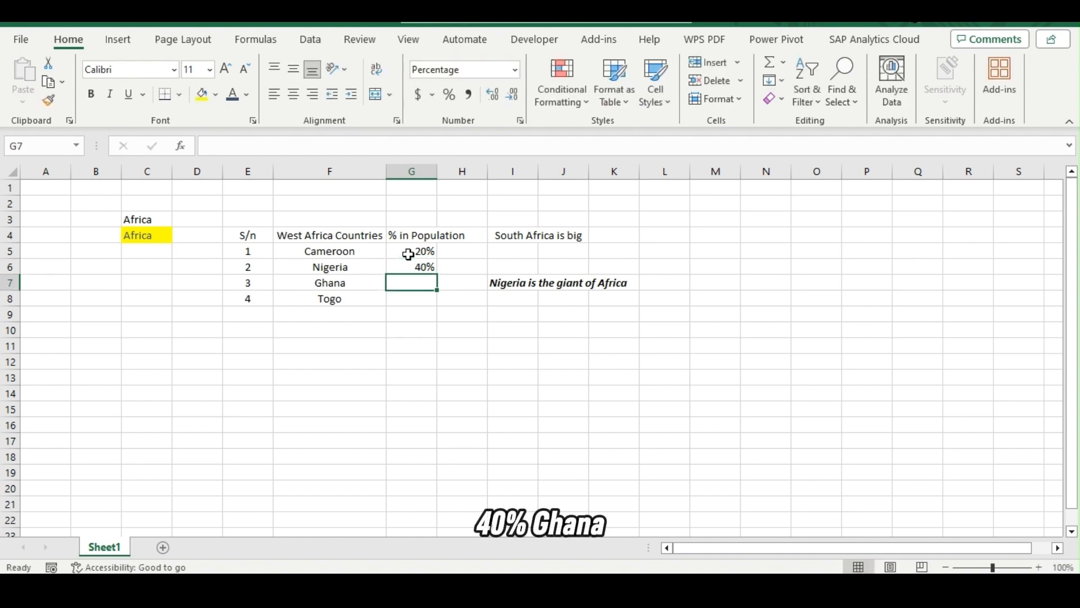
{"action": "type", "text": "30"}
{"action": "key", "text": "Return"}
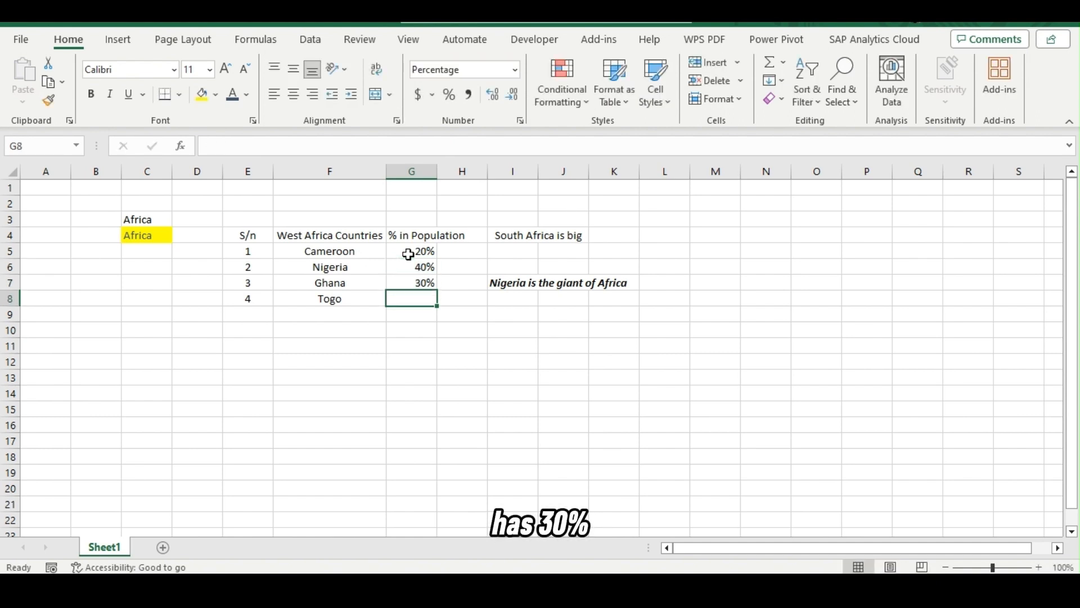
{"action": "type", "text": "21"}
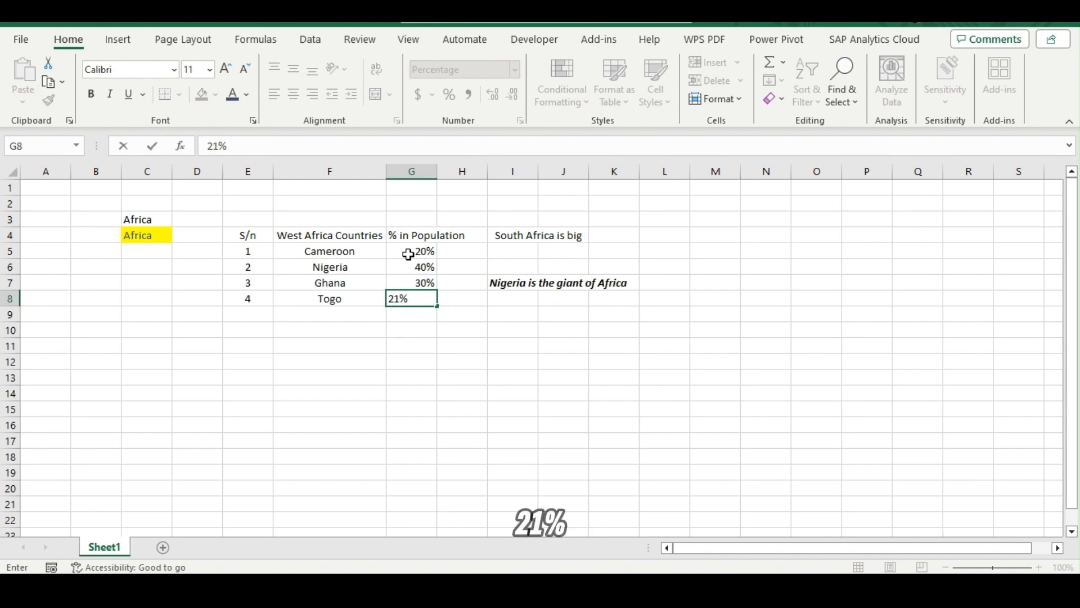
{"action": "key", "text": "Return"}
View the available number formats for cell G5 without choosing one, and select an empty cell.
{"action": "left_click", "coordinate": [409, 255]}
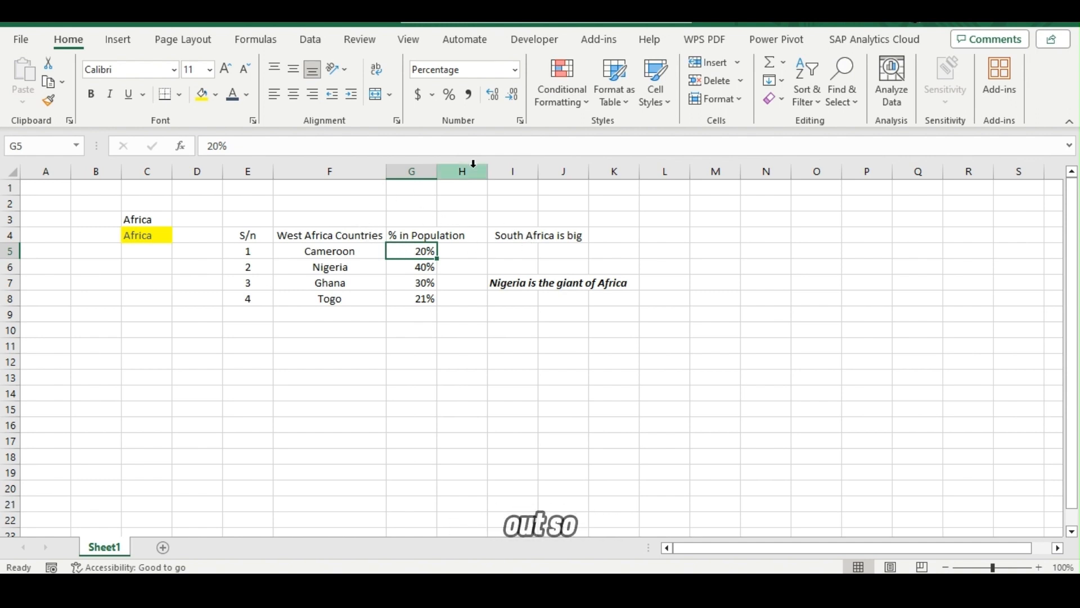
{"action": "left_click", "coordinate": [511, 76]}
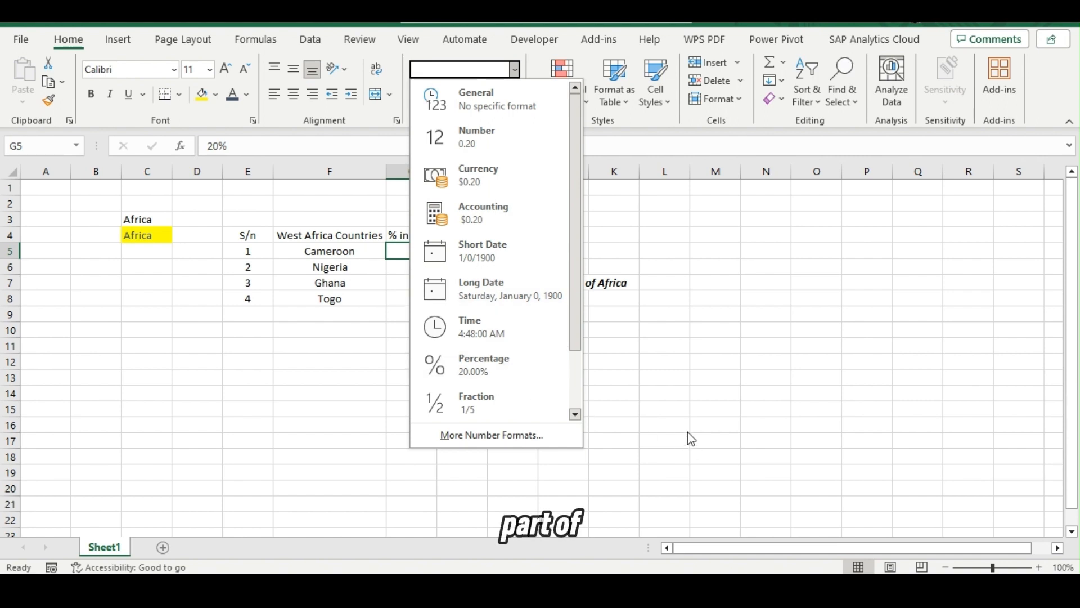
{"action": "left_click", "coordinate": [677, 340]}
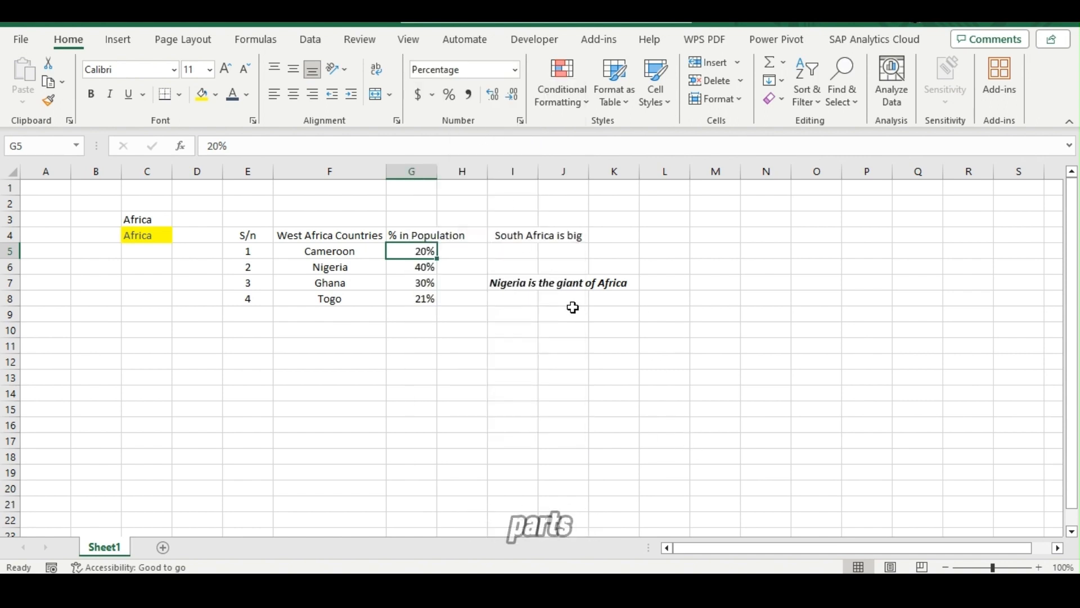
{"action": "left_click", "coordinate": [594, 355]}
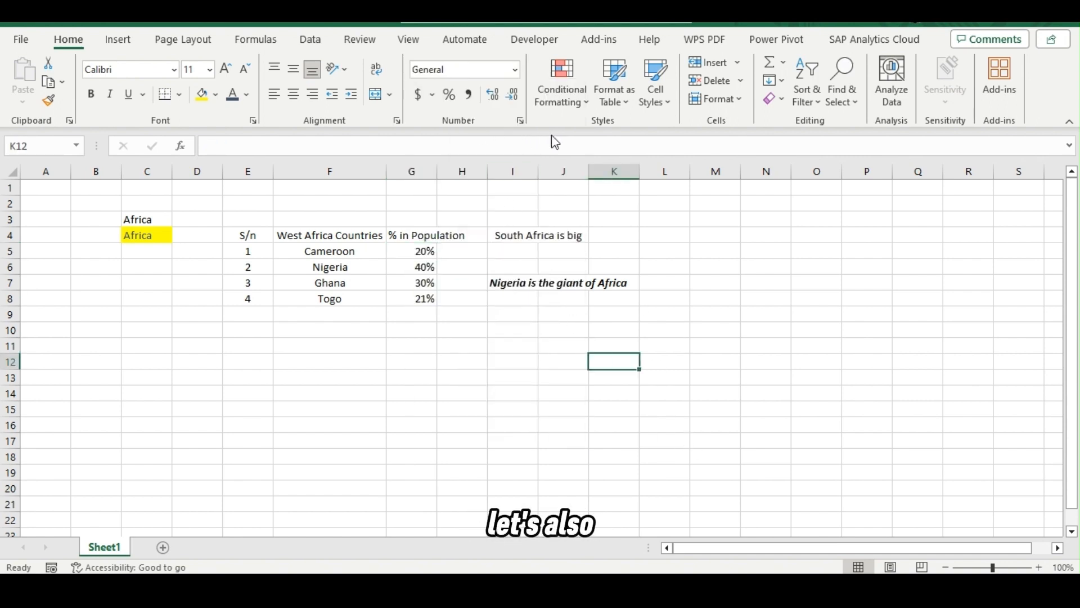
View the Highlight Cells Rules available for conditional formatting without choosing one, and select the empty cell F9 under the country list.
{"action": "left_click", "coordinate": [569, 105]}
{"action": "mouse_move", "coordinate": [613, 142]}
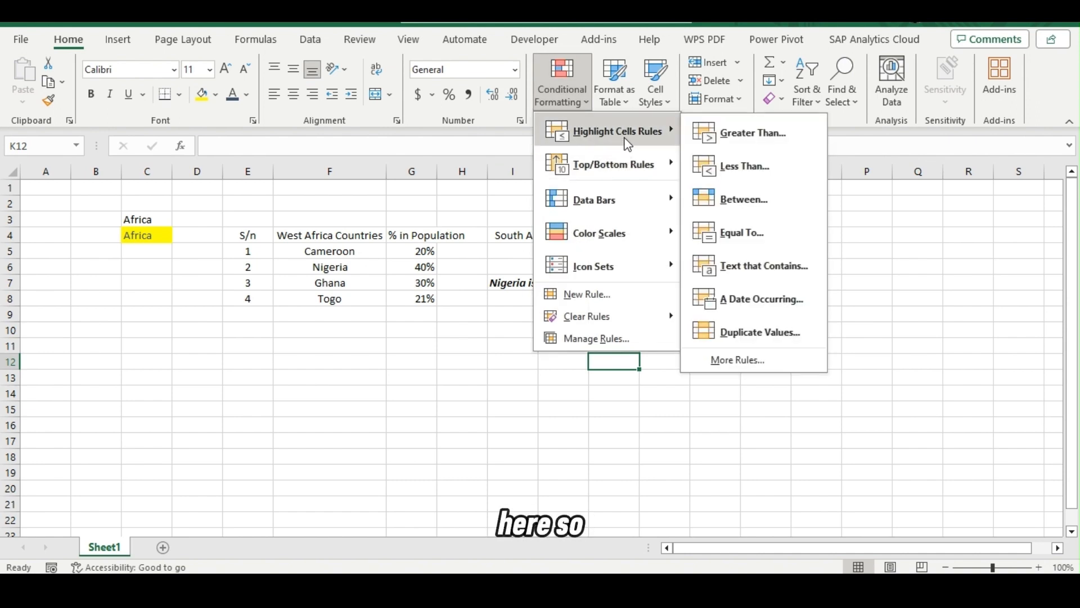
{"action": "left_click", "coordinate": [363, 309]}
{"action": "left_click", "coordinate": [340, 315]}
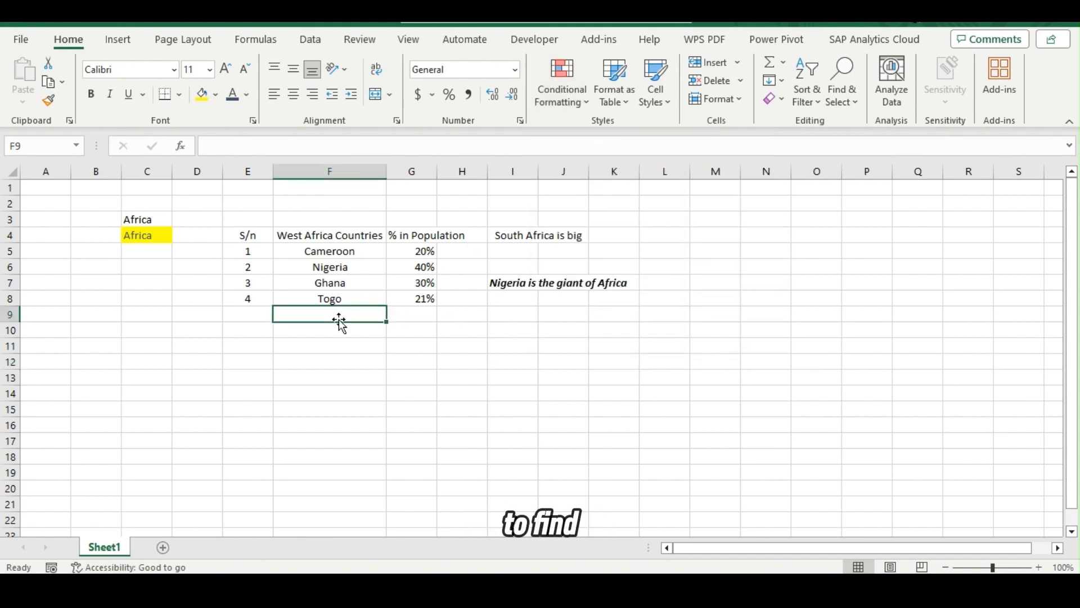
{"action": "left_click", "coordinate": [357, 173]}
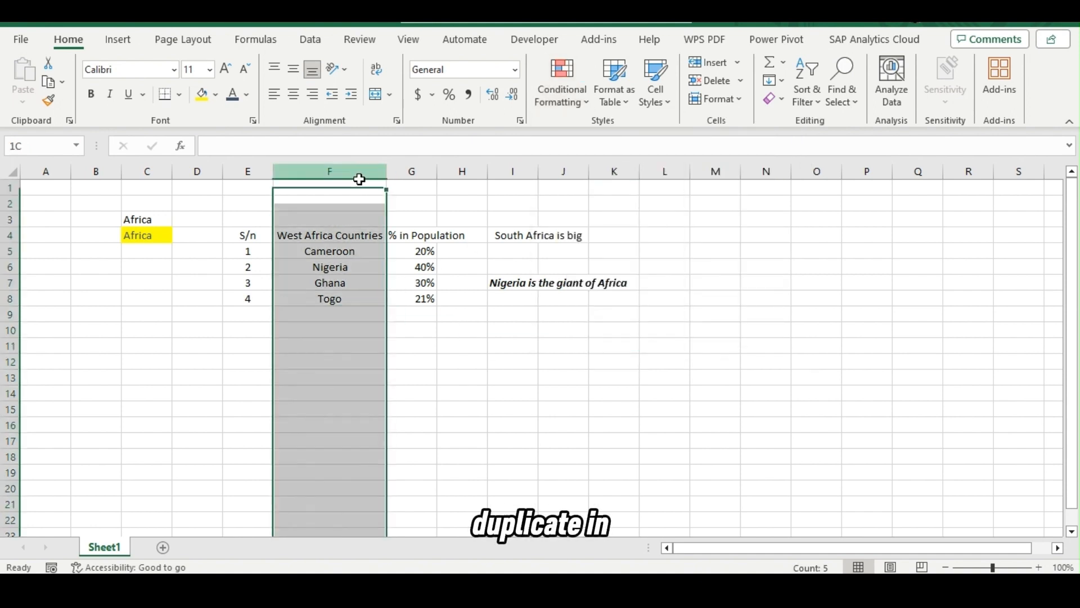
{"action": "left_click", "coordinate": [334, 317]}
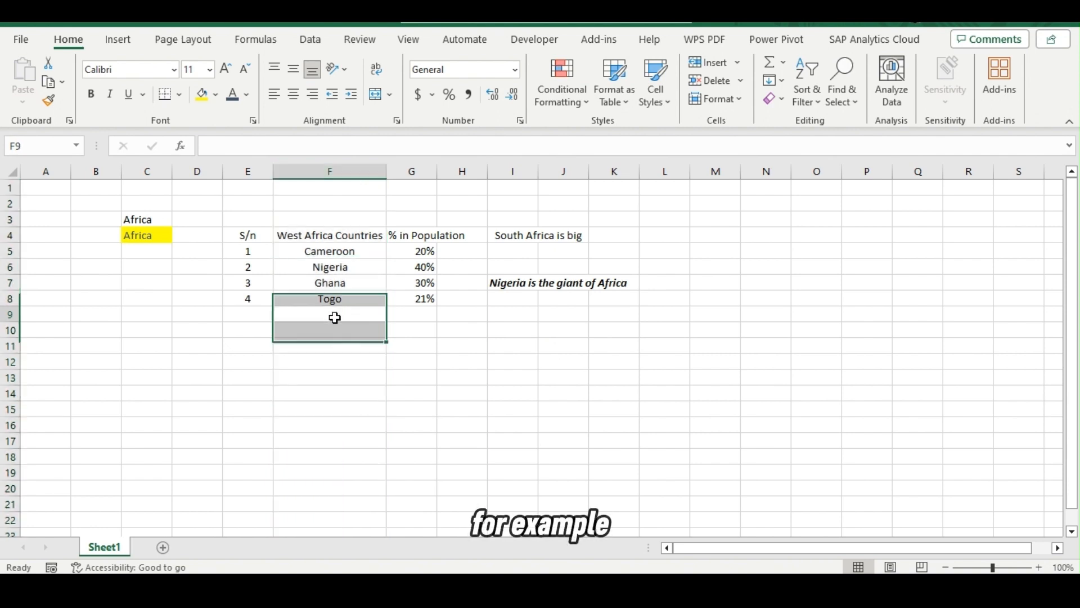
Copy Nigeria from cell F6 into the empty cell F9 below Togo to create a duplicate country entry.
{"action": "left_click", "coordinate": [332, 268]}
{"action": "key", "text": "ctrl+c"}
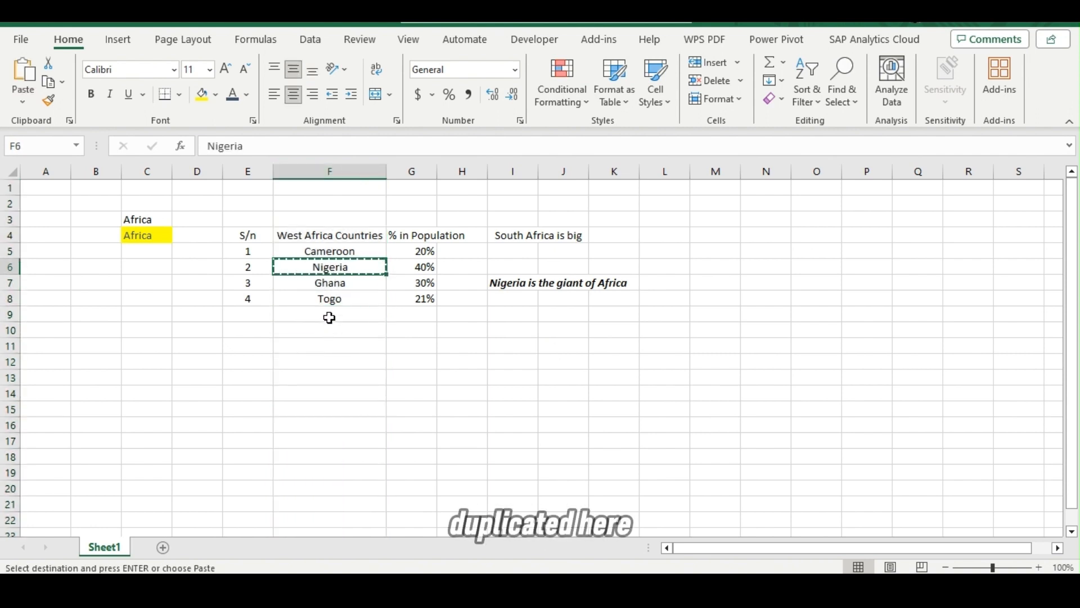
{"action": "left_click", "coordinate": [329, 318]}
{"action": "key", "text": "ctrl+v"}
{"action": "key", "text": "Escape"}
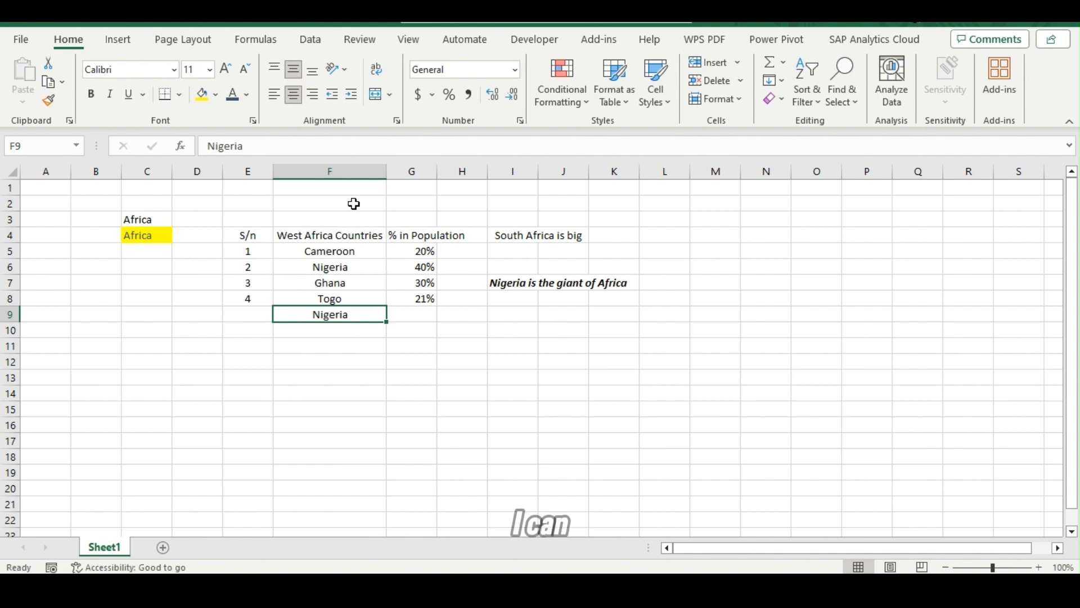
Highlight duplicate values in column F with conditional formatting, using Light Red Fill with Dark Red Text.
{"action": "left_click", "coordinate": [353, 172]}
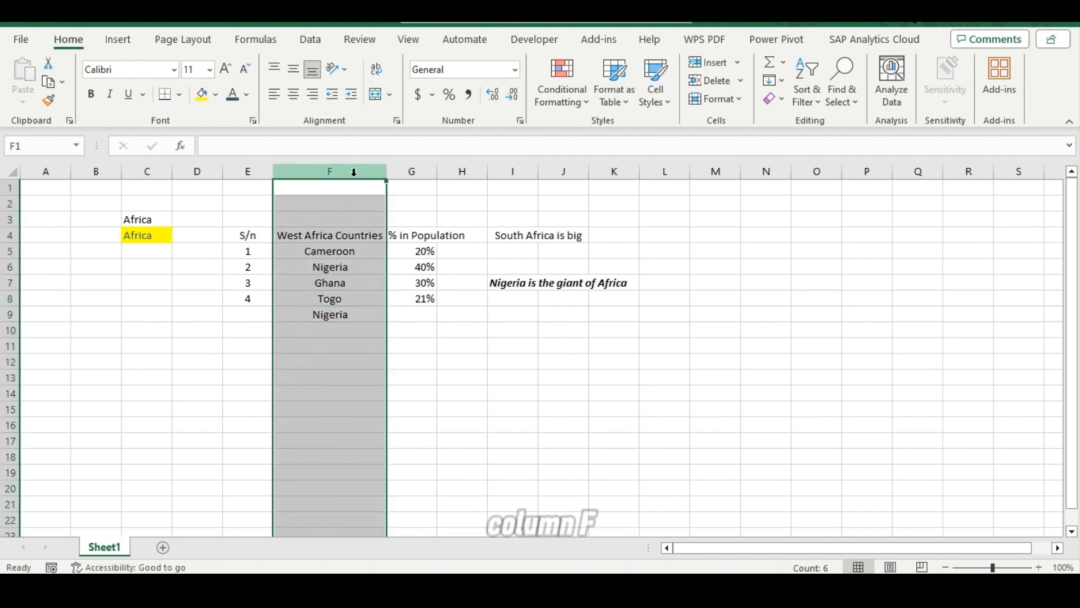
{"action": "left_click", "coordinate": [559, 103]}
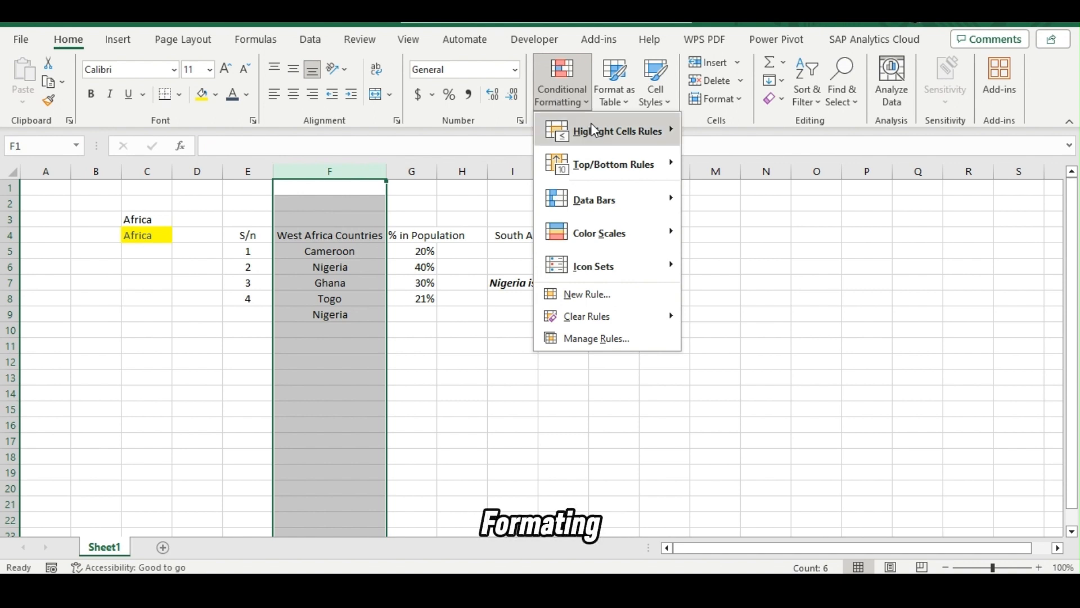
{"action": "mouse_move", "coordinate": [601, 134]}
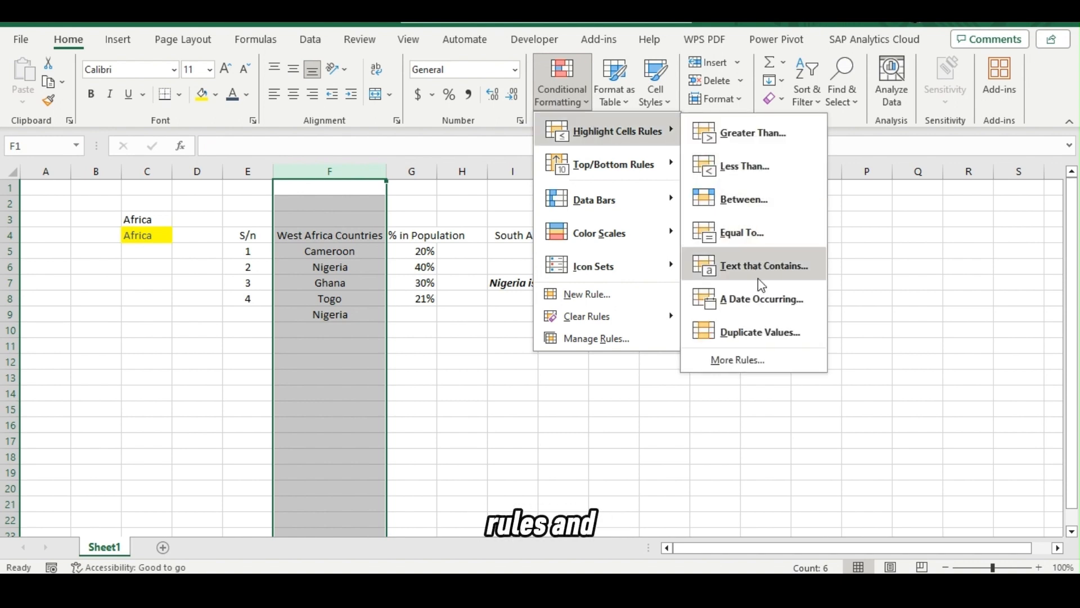
{"action": "left_click", "coordinate": [761, 332]}
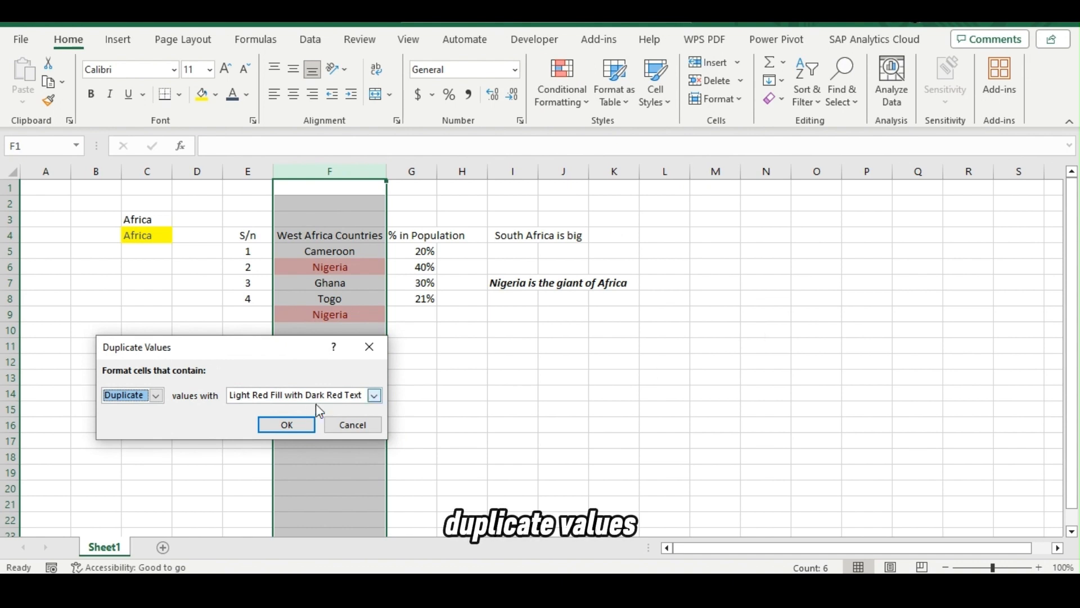
{"action": "left_click", "coordinate": [288, 425]}
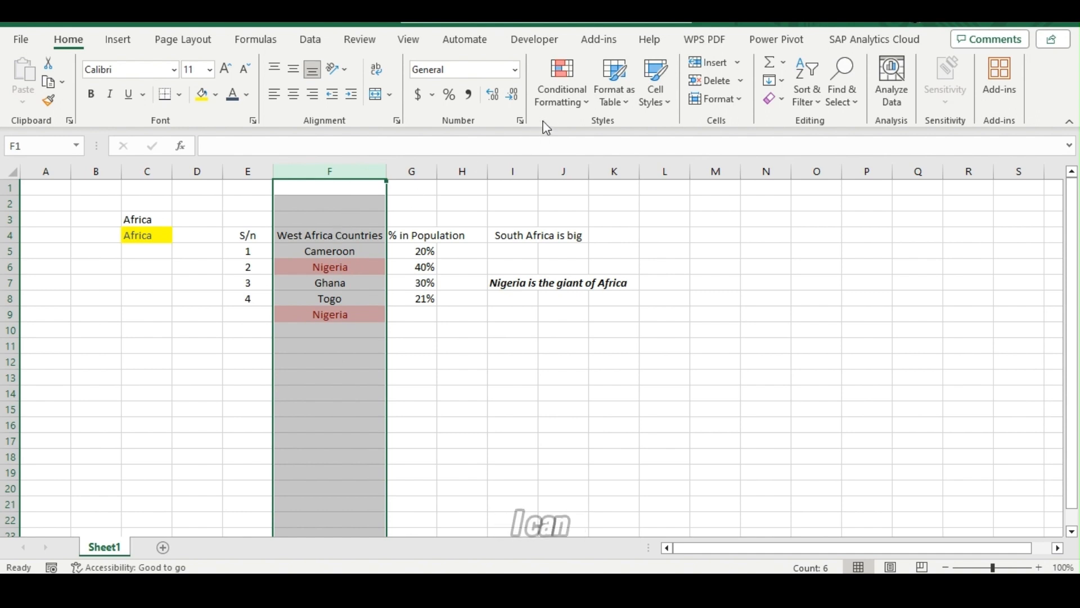
Clear the conditional formatting rules from column F and delete the duplicate Nigeria in cell F9.
{"action": "left_click", "coordinate": [557, 104]}
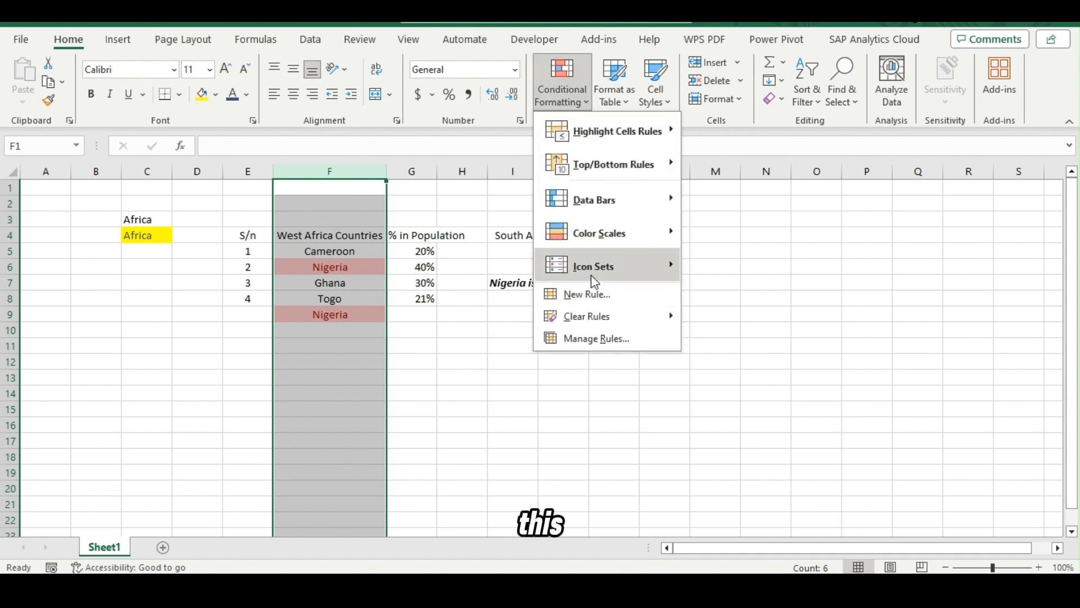
{"action": "mouse_move", "coordinate": [616, 324]}
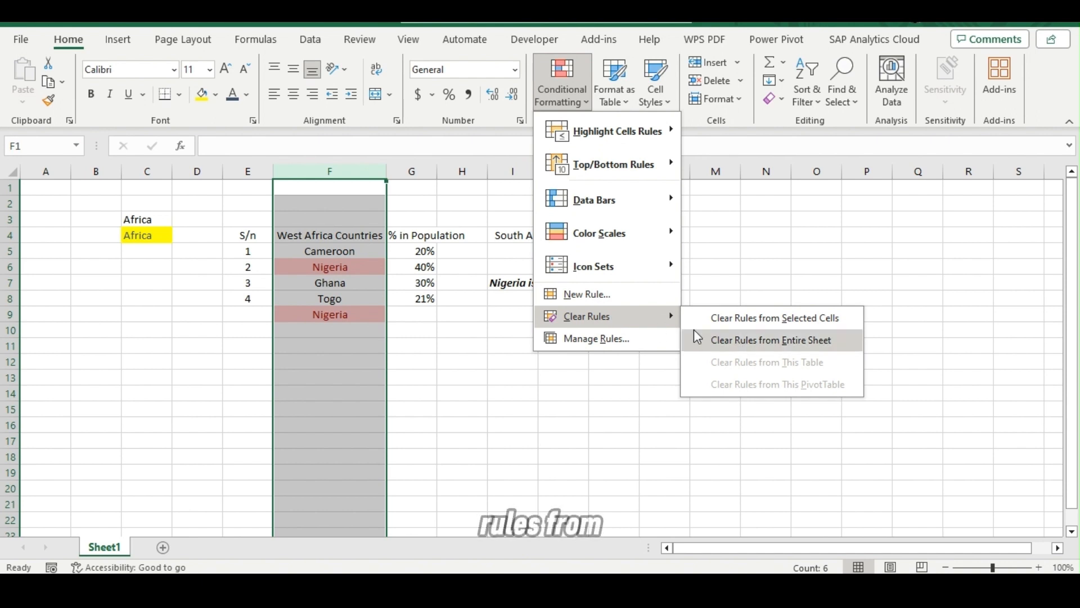
{"action": "left_click", "coordinate": [744, 328]}
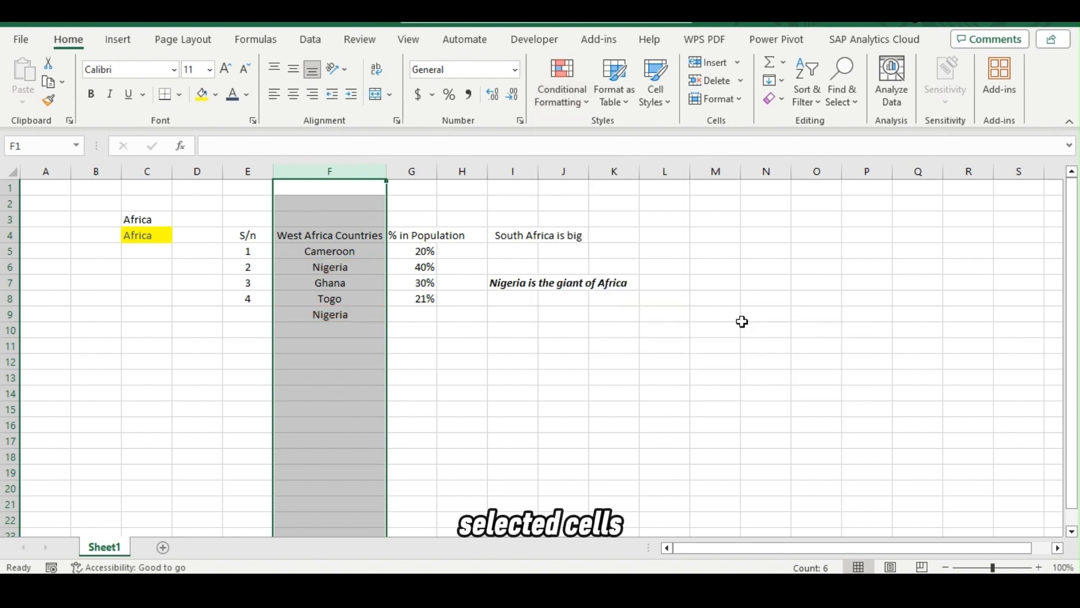
{"action": "left_click", "coordinate": [362, 317]}
{"action": "key", "text": "Delete"}
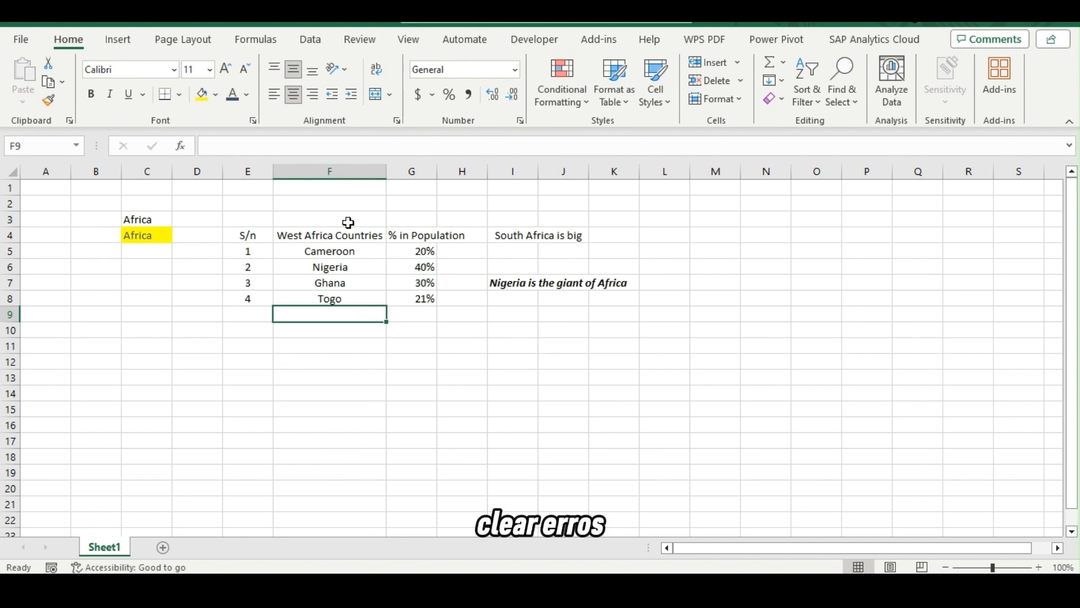
Review the Highlight Cells Rules options for column F without applying one, and select the empty cell G10.
{"action": "left_click", "coordinate": [340, 170]}
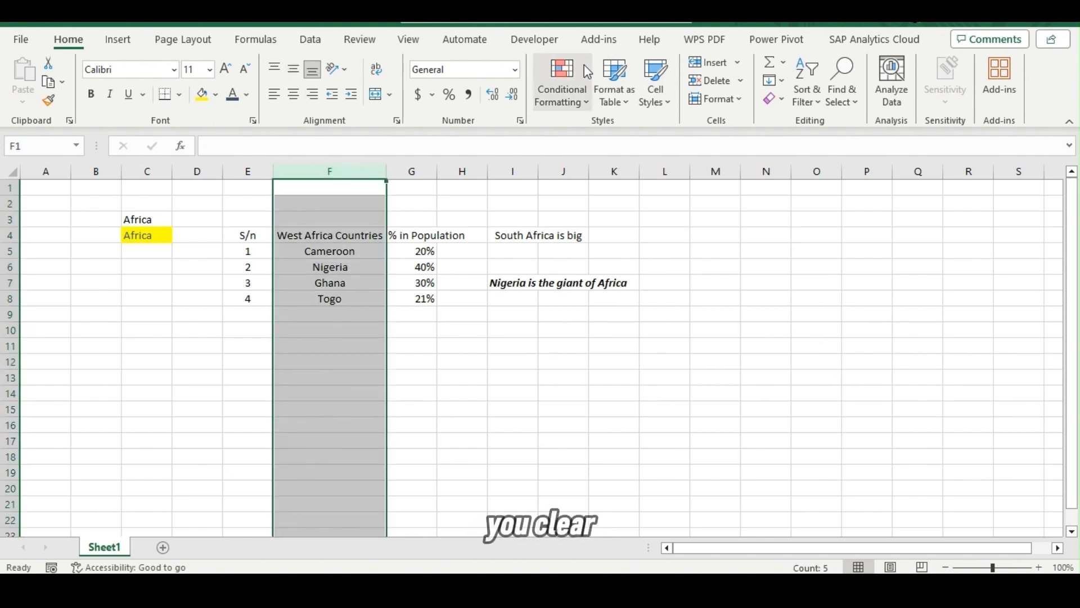
{"action": "left_click", "coordinate": [577, 90]}
{"action": "mouse_move", "coordinate": [597, 133]}
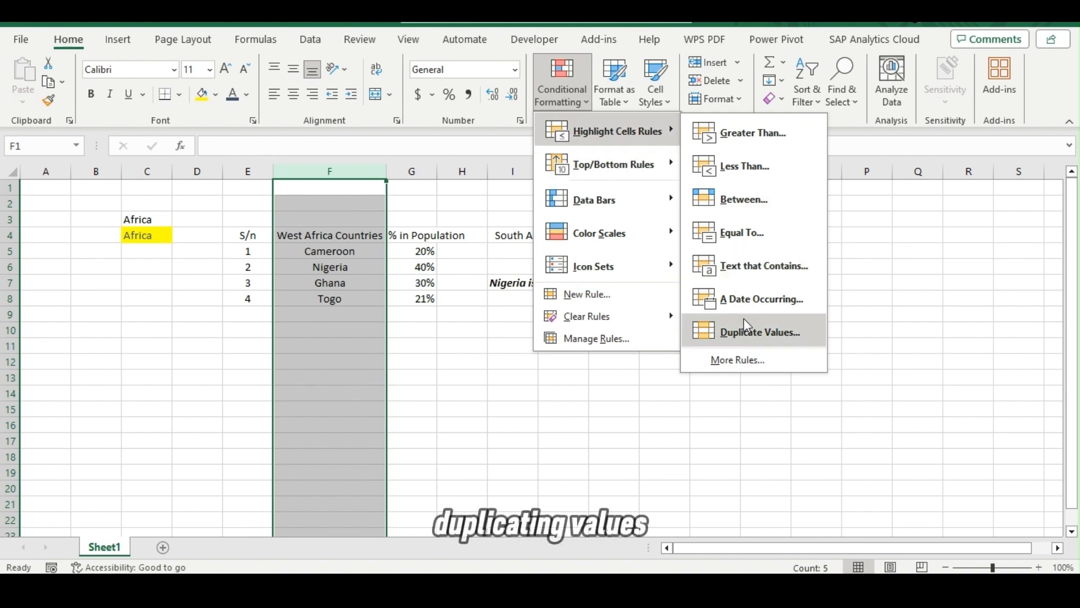
{"action": "mouse_move", "coordinate": [649, 128]}
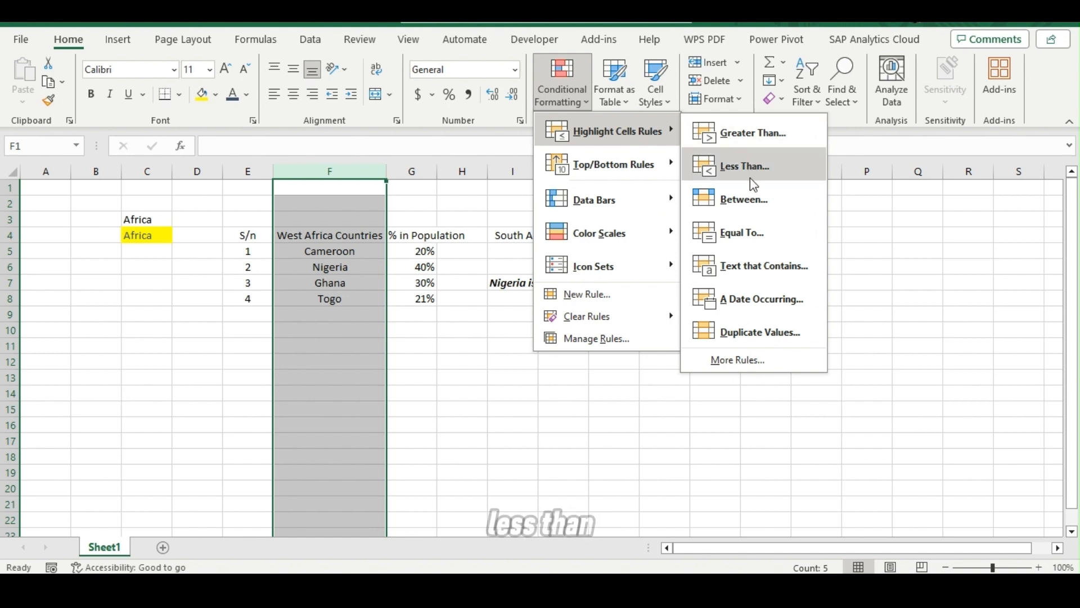
{"action": "left_click", "coordinate": [418, 332]}
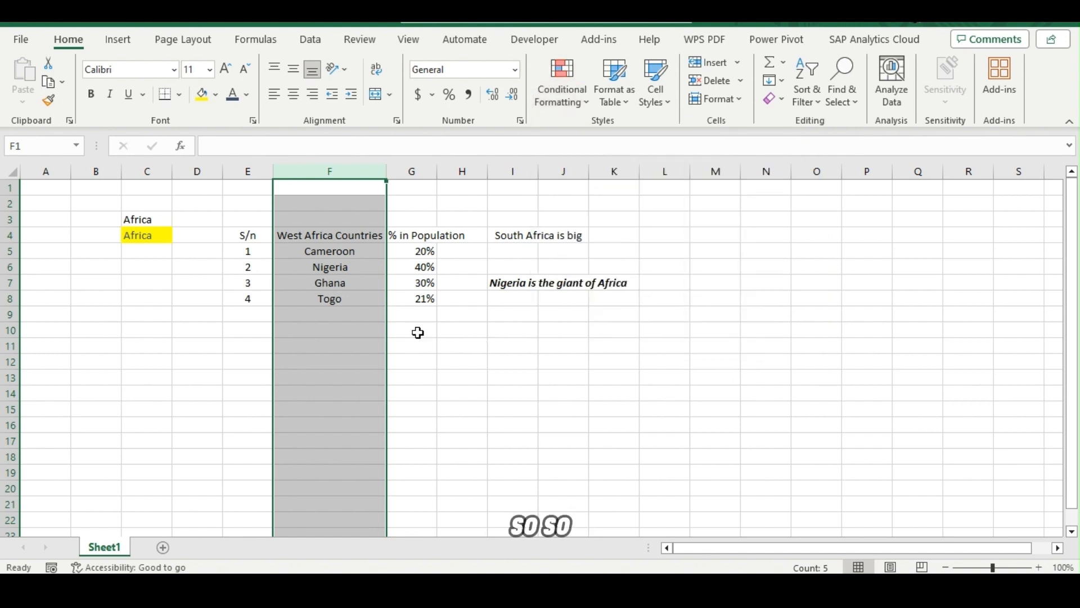
{"action": "left_click", "coordinate": [418, 332]}
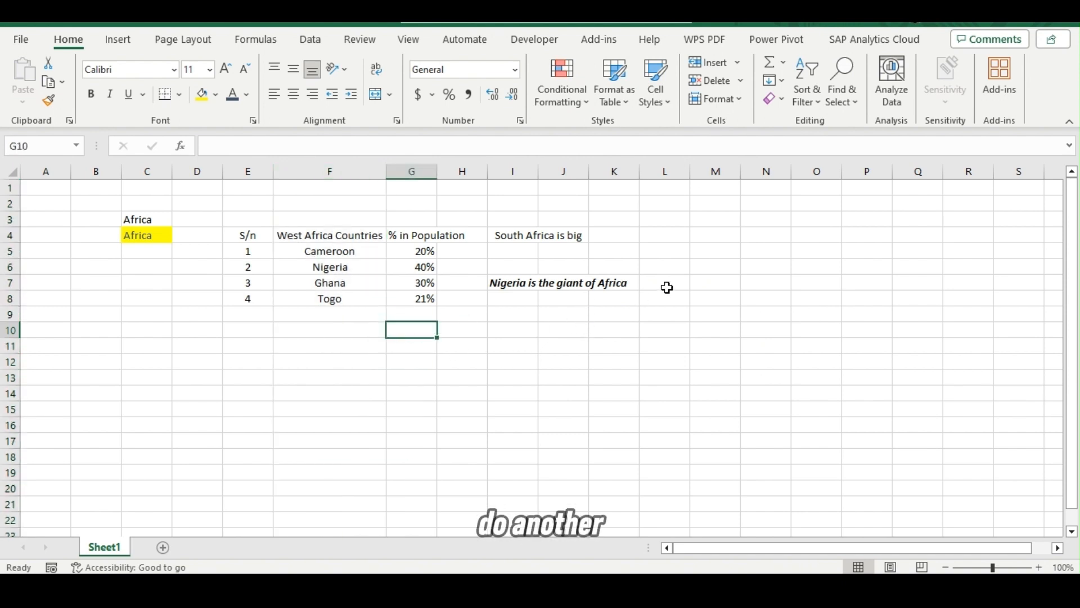
Enter the header "No." in cell M3 and the number 1 in cell M4 below it.
{"action": "left_click", "coordinate": [723, 220]}
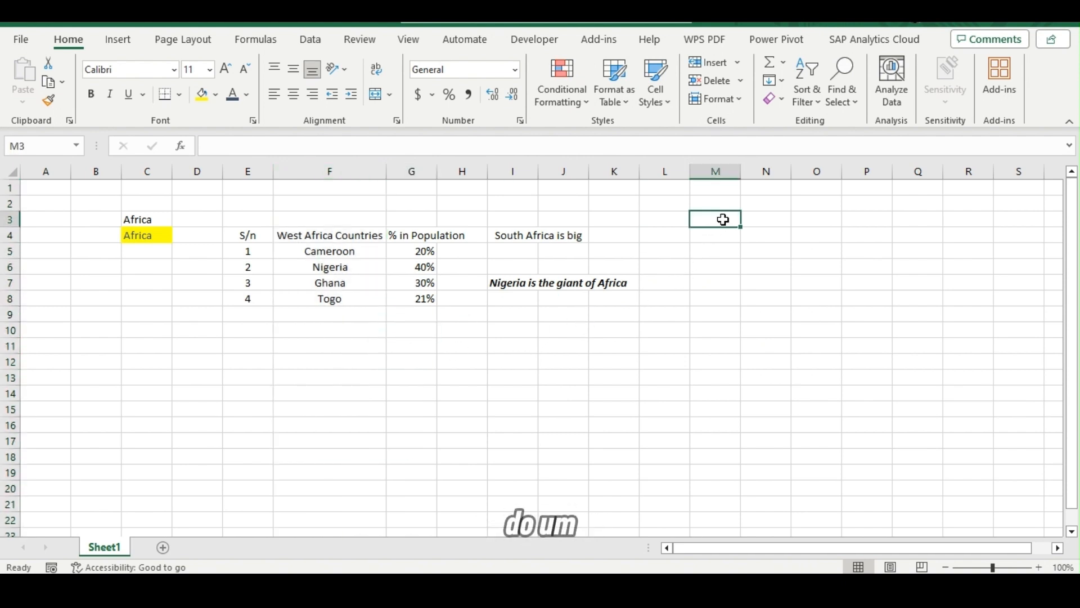
{"action": "type", "text": "No."}
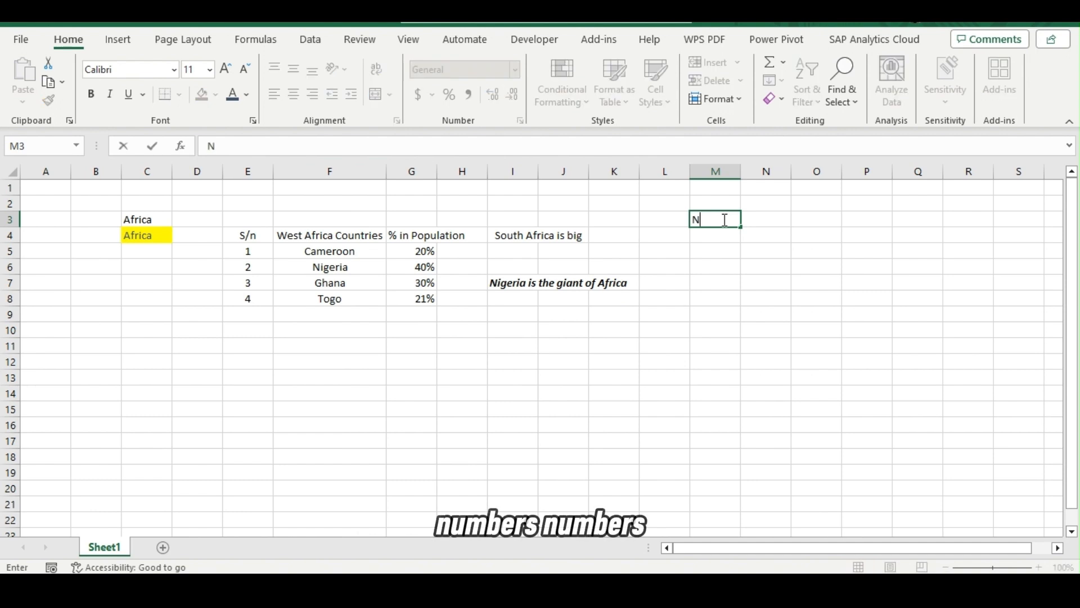
{"action": "key", "text": "Return"}
{"action": "type", "text": "1"}
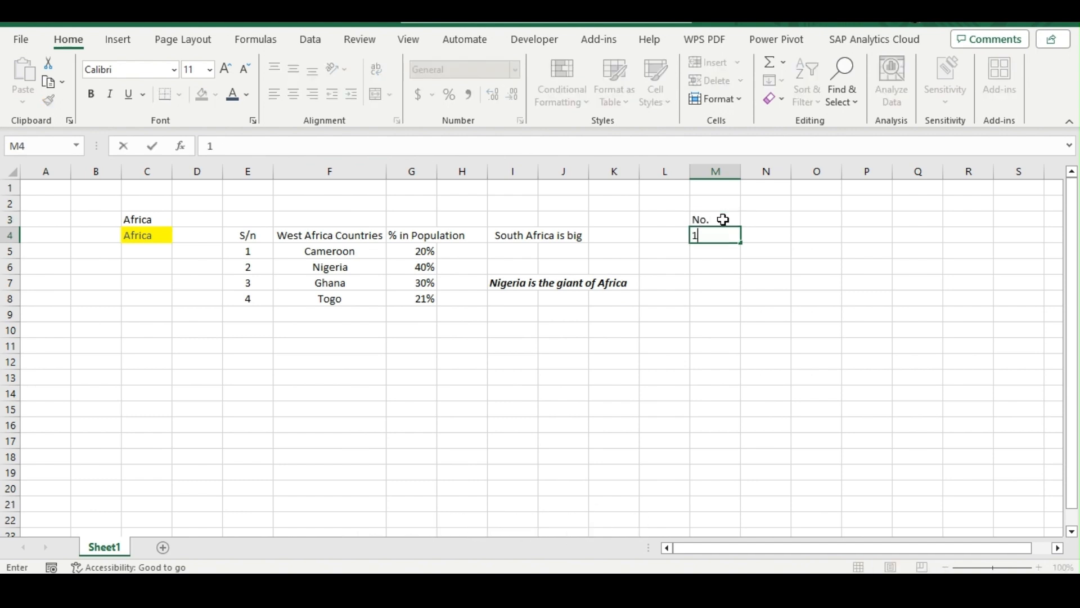
{"action": "key", "text": "Return"}
{"action": "key", "text": "Up"}
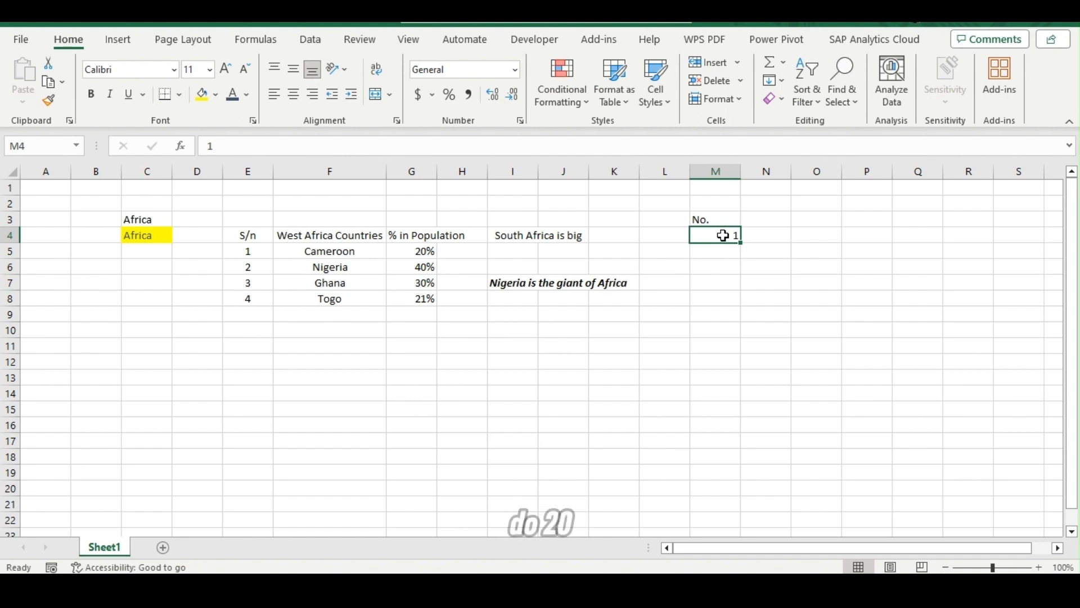
Enter 20, 25 and 30 in cells M4 to M6 and fill the series down to cell M17.
{"action": "type", "text": "20"}
{"action": "key", "text": "Return"}
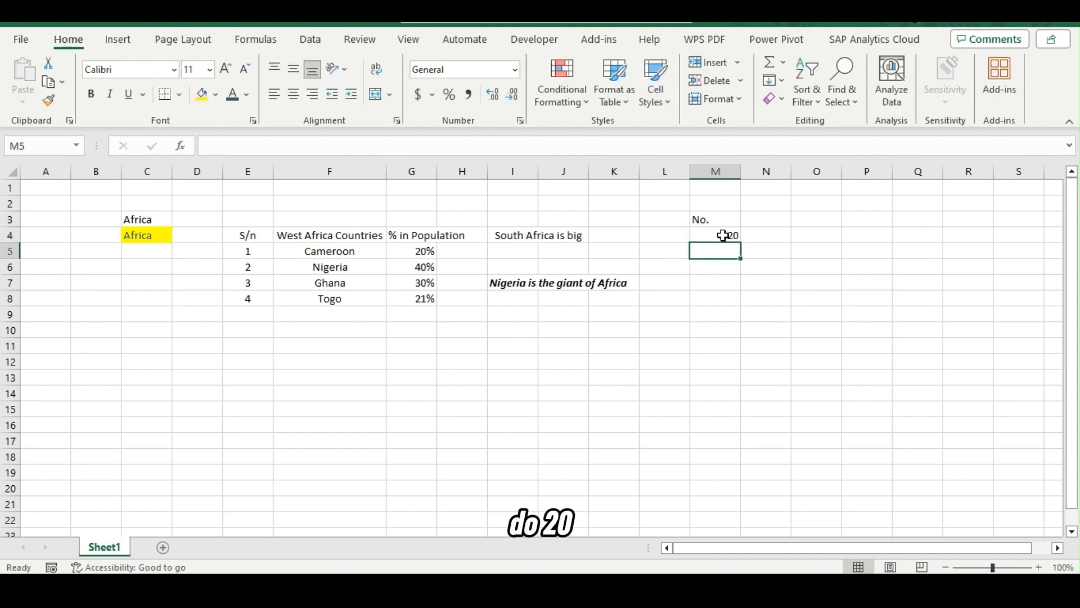
{"action": "type", "text": "25"}
{"action": "key", "text": "Return"}
{"action": "type", "text": "30"}
{"action": "key", "text": "Return"}
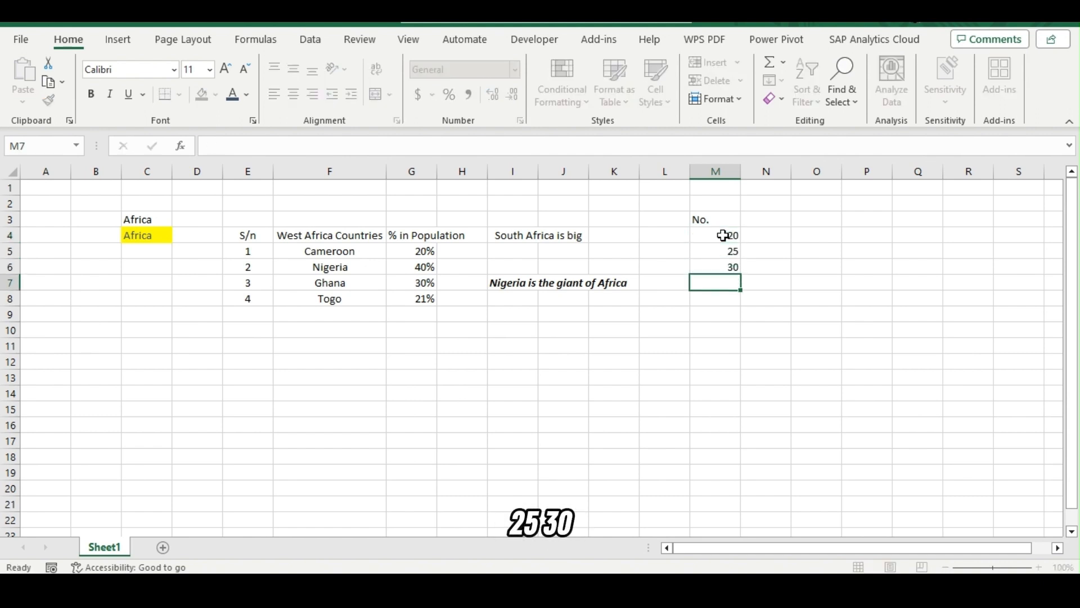
{"action": "left_click_drag", "start_coordinate": [724, 237], "coordinate": [736, 451]}
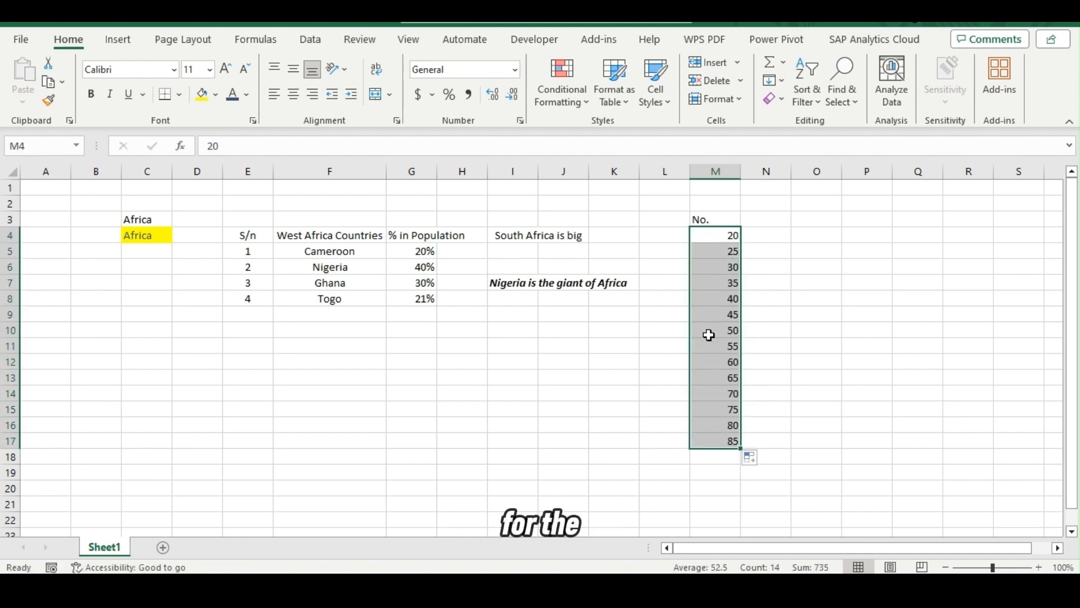
Preview a Greater Than rule with the value 30 on cells M4:M17, and cancel it without applying.
{"action": "left_click", "coordinate": [561, 91]}
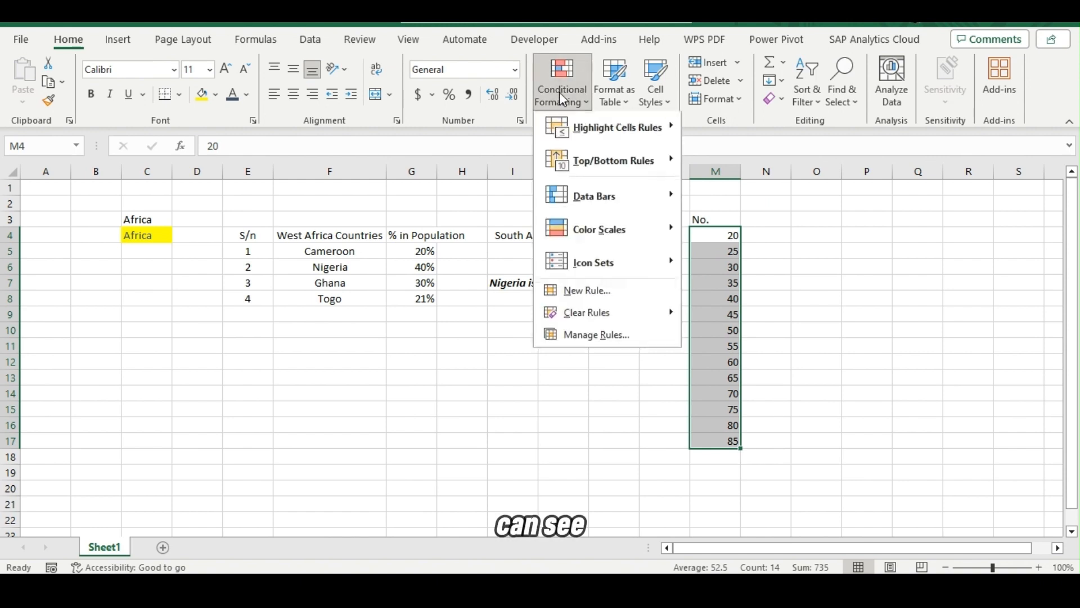
{"action": "mouse_move", "coordinate": [599, 131]}
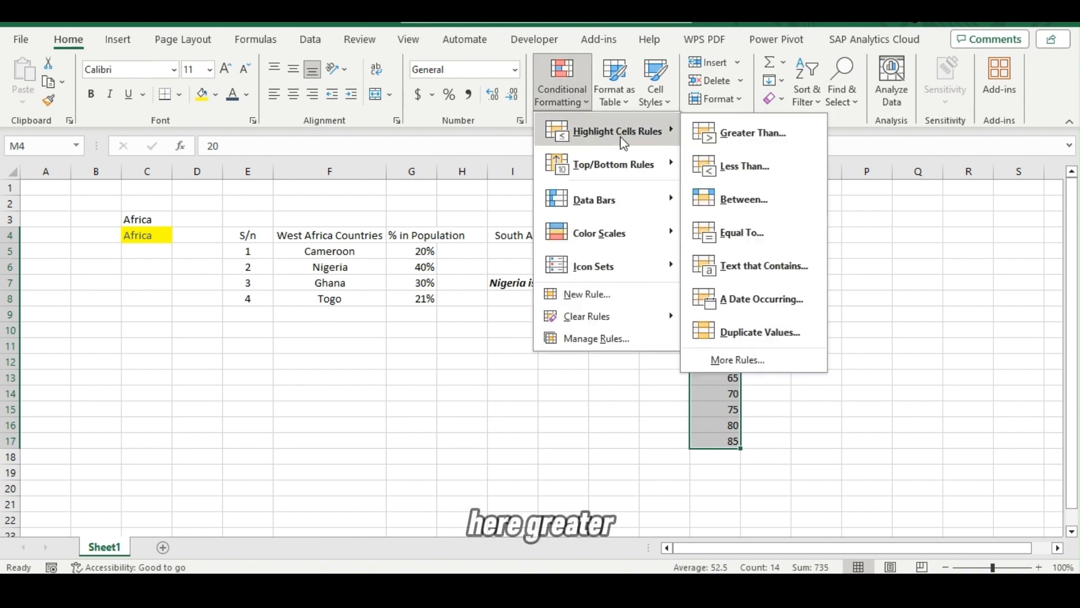
{"action": "left_click", "coordinate": [755, 134]}
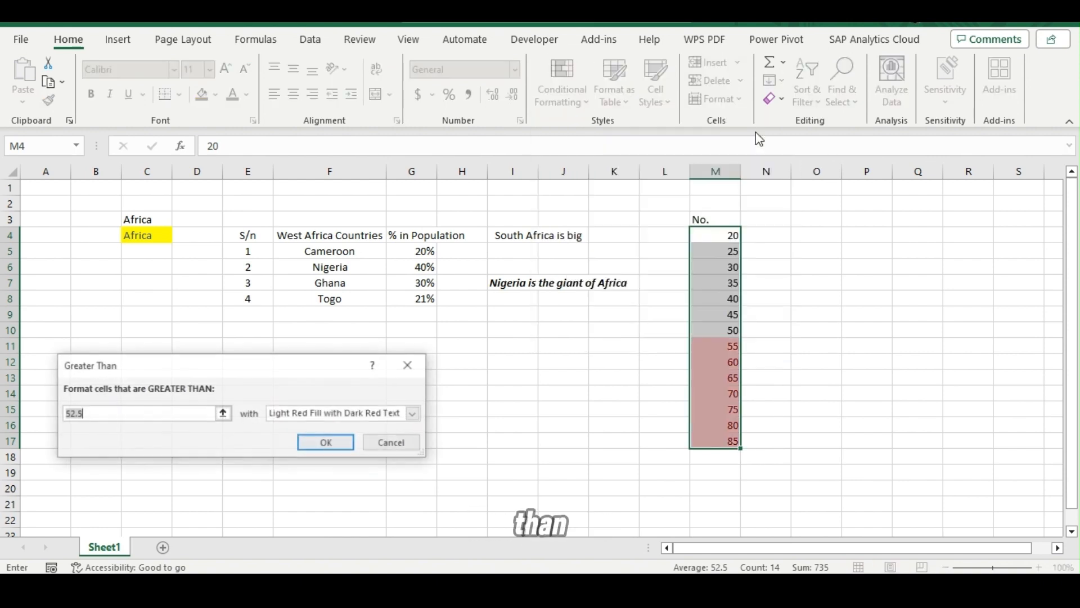
{"action": "left_click", "coordinate": [110, 412]}
{"action": "key", "text": "BackSpace"}
{"action": "key", "text": "BackSpace"}
{"action": "key", "text": "BackSpace"}
{"action": "key", "text": "BackSpace"}
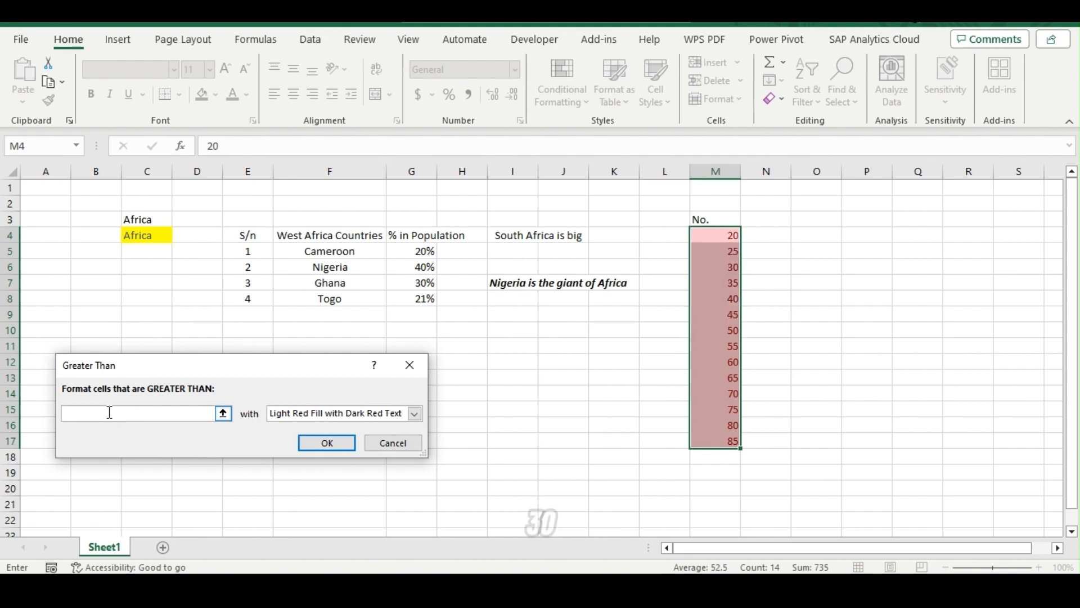
{"action": "type", "text": "30"}
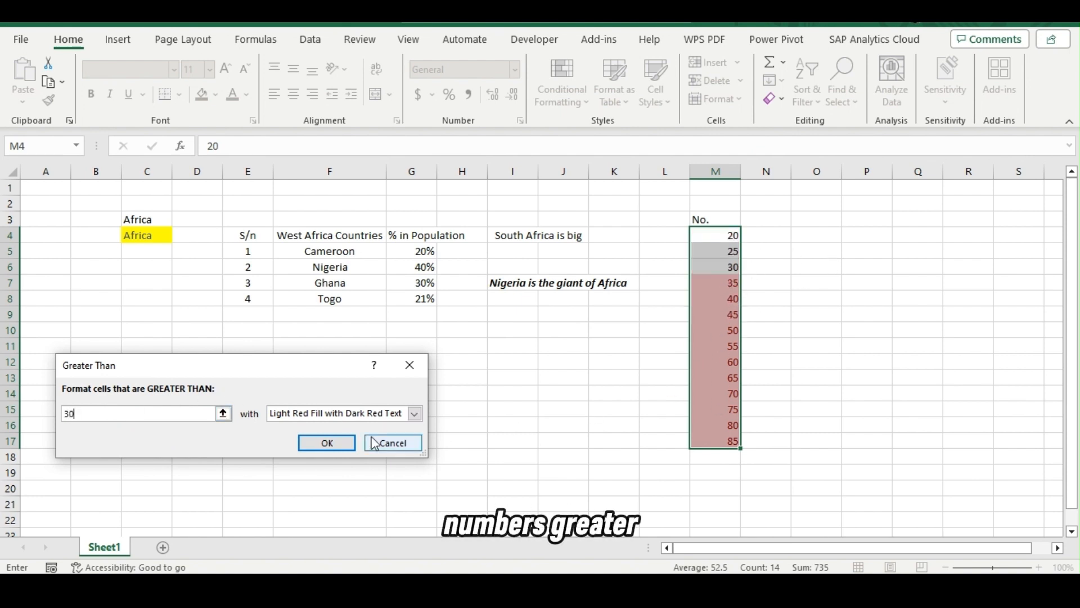
{"action": "left_click", "coordinate": [385, 448]}
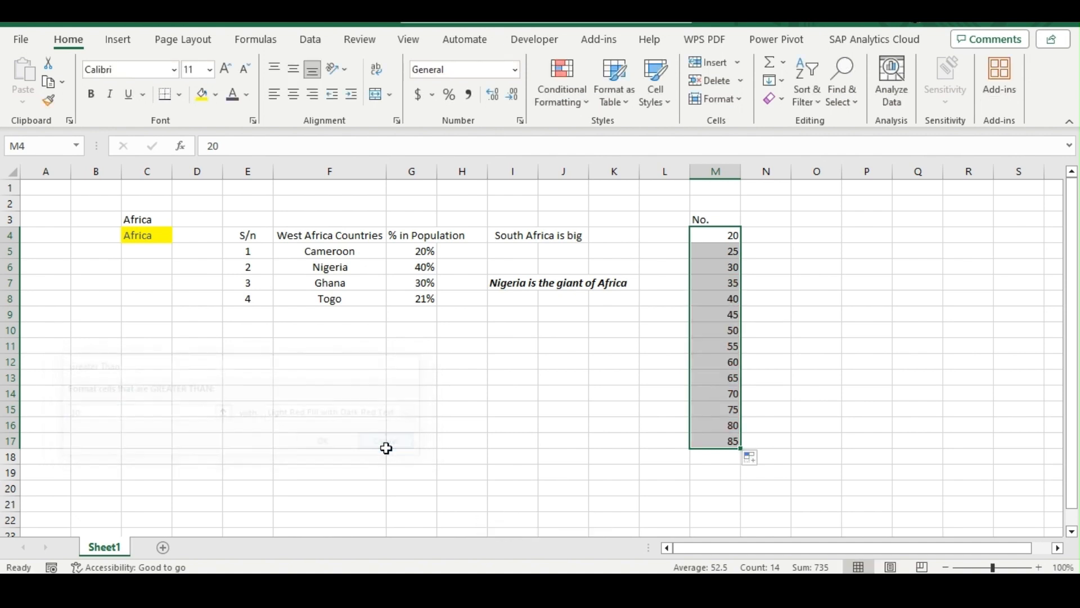
Preview a Less Than rule with the value 50 on cells M4:M17, and cancel it without applying.
{"action": "left_click", "coordinate": [569, 85]}
{"action": "mouse_move", "coordinate": [619, 129]}
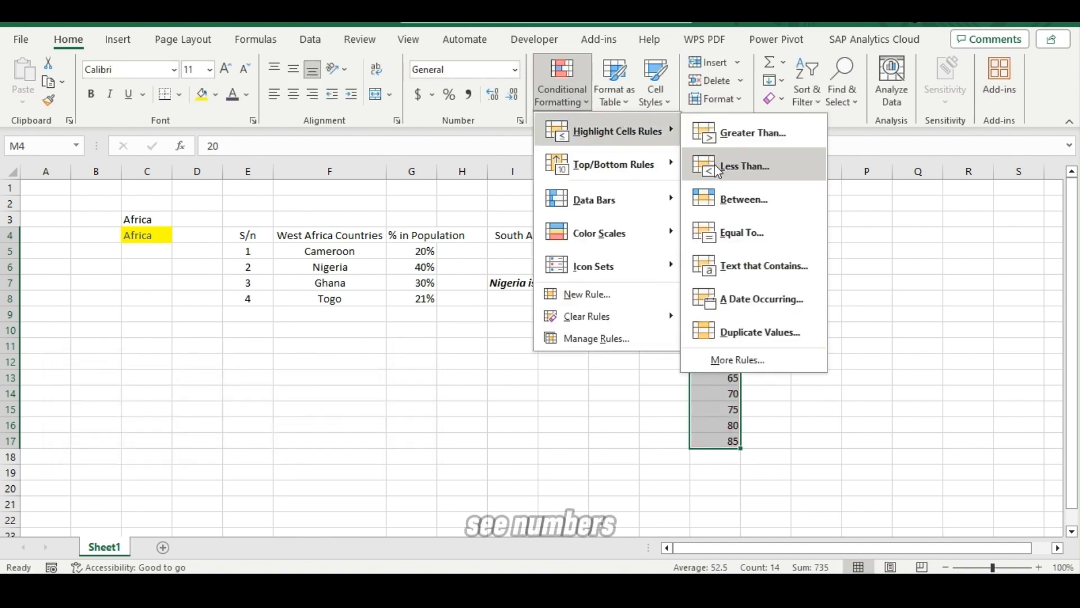
{"action": "left_click", "coordinate": [763, 179]}
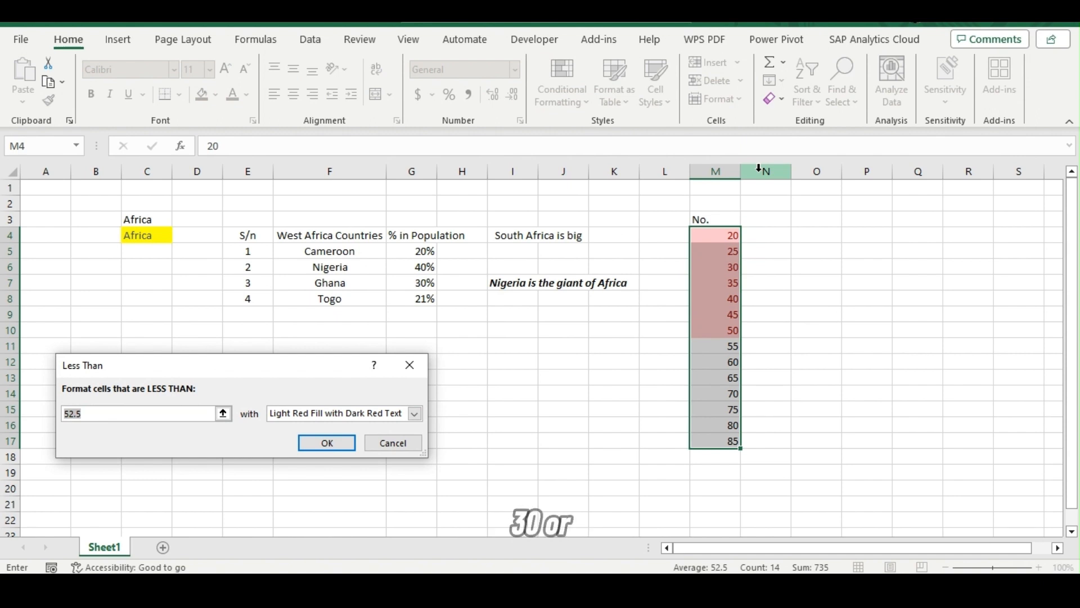
{"action": "type", "text": "3"}
{"action": "type", "text": "0"}
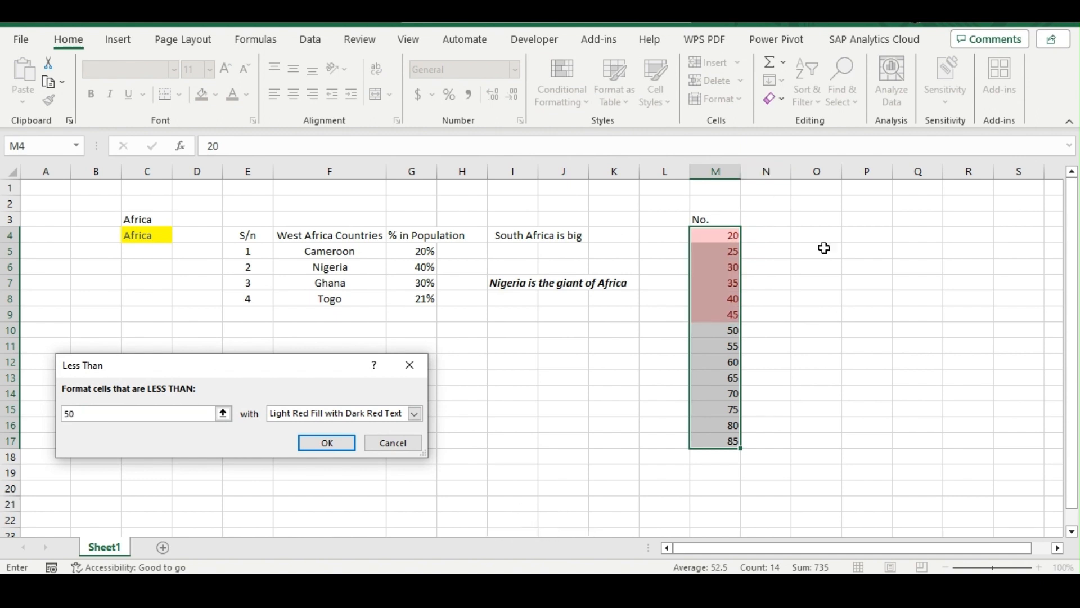
{"action": "left_click", "coordinate": [400, 447]}
Try a Between rule for the values 40 and 69 with Light Red Fill with Dark Red Text on cells M4:M17.
{"action": "left_click", "coordinate": [567, 72]}
{"action": "mouse_move", "coordinate": [647, 128]}
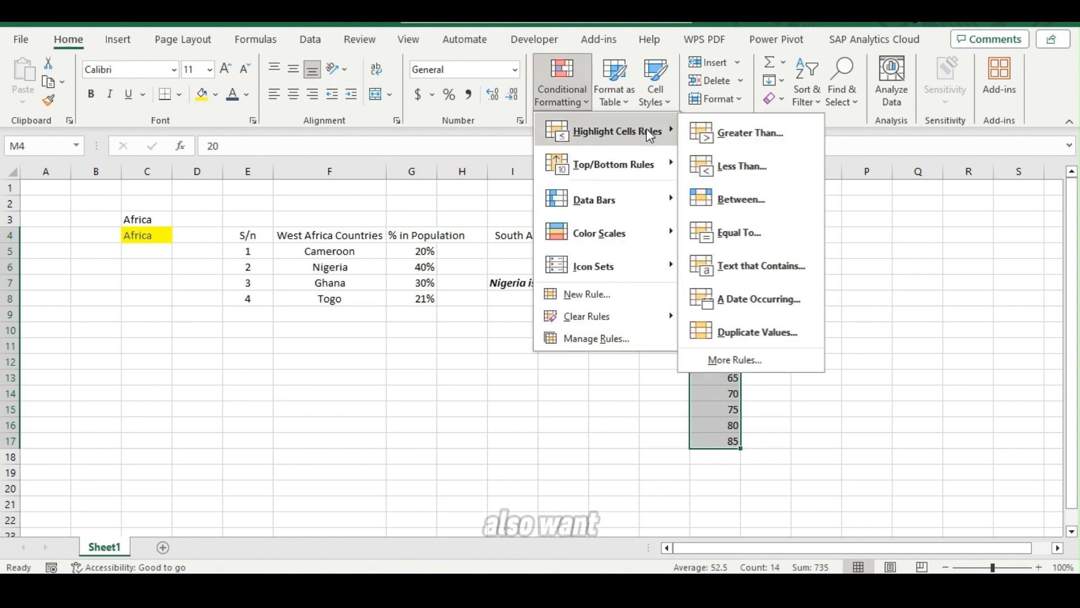
{"action": "left_click", "coordinate": [770, 211]}
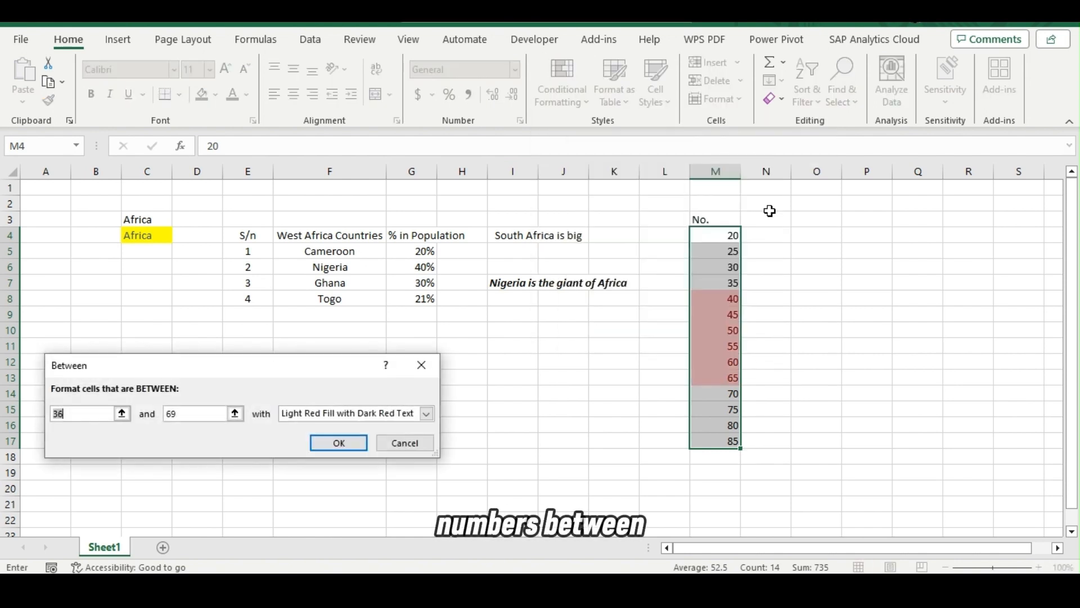
{"action": "type", "text": "40"}
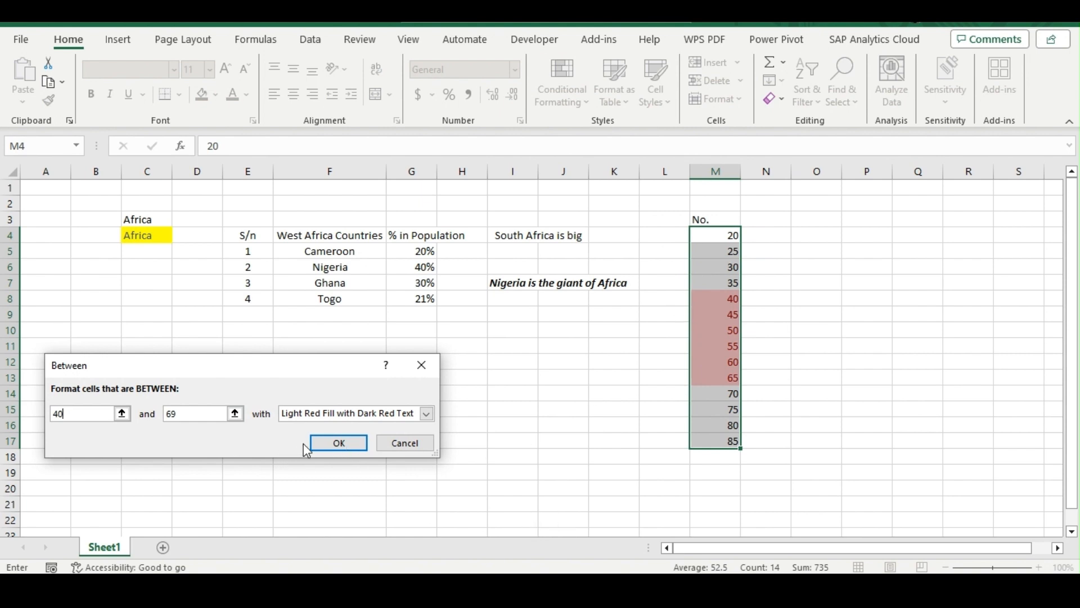
{"action": "left_click", "coordinate": [340, 443]}
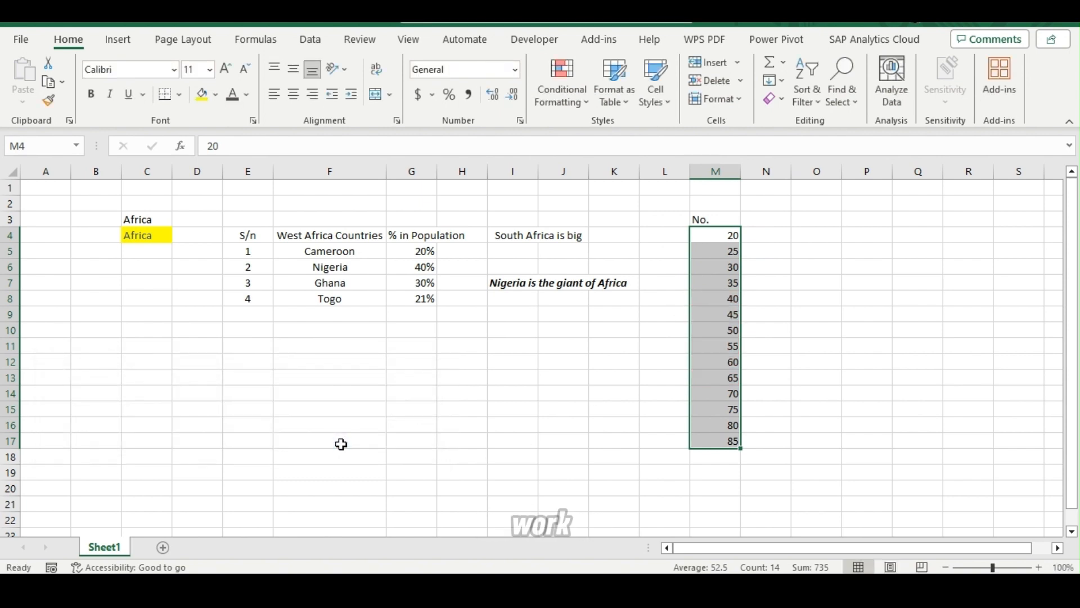
Apply blue gradient-fill data bars to the numbers in cells M4:M17.
{"action": "left_click", "coordinate": [561, 90]}
{"action": "mouse_move", "coordinate": [609, 125]}
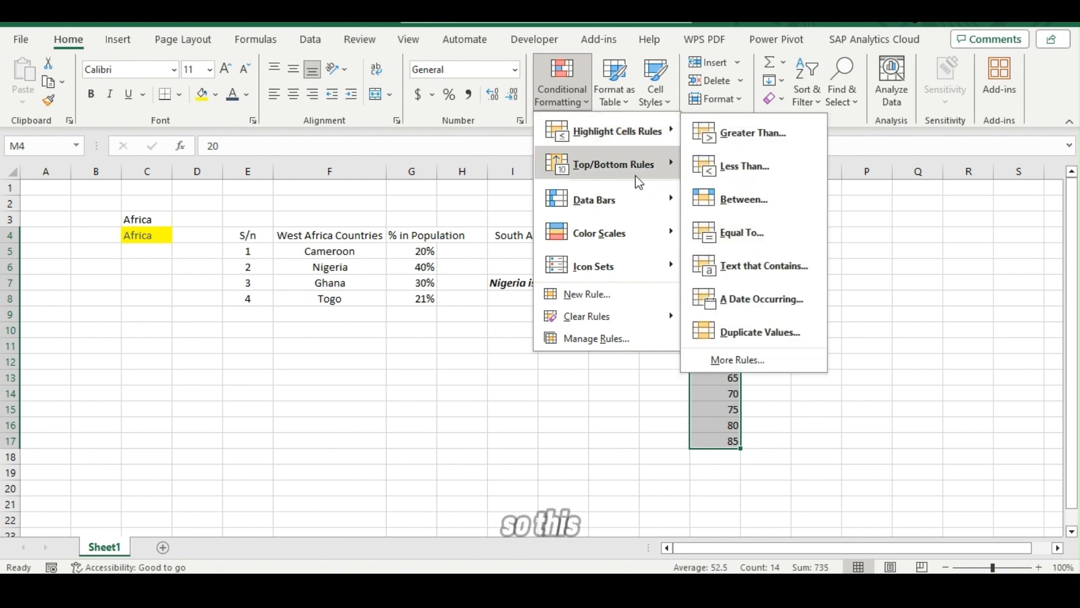
{"action": "mouse_move", "coordinate": [639, 181]}
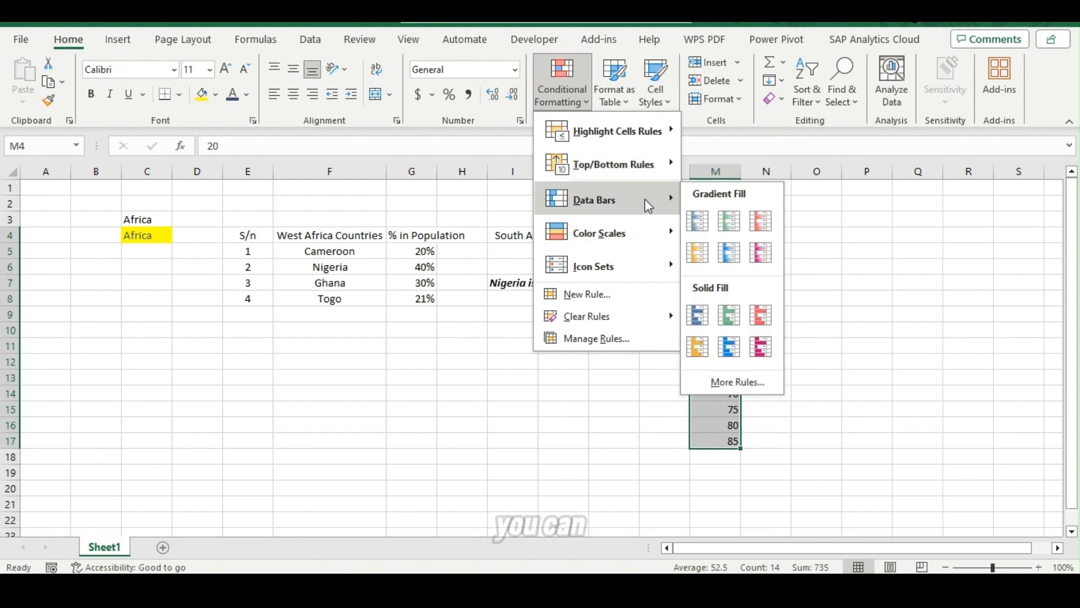
{"action": "left_click", "coordinate": [706, 223]}
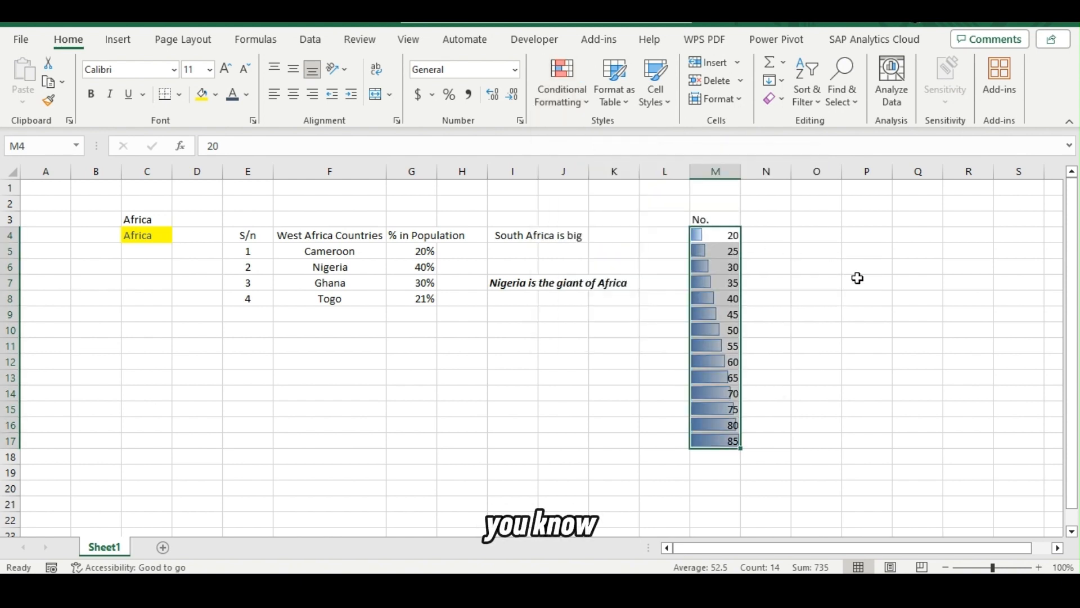
{"action": "left_click", "coordinate": [855, 279]}
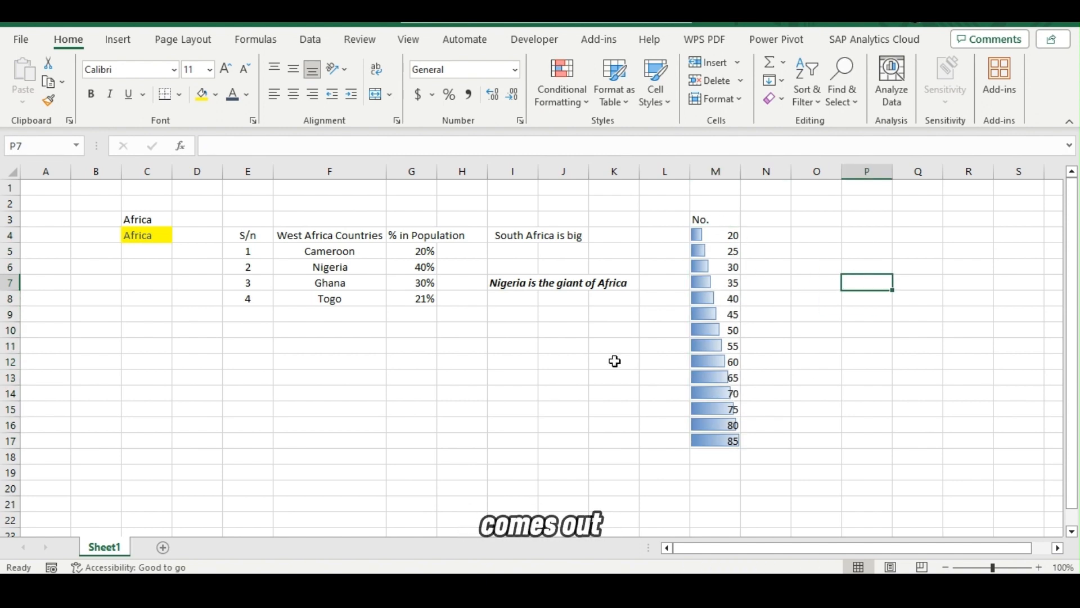
Apply blue gradient-fill data bars to the population percentages in cells G5:G8.
{"action": "left_click", "coordinate": [411, 258]}
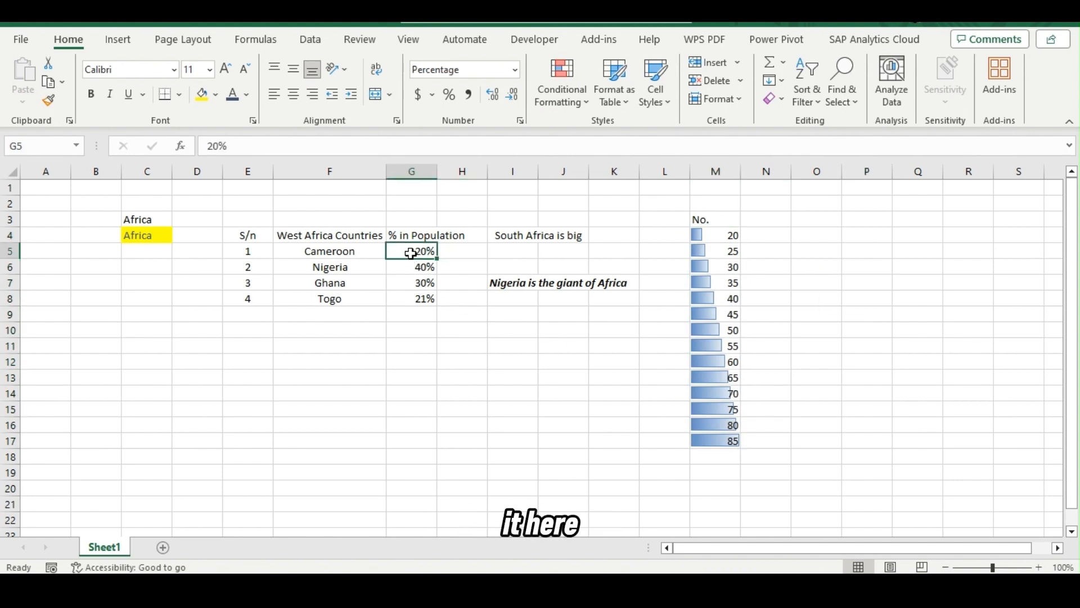
{"action": "key", "text": "shift+Down"}
{"action": "key", "text": "shift+Down"}
{"action": "key", "text": "shift+Down"}
{"action": "left_click", "coordinate": [585, 82]}
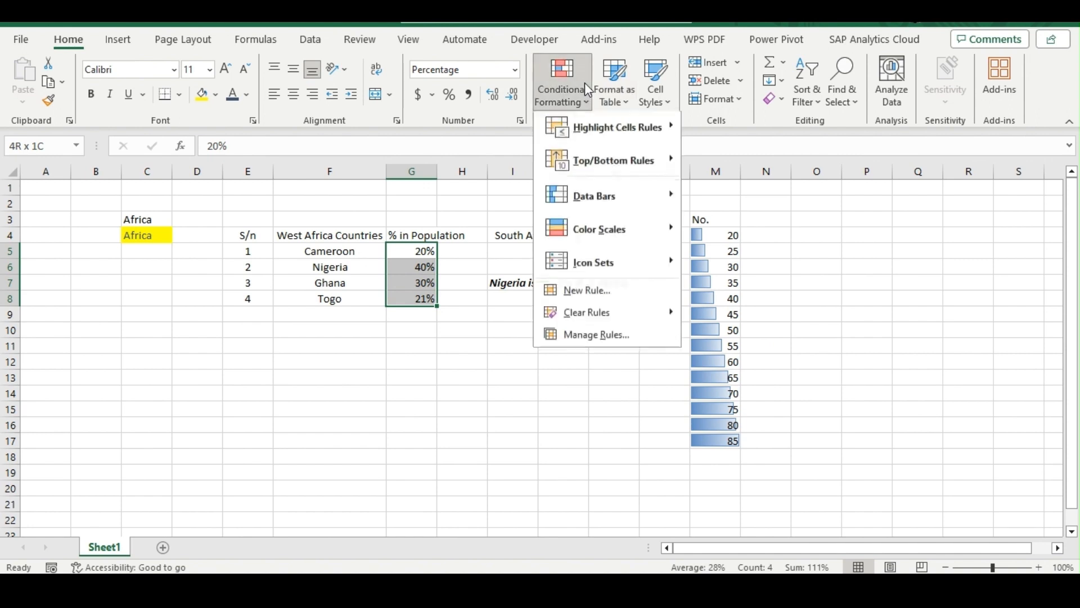
{"action": "mouse_move", "coordinate": [629, 148]}
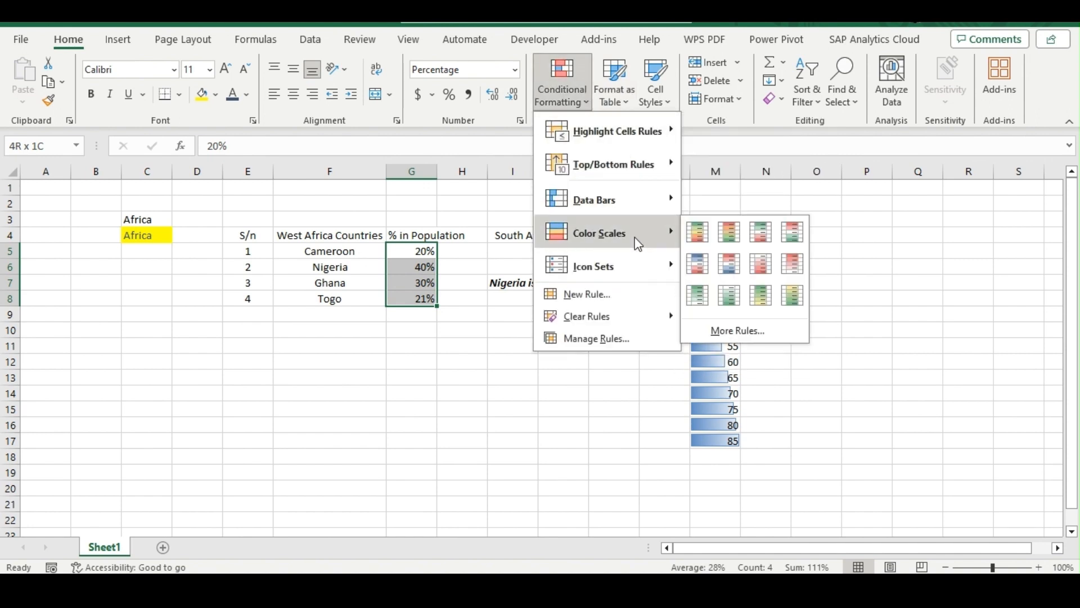
{"action": "mouse_move", "coordinate": [644, 207]}
{"action": "left_click", "coordinate": [706, 220]}
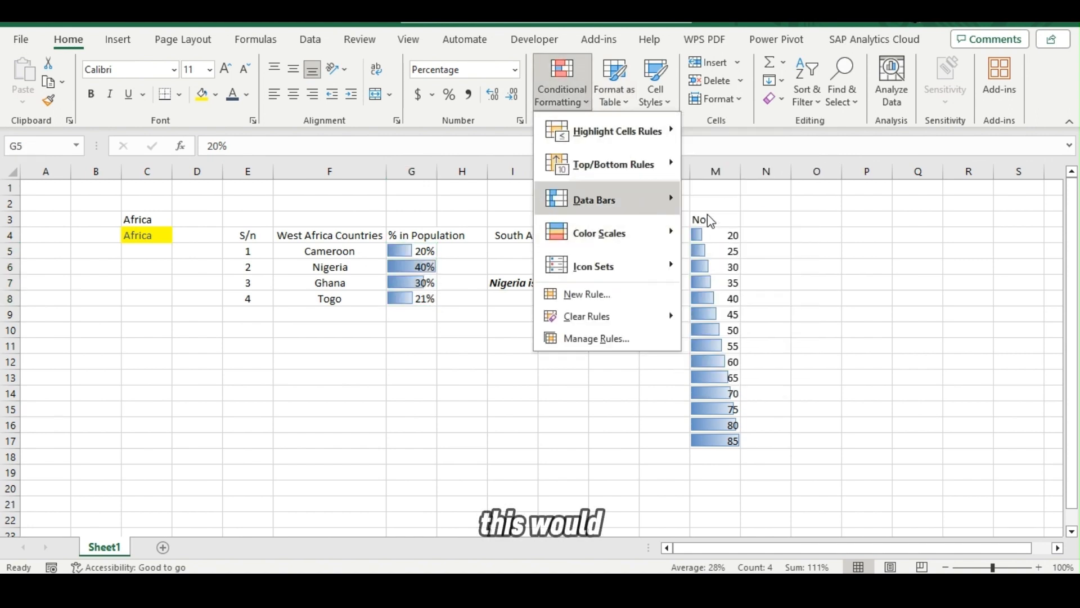
{"action": "left_click", "coordinate": [532, 393]}
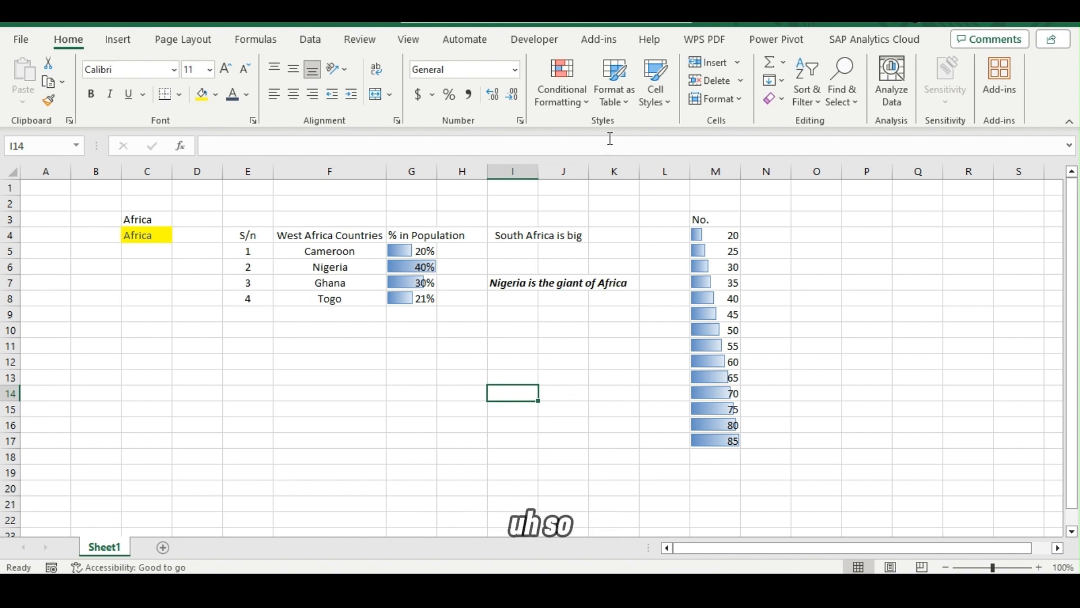
Undo the data bars on both the population percentages in G5:G8 and the numbers in M4:M17.
{"action": "left_click", "coordinate": [575, 84]}
{"action": "mouse_move", "coordinate": [638, 207]}
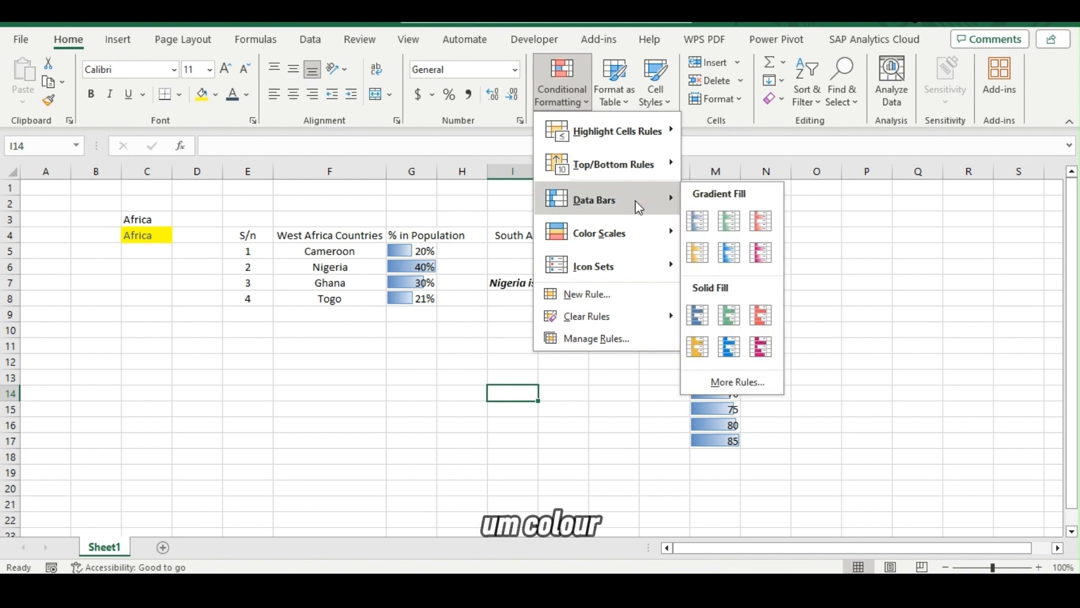
{"action": "mouse_move", "coordinate": [651, 238]}
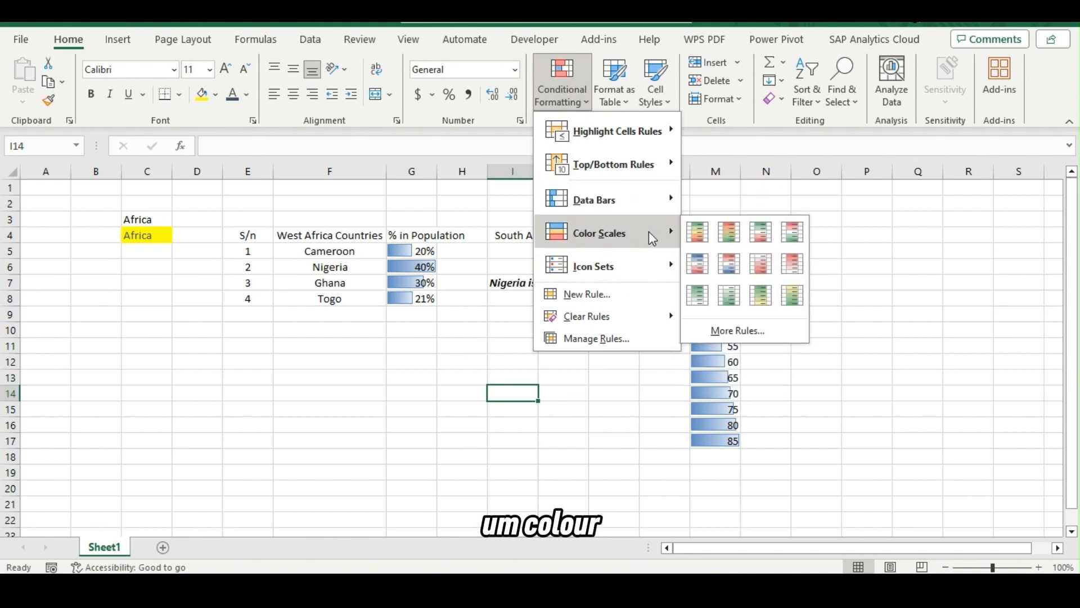
{"action": "left_click", "coordinate": [431, 270]}
{"action": "key", "text": "ctrl+z"}
{"action": "key", "text": "ctrl+z"}
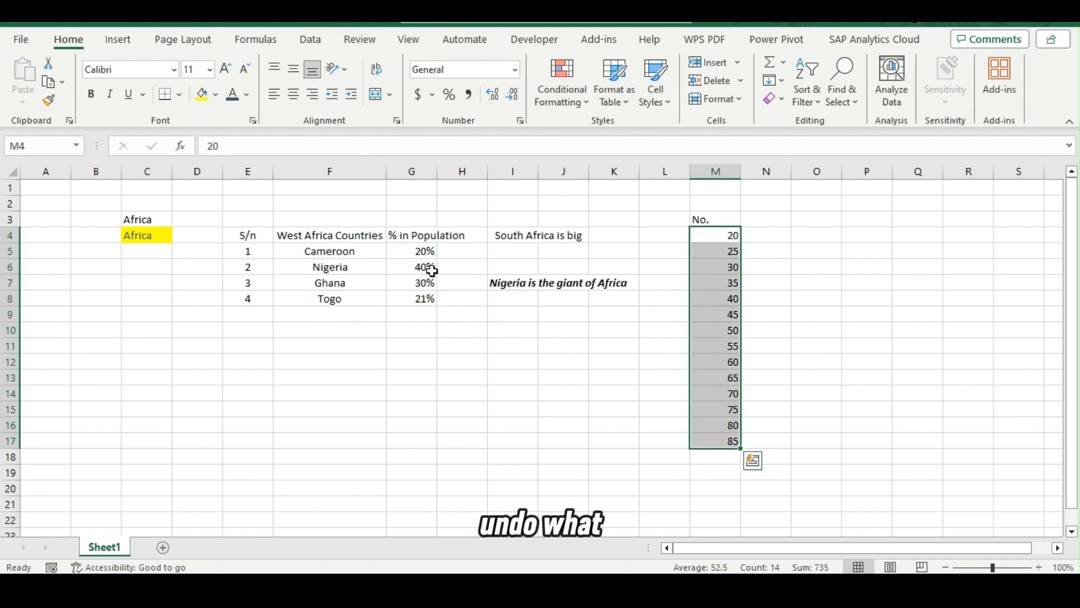
Apply the Green - Yellow - Red Color Scale to the population percentages in cells G5:G8.
{"action": "left_click_drag", "start_coordinate": [417, 249], "coordinate": [423, 299]}
{"action": "left_click", "coordinate": [562, 89]}
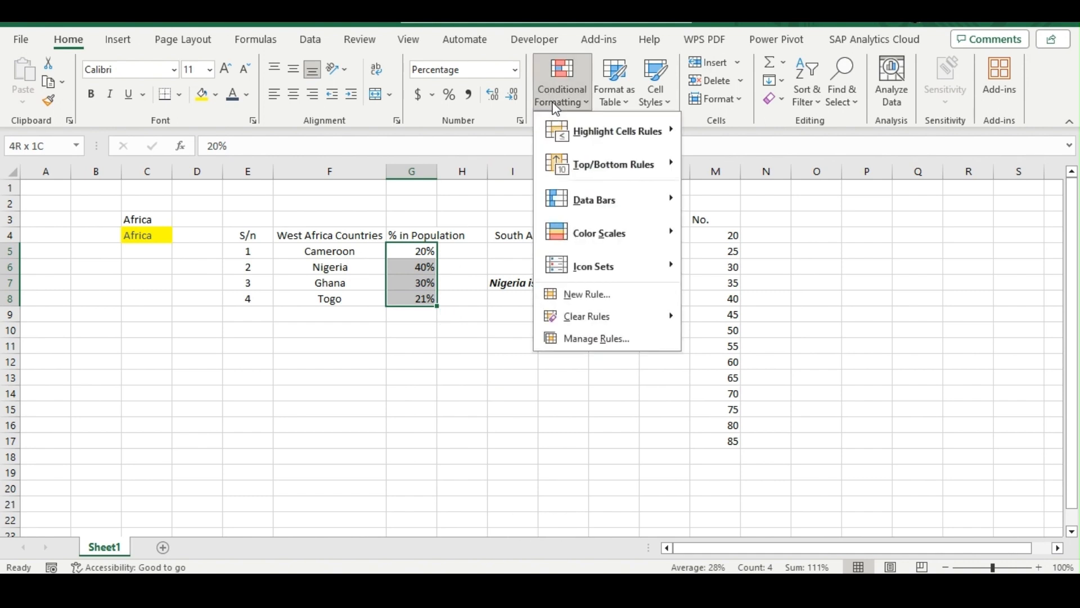
{"action": "mouse_move", "coordinate": [635, 233]}
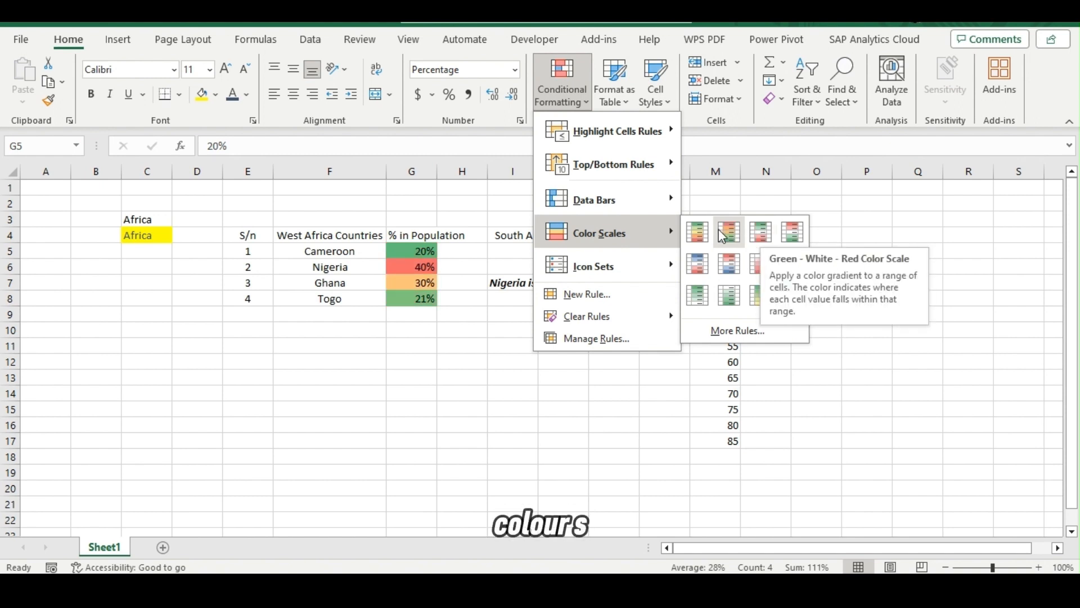
{"action": "left_click", "coordinate": [689, 234]}
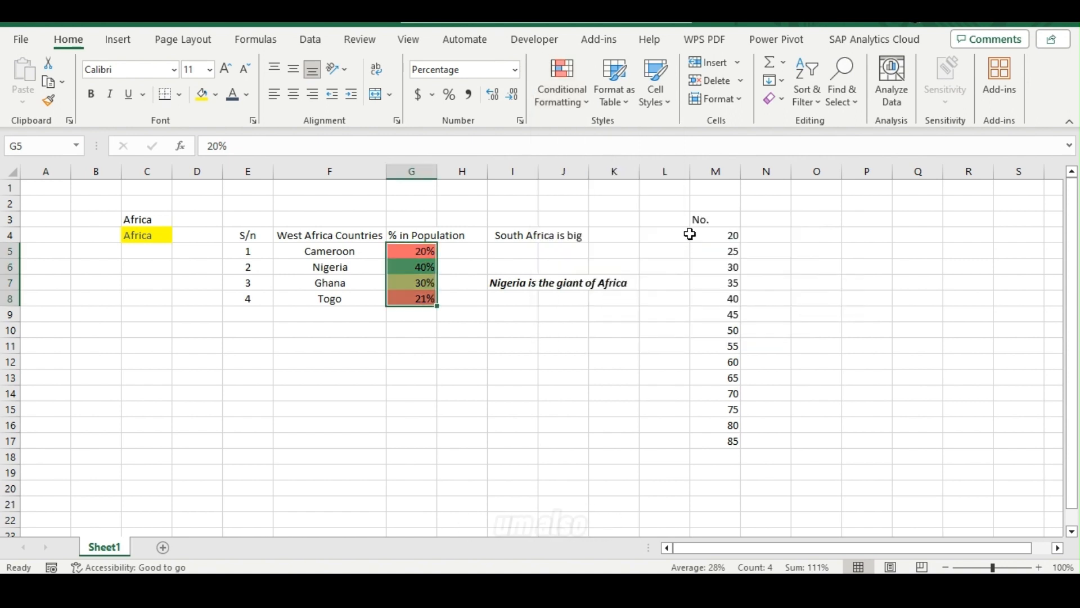
Apply the icon set with plain green, yellow and red circles to the population percentages in cells G5:G8.
{"action": "left_click", "coordinate": [565, 93]}
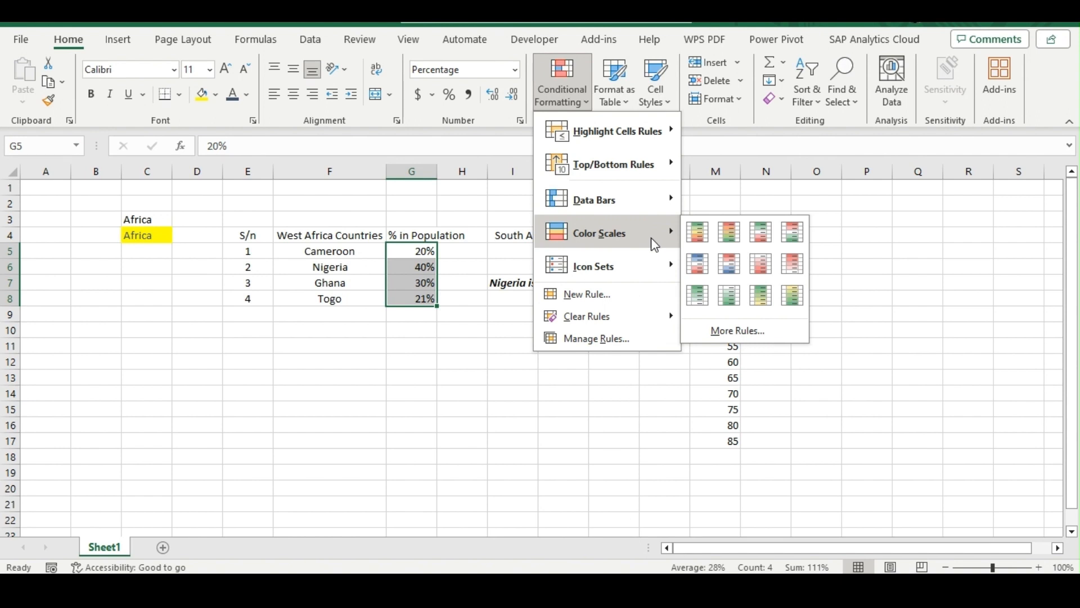
{"action": "mouse_move", "coordinate": [661, 276]}
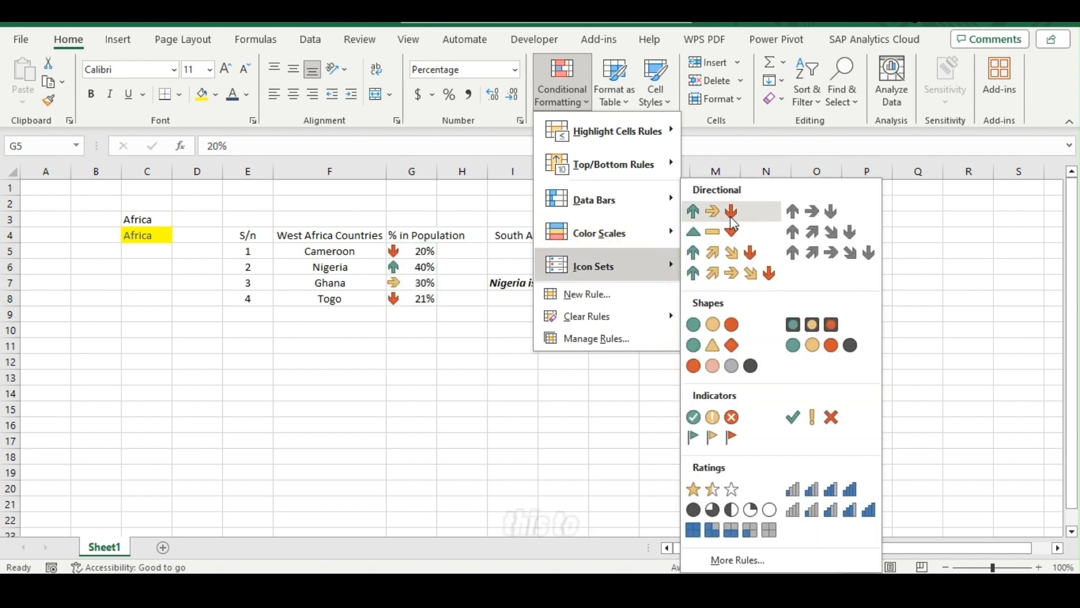
{"action": "left_click", "coordinate": [719, 324]}
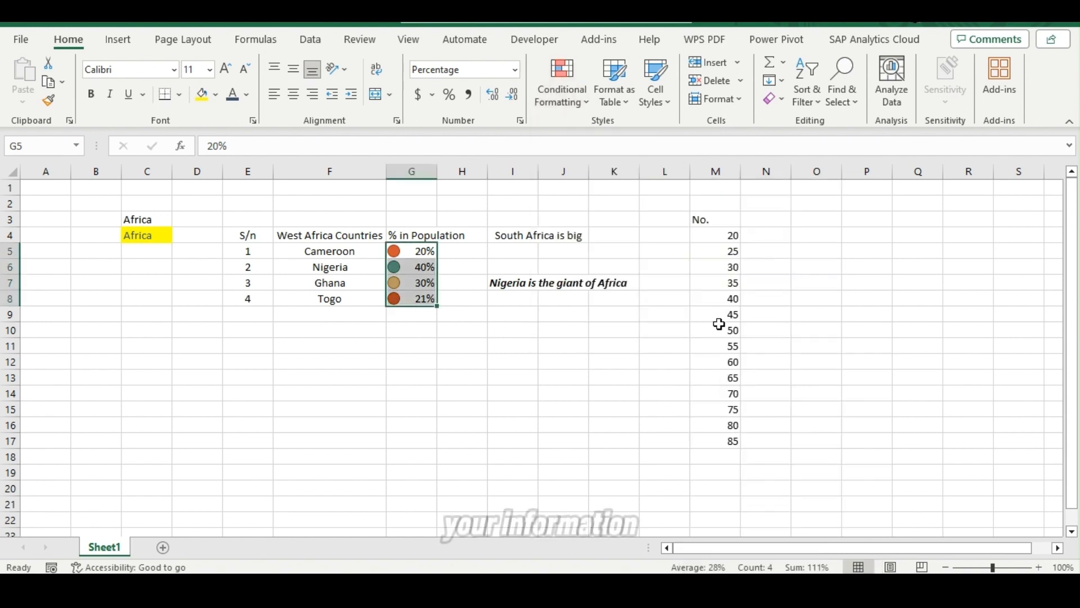
{"action": "left_click", "coordinate": [463, 334]}
{"action": "left_click", "coordinate": [382, 366]}
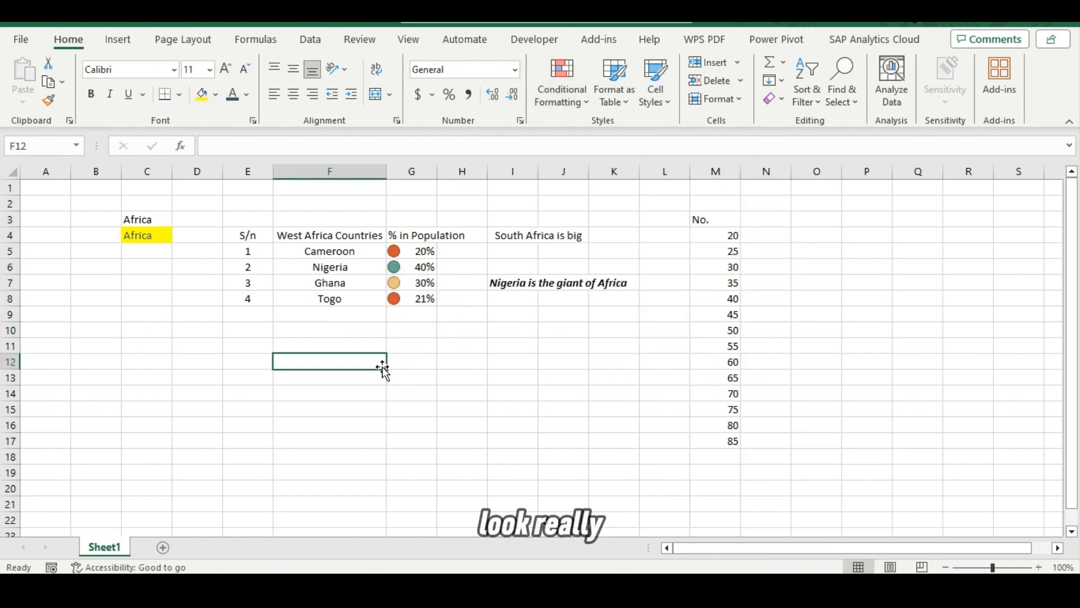